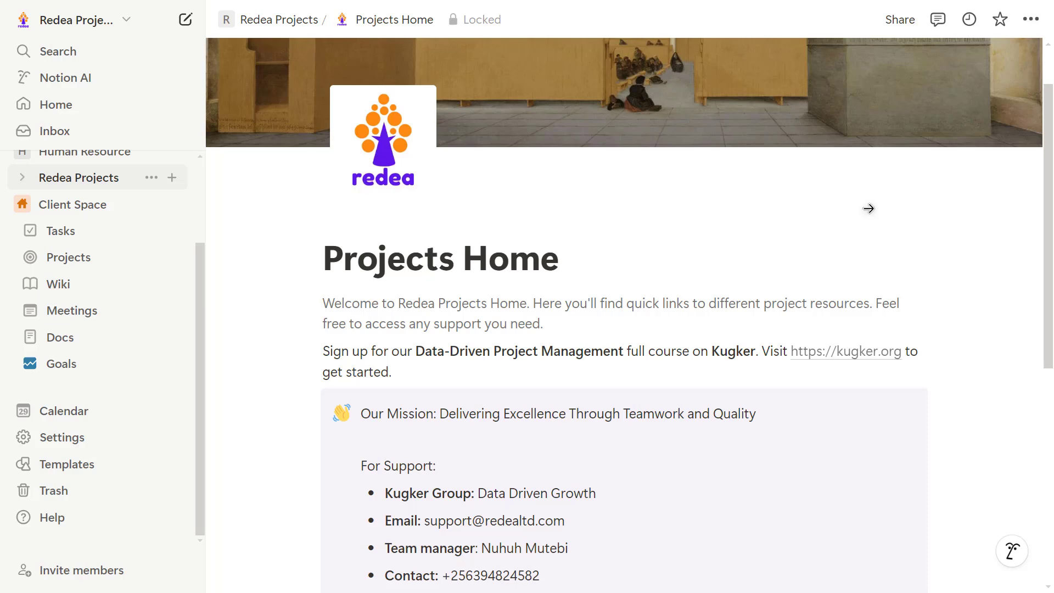
Step: Collapse the sidebar and enlarge the view of the Projects Home page
scroll(560, 304, down, 6)
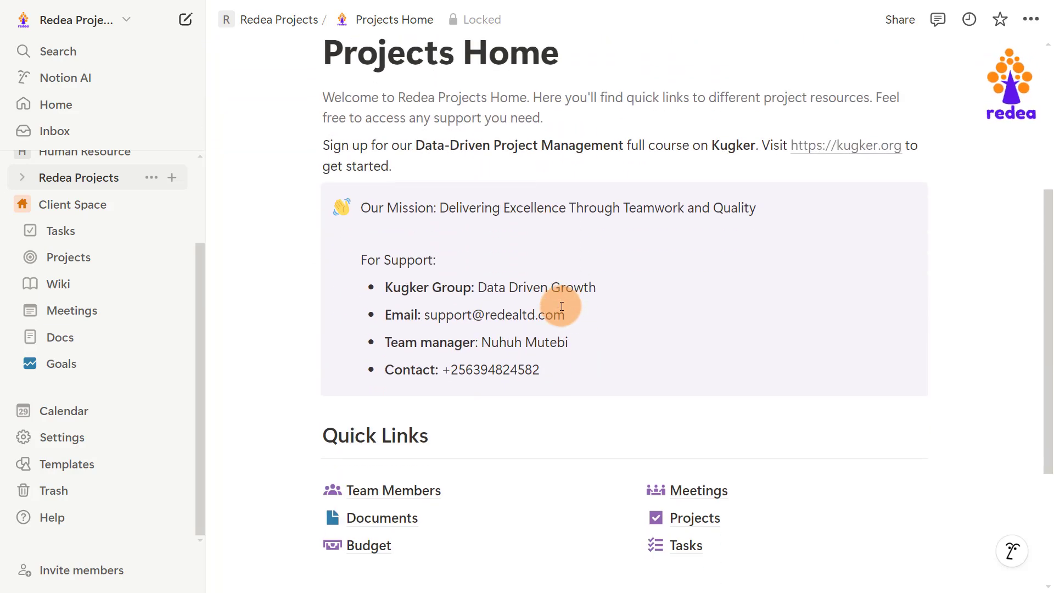
mouse_move(686, 352)
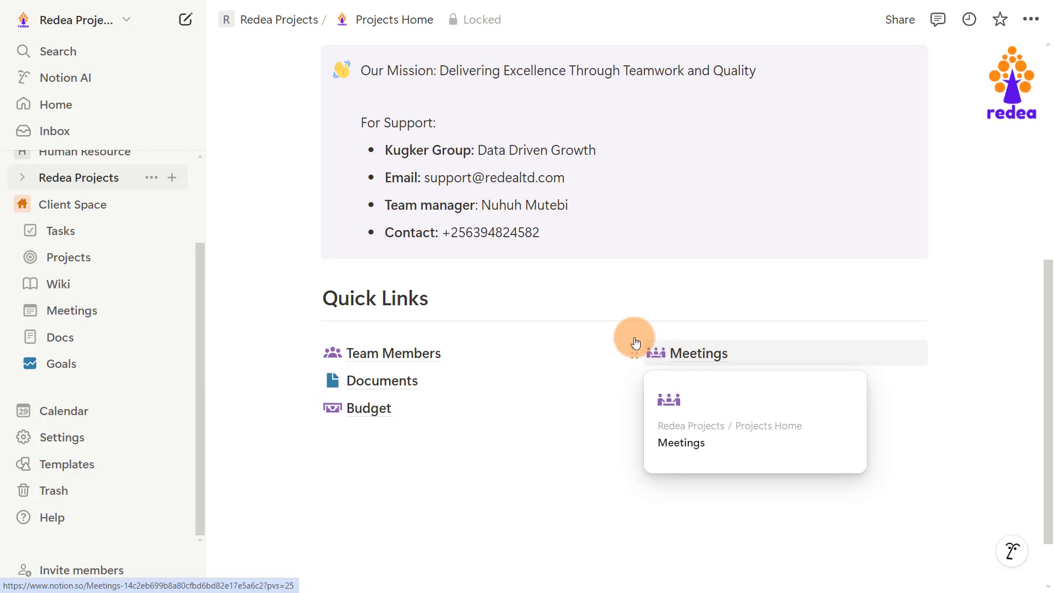
click(160, 22)
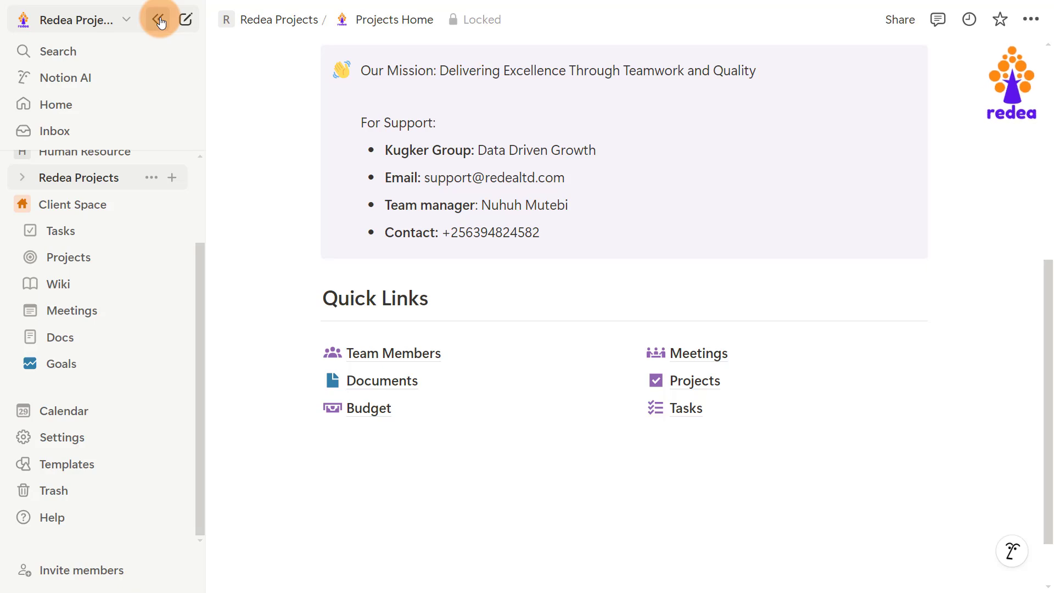
scroll(481, 289, up, 8)
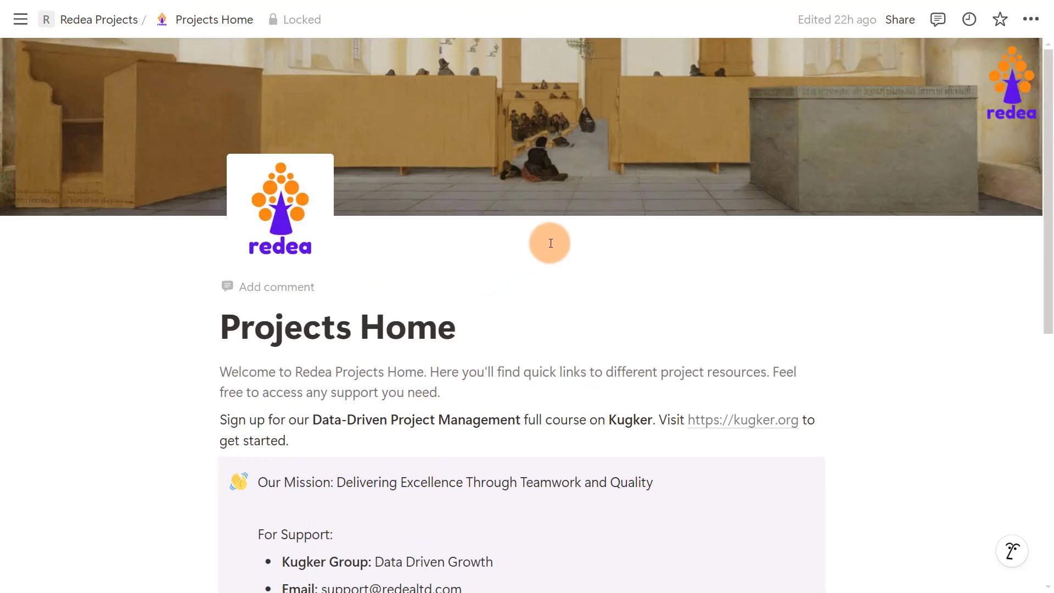
key(ctrl+plus)
Step: Open the Meetings page from the Quick Links section of Projects Home
scroll(551, 243, down, 8)
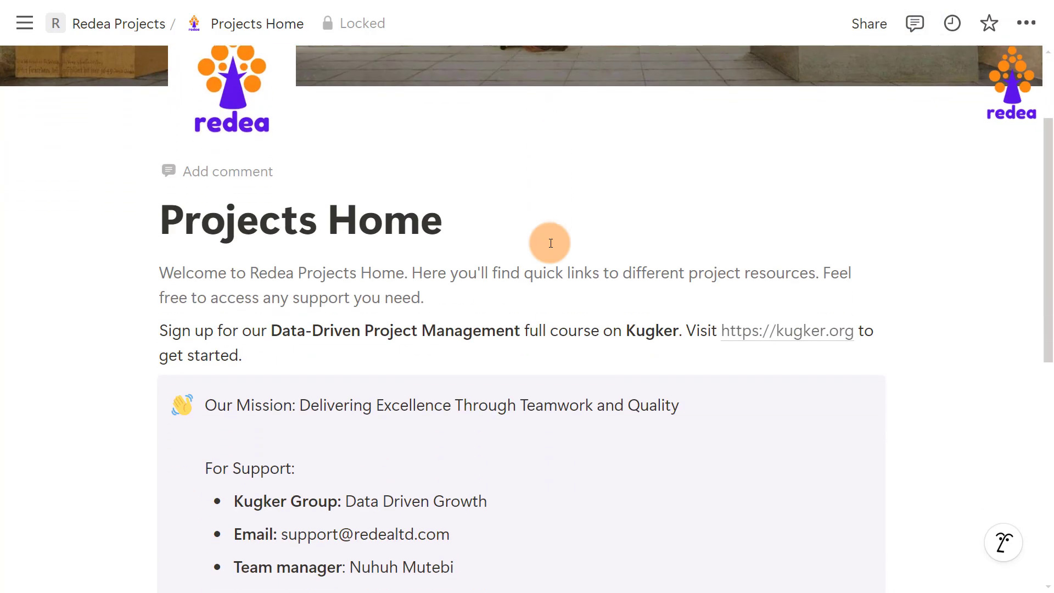
scroll(550, 243, down, 2)
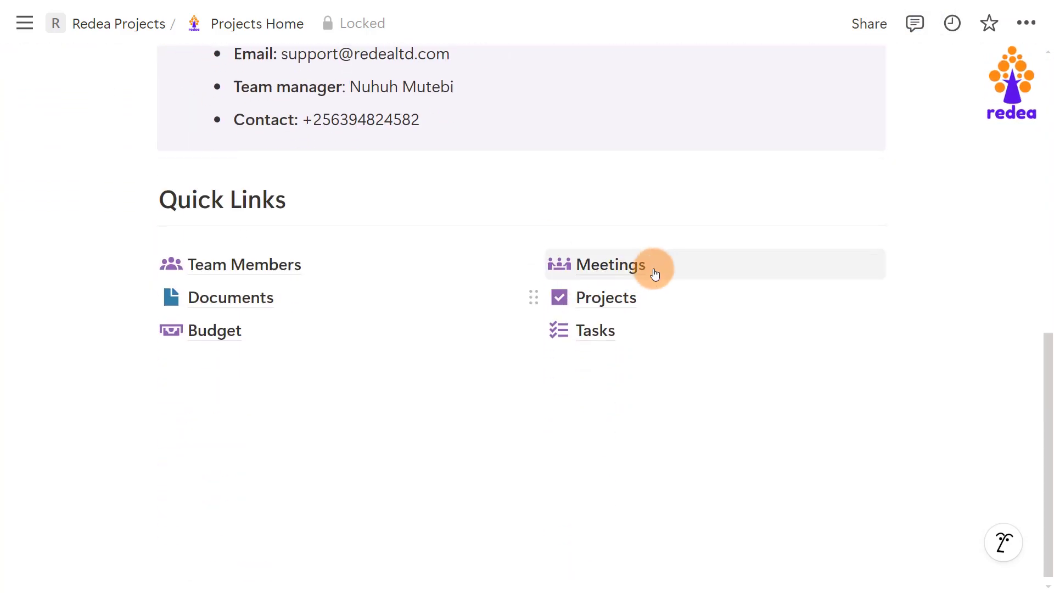
mouse_move(584, 267)
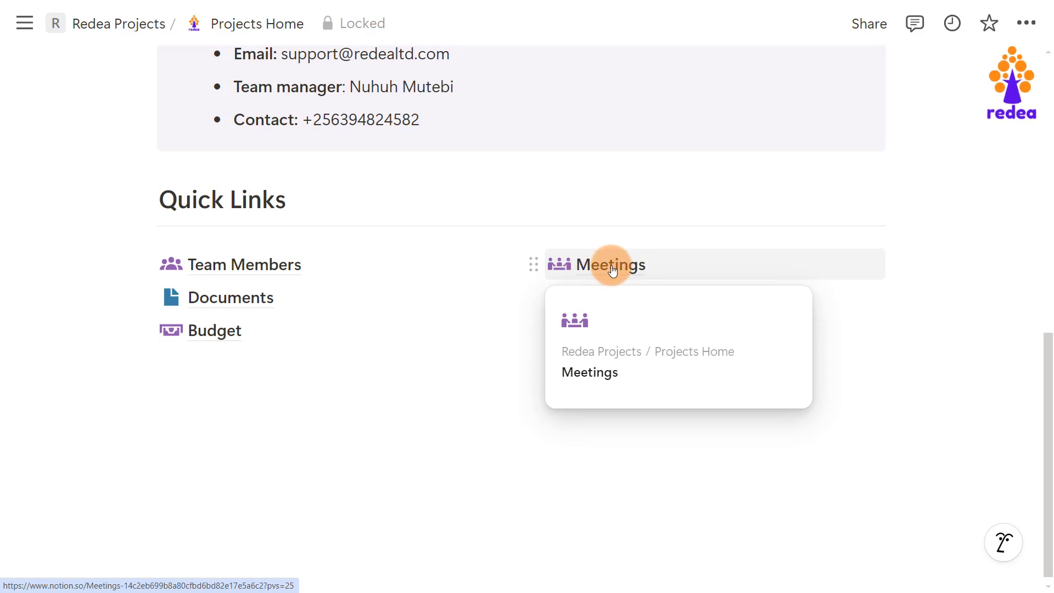
click(618, 267)
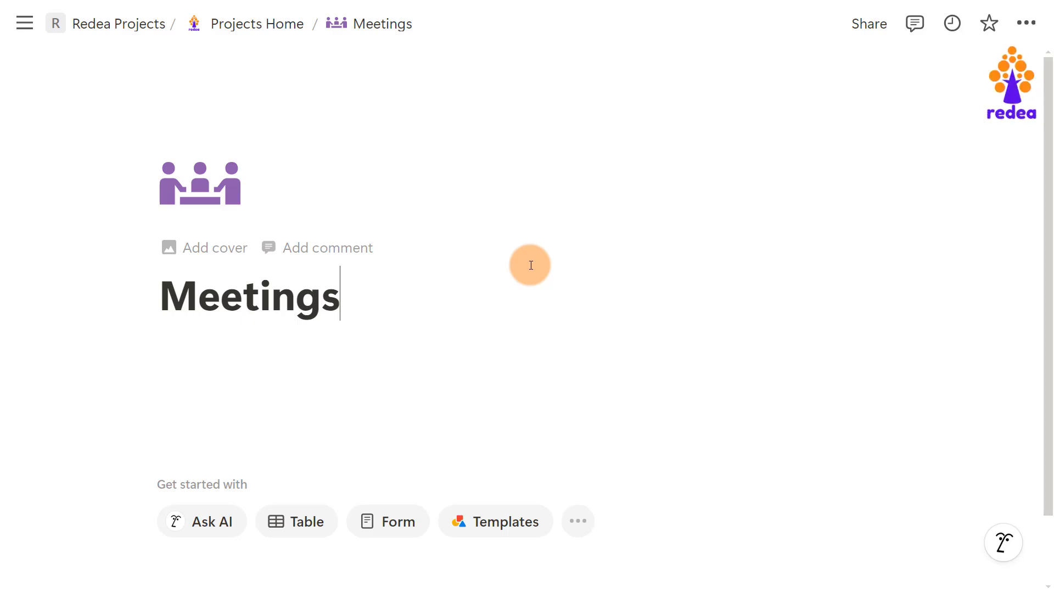
Step: Turn on small text and full width for the Meetings page
click(1025, 23)
click(1026, 21)
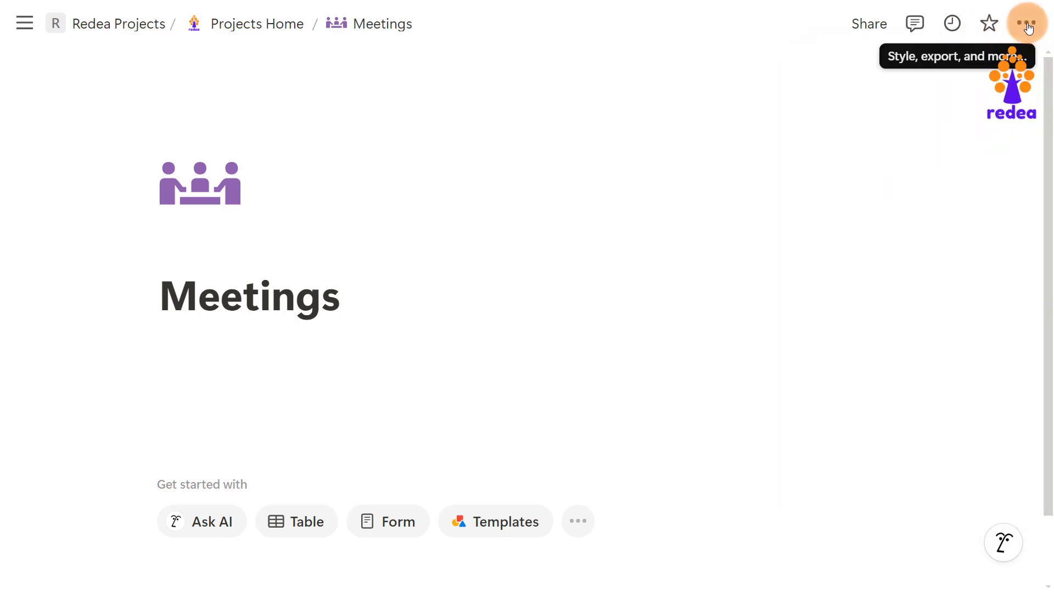
click(1026, 25)
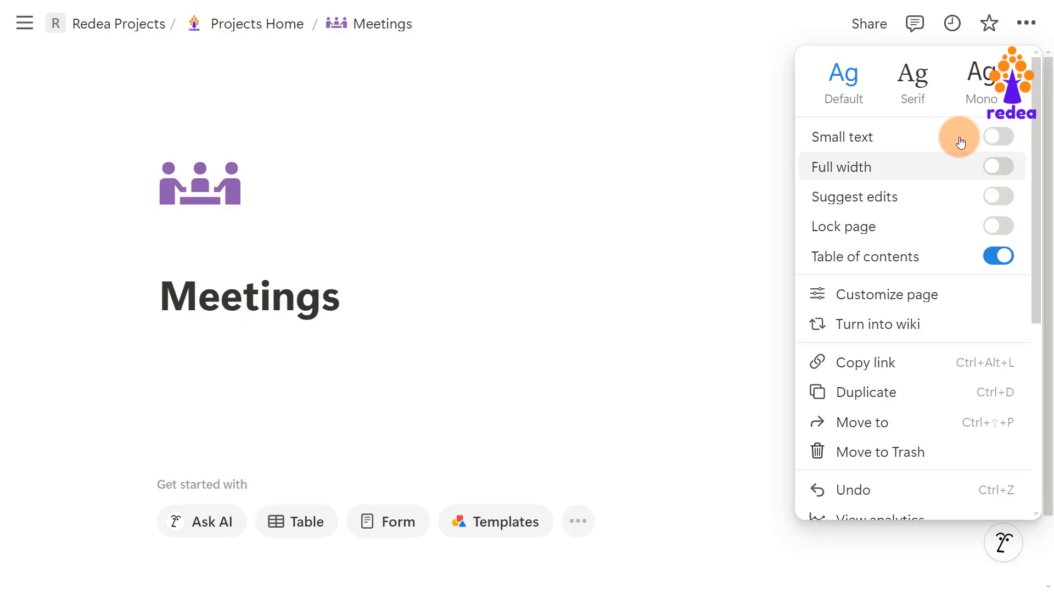
click(998, 137)
click(998, 138)
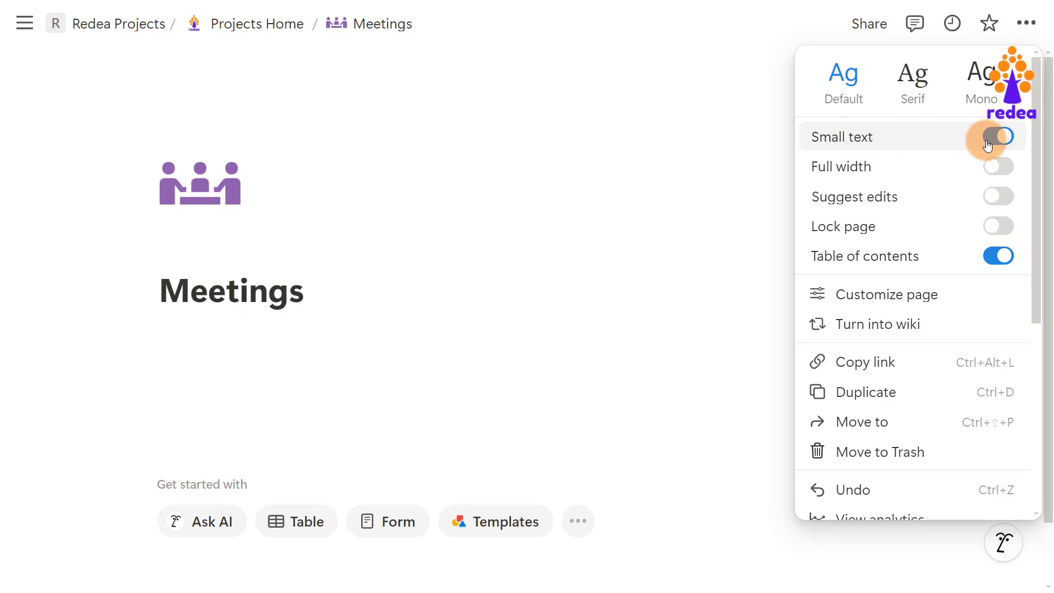
click(1002, 173)
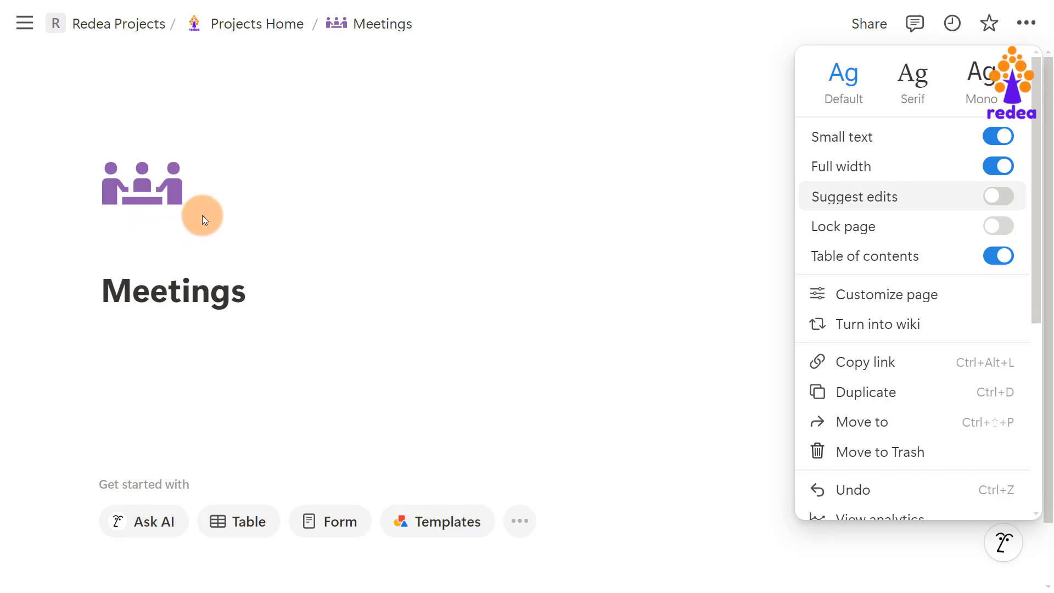
click(190, 245)
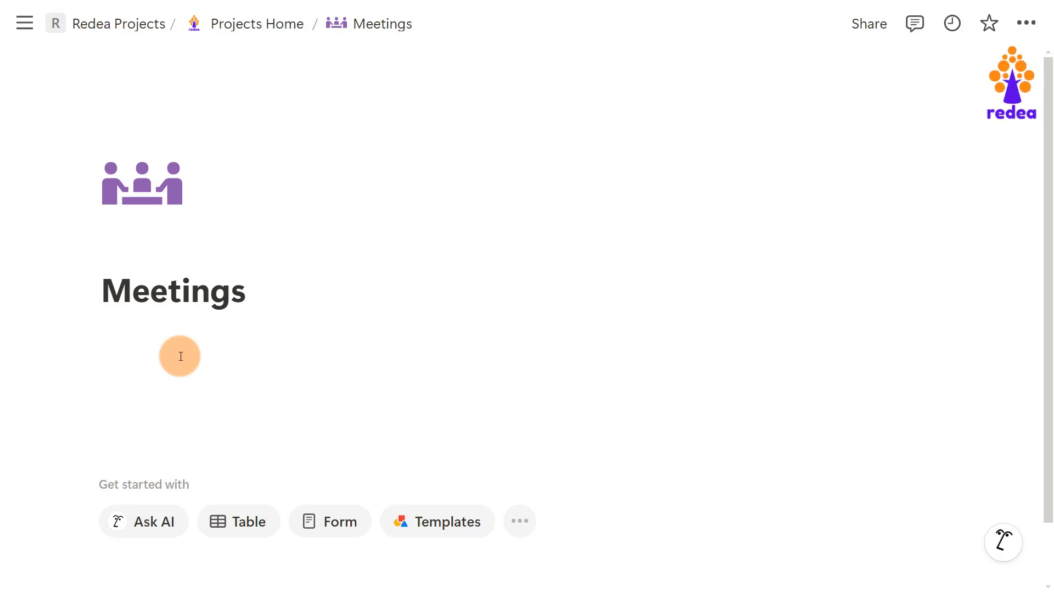
Step: Add a cover to the Meetings page and set it to the solid yellow colour from the gallery
click(180, 356)
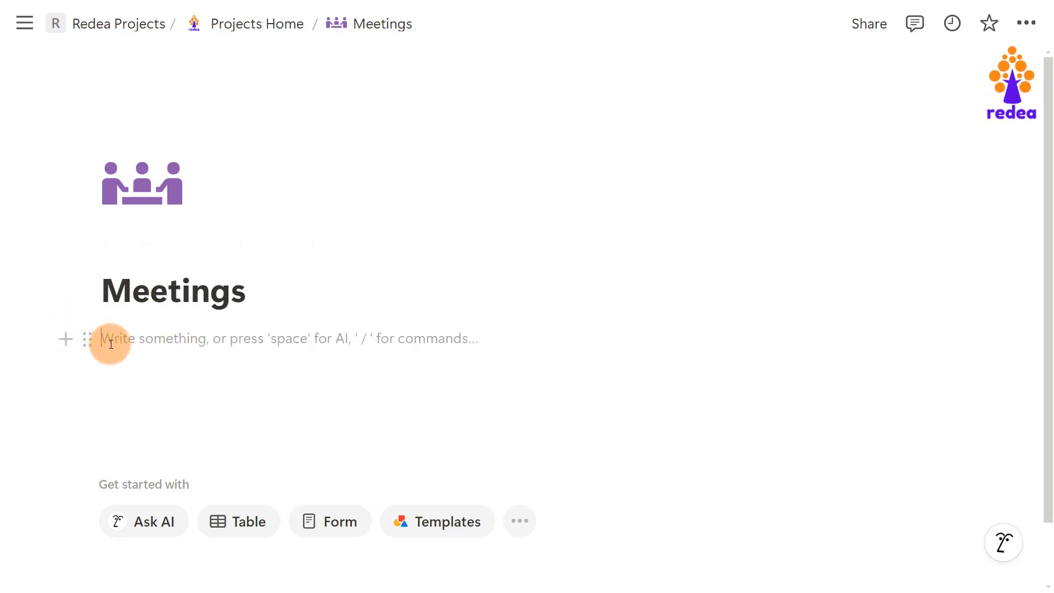
mouse_move(174, 274)
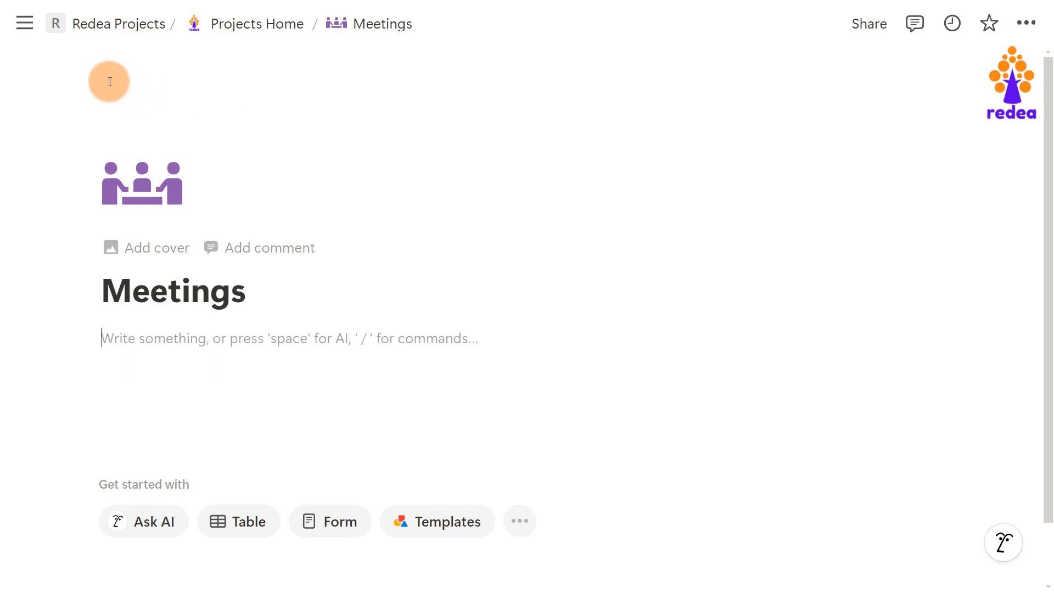
click(152, 248)
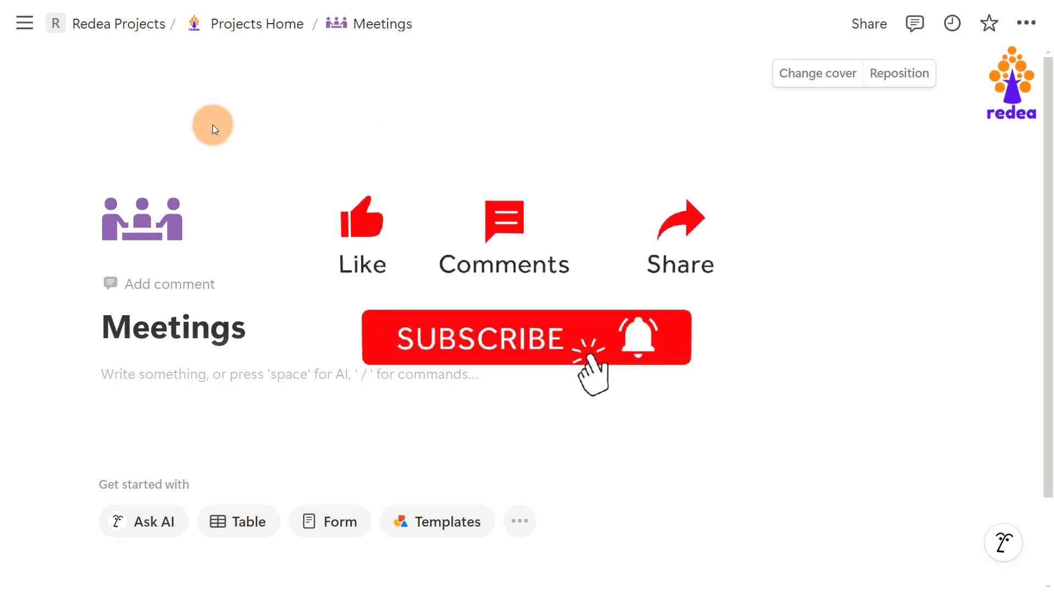
click(803, 77)
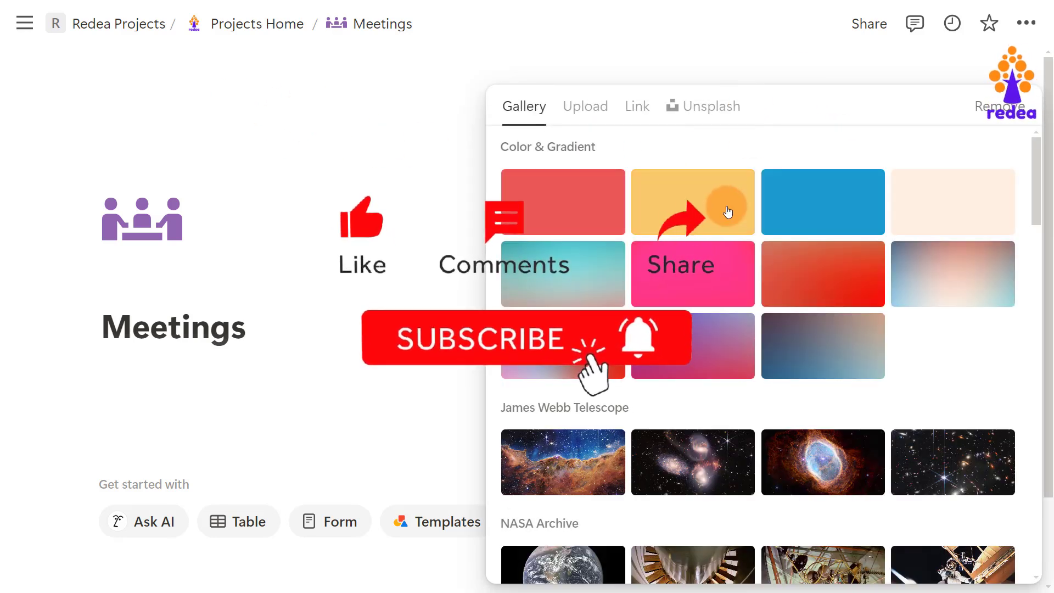
click(727, 211)
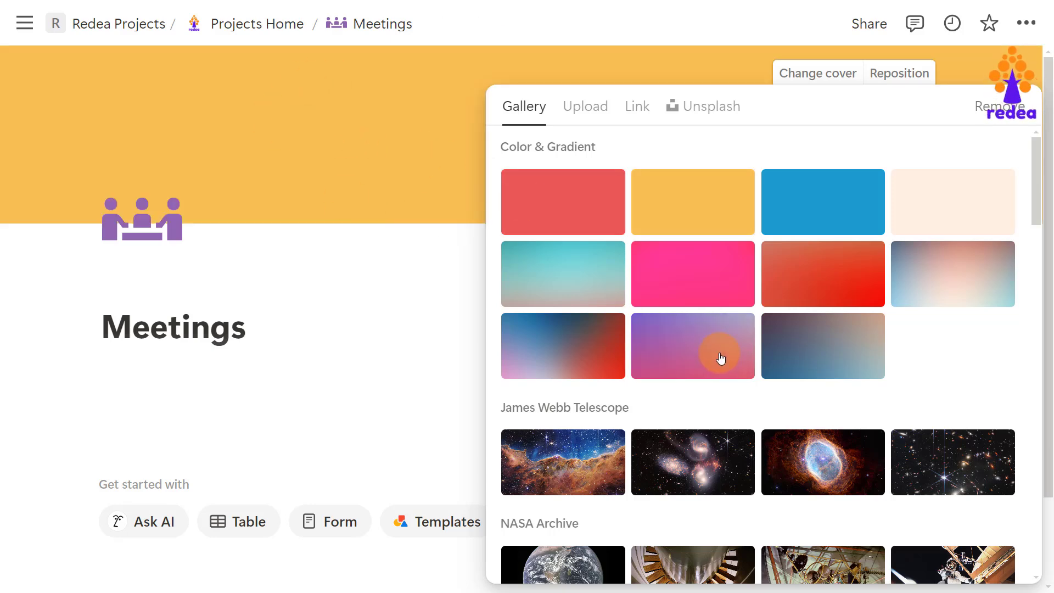
Step: Search Unsplash for "meetings" and set the Kaleidico photo of people with laptops around a table as the page cover
scroll(721, 360, down, 2)
scroll(720, 359, up, 2)
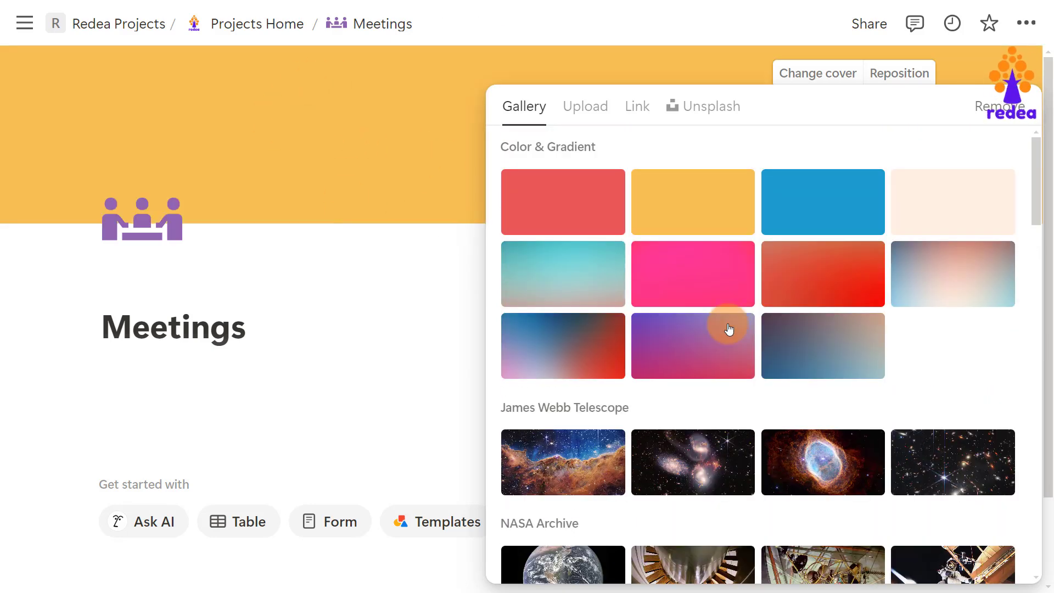
click(698, 106)
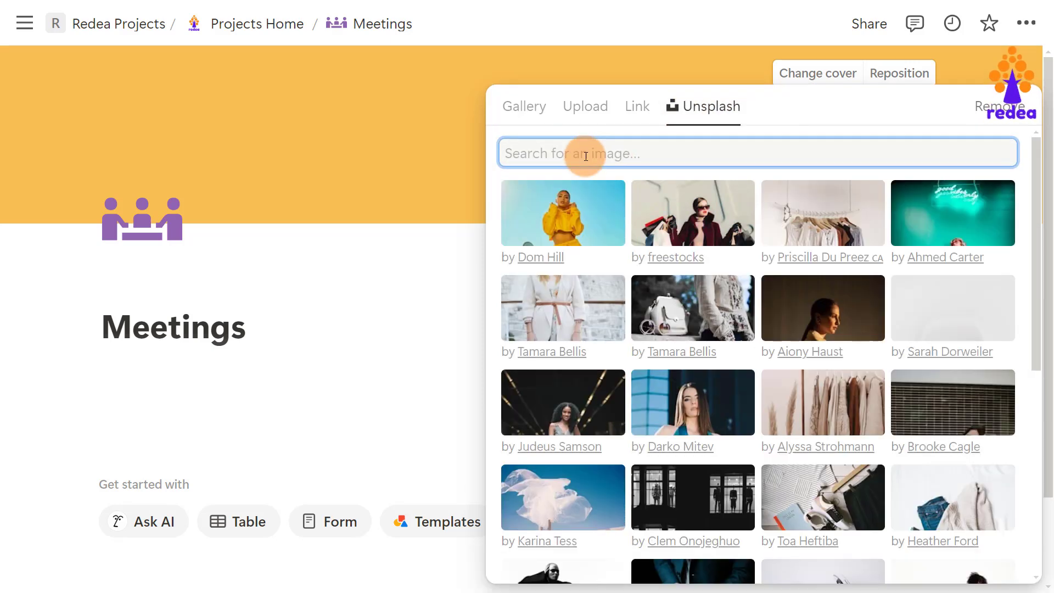
text(meetings)
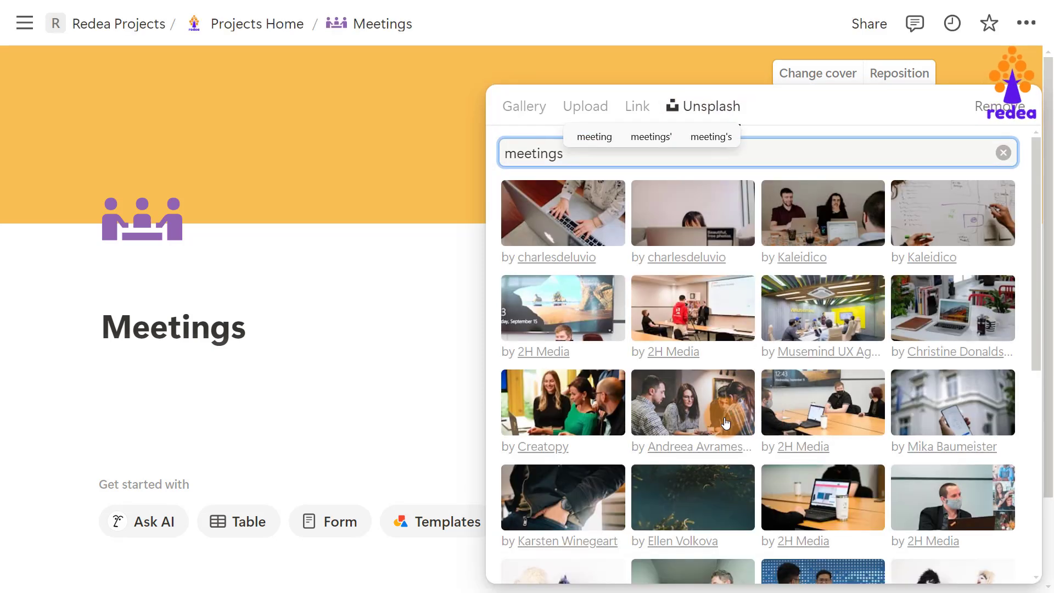
scroll(726, 422, down, 2)
scroll(724, 421, down, 1)
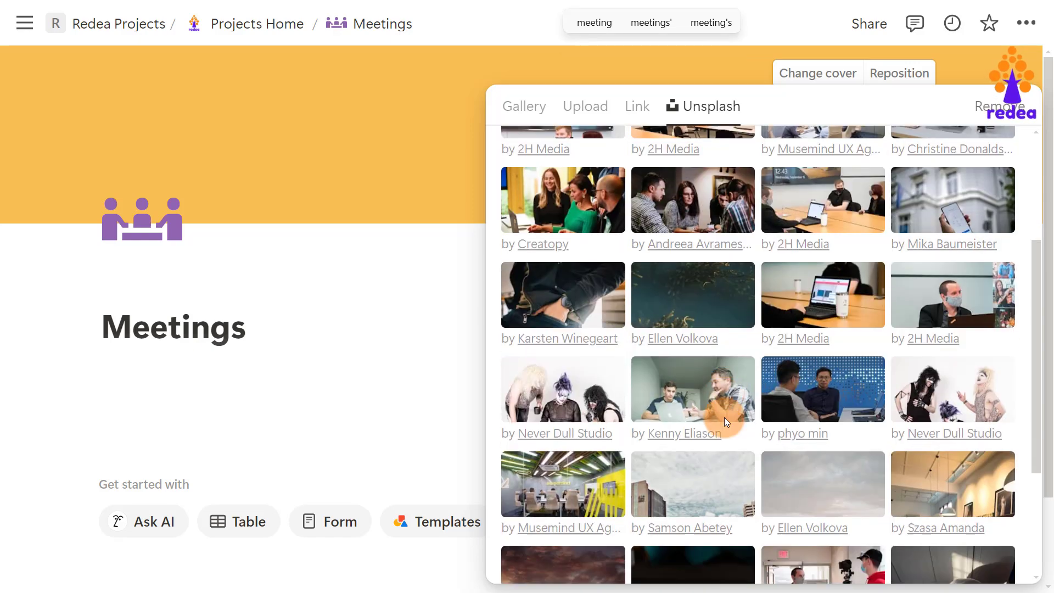
scroll(725, 421, up, 1)
scroll(725, 422, down, 4)
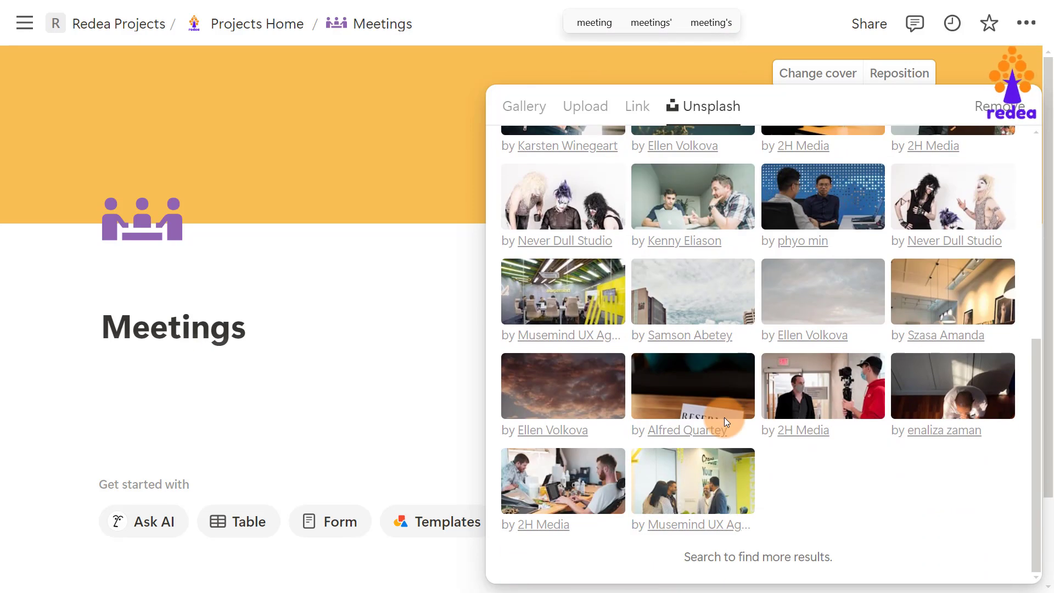
scroll(723, 417, up, 6)
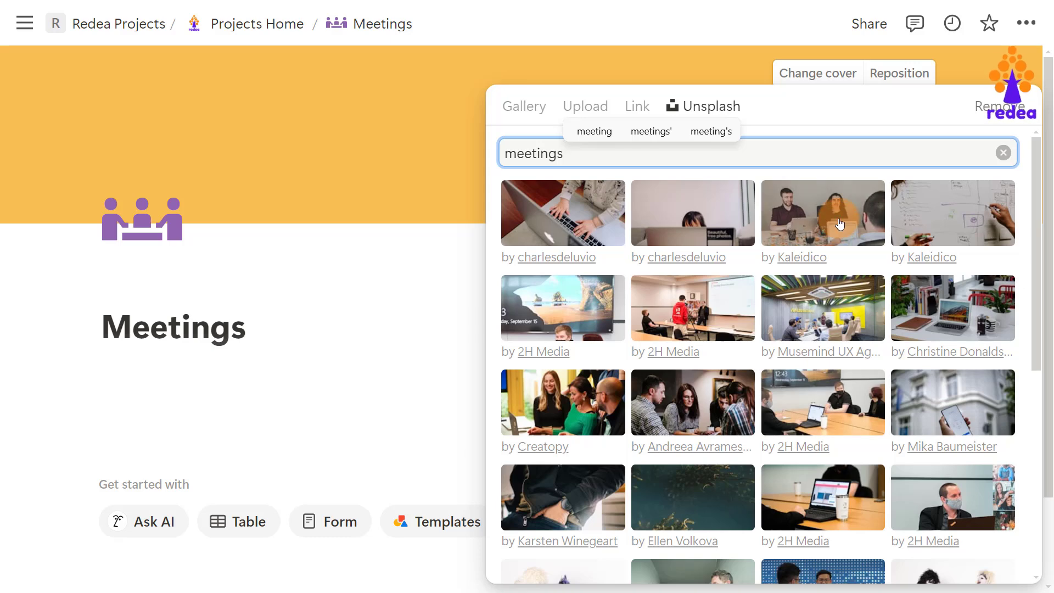
click(840, 223)
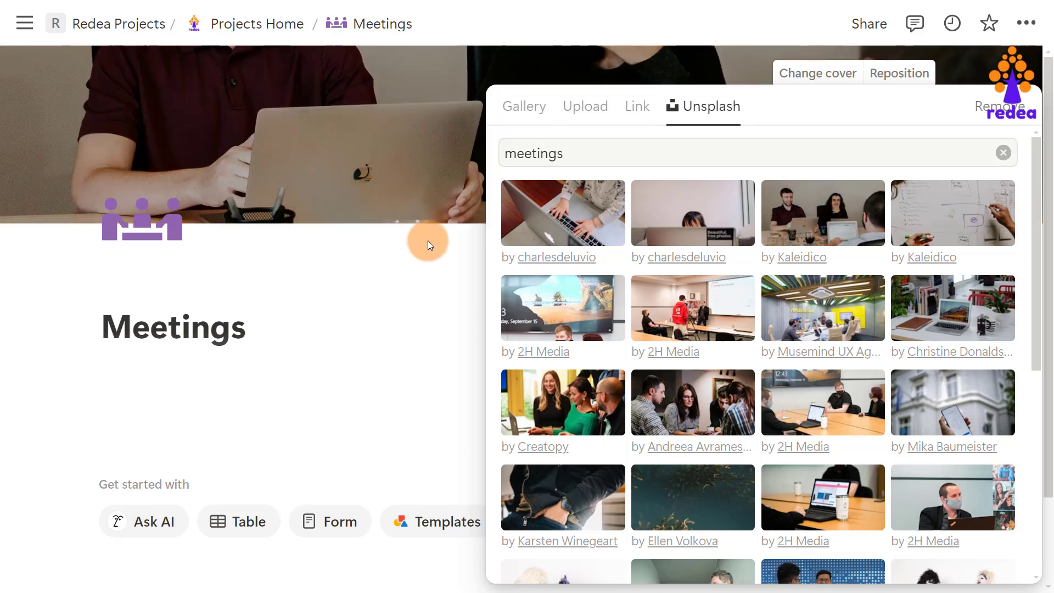
Step: Reposition the cover photo downward so the people's faces show above the laptops, and save the position
click(895, 75)
click(895, 75)
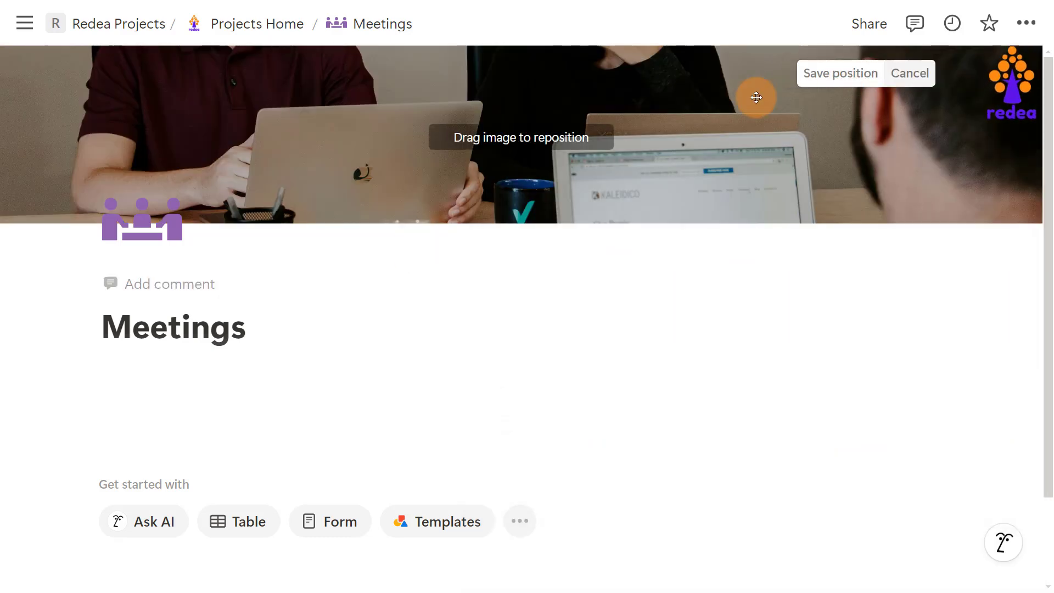
drag(642, 101, 632, 234)
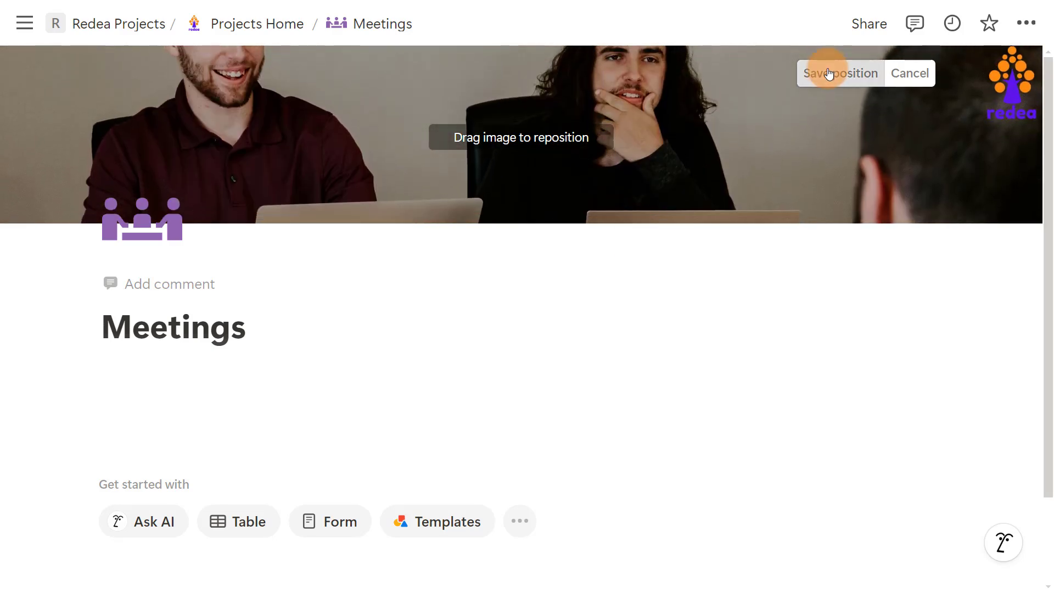
click(828, 73)
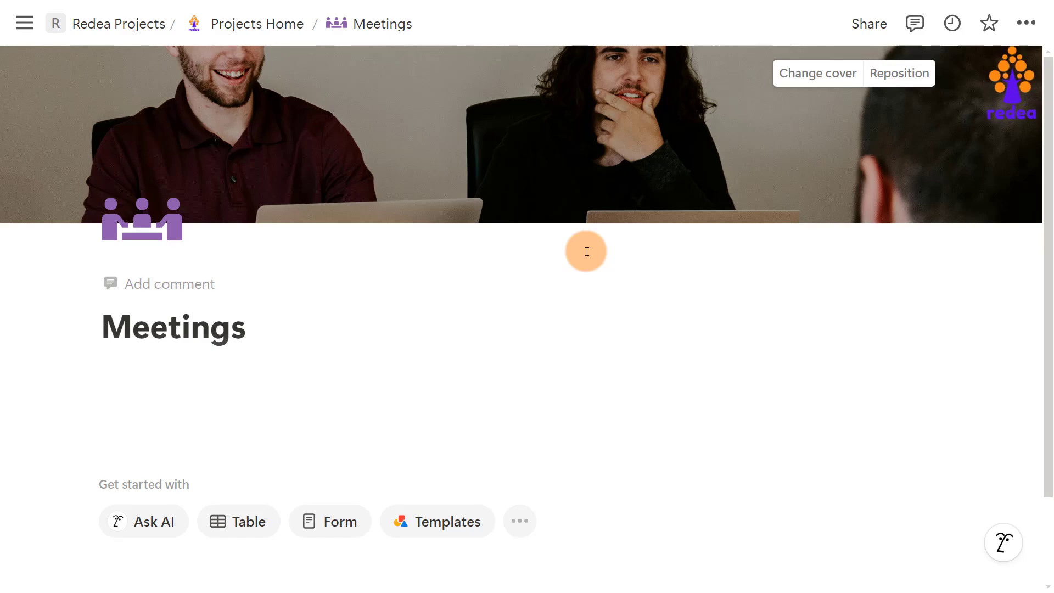
Step: Insert a two-column layout below the Meetings title and narrow the first column to about a fifth of the page width
click(118, 364)
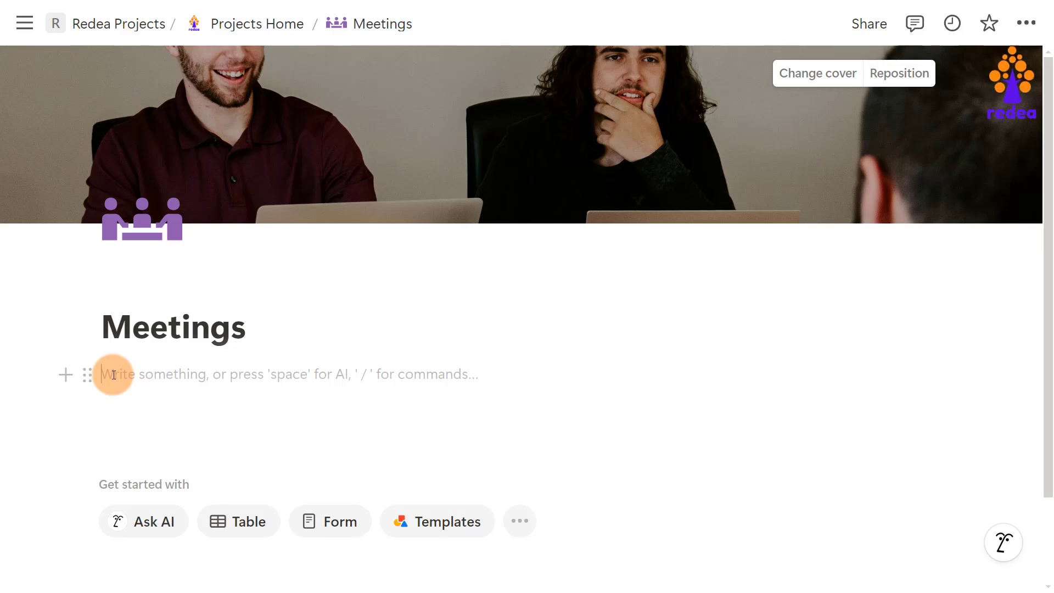
text(/)
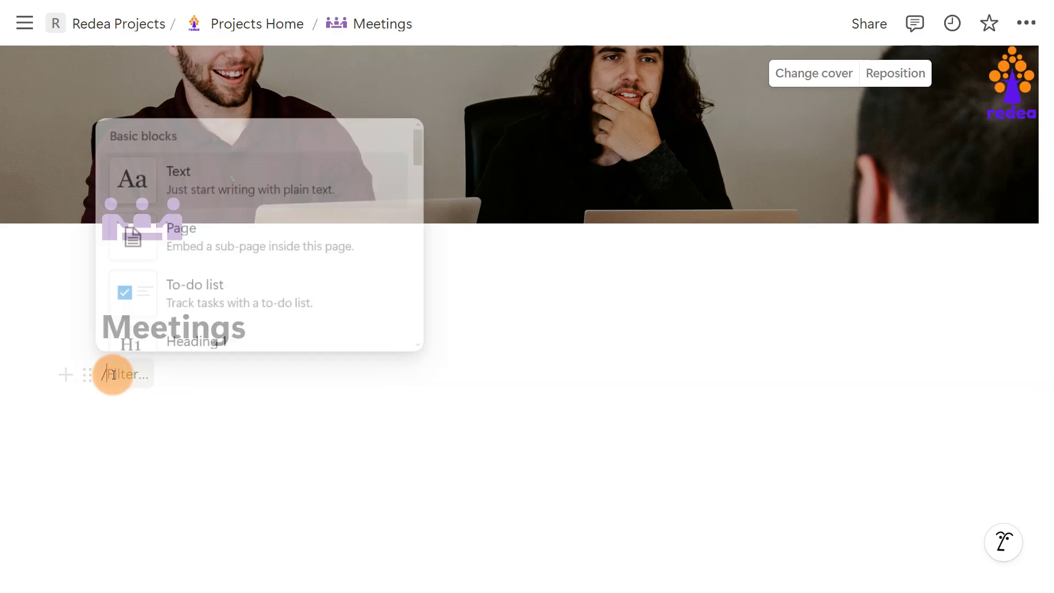
text(col)
click(216, 177)
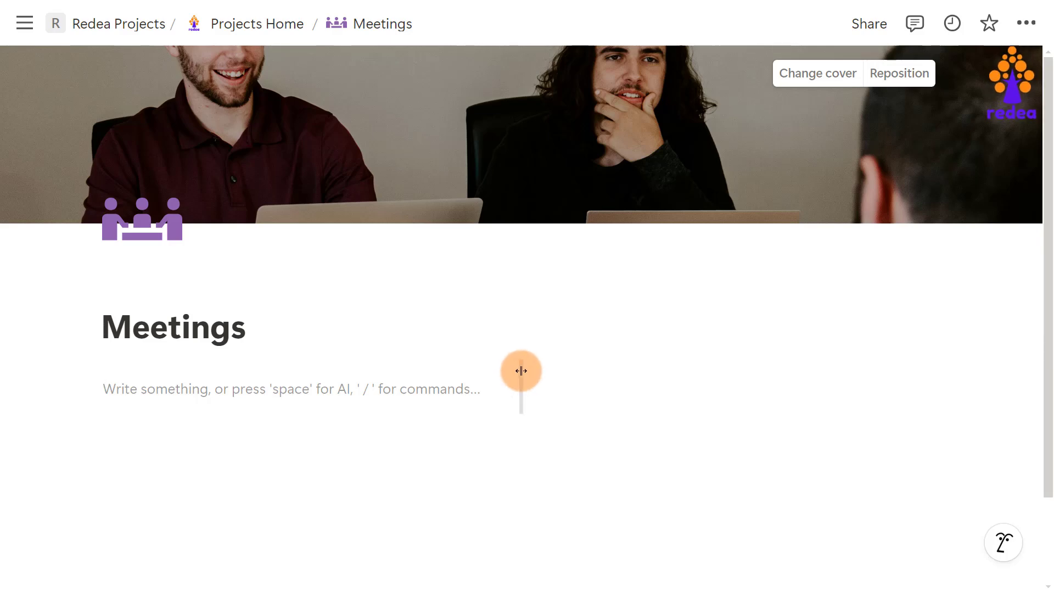
drag(519, 370, 306, 372)
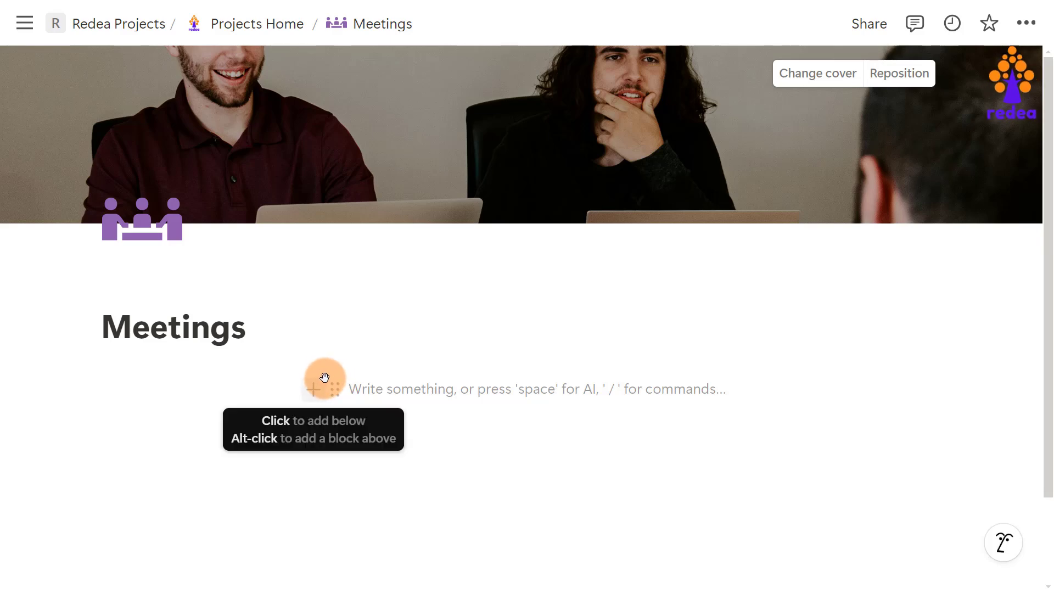
drag(329, 373, 283, 373)
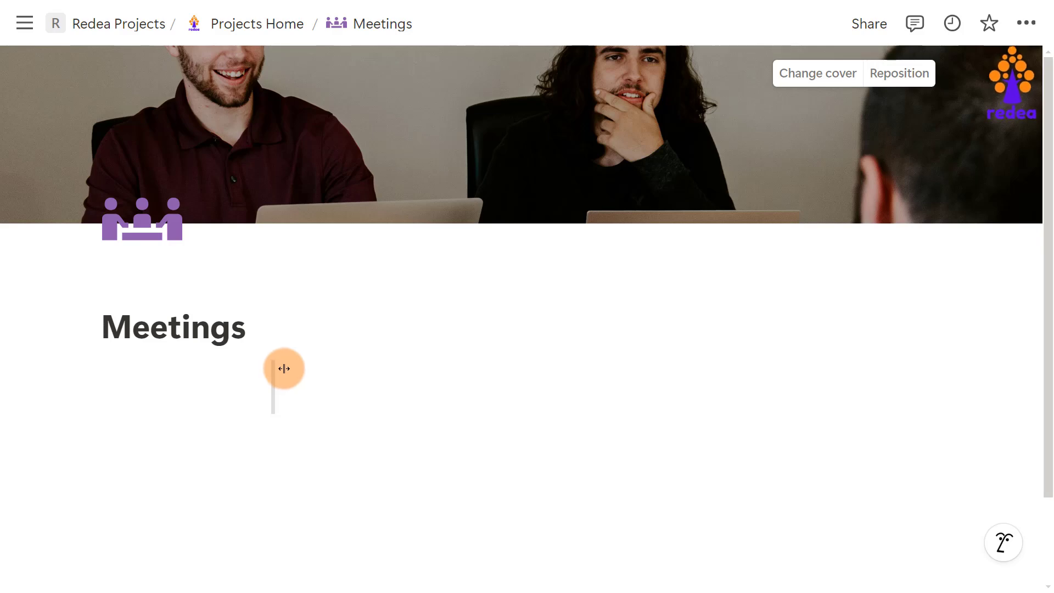
Step: Enter the text "Meetings" in the narrow first column below the page title
click(153, 376)
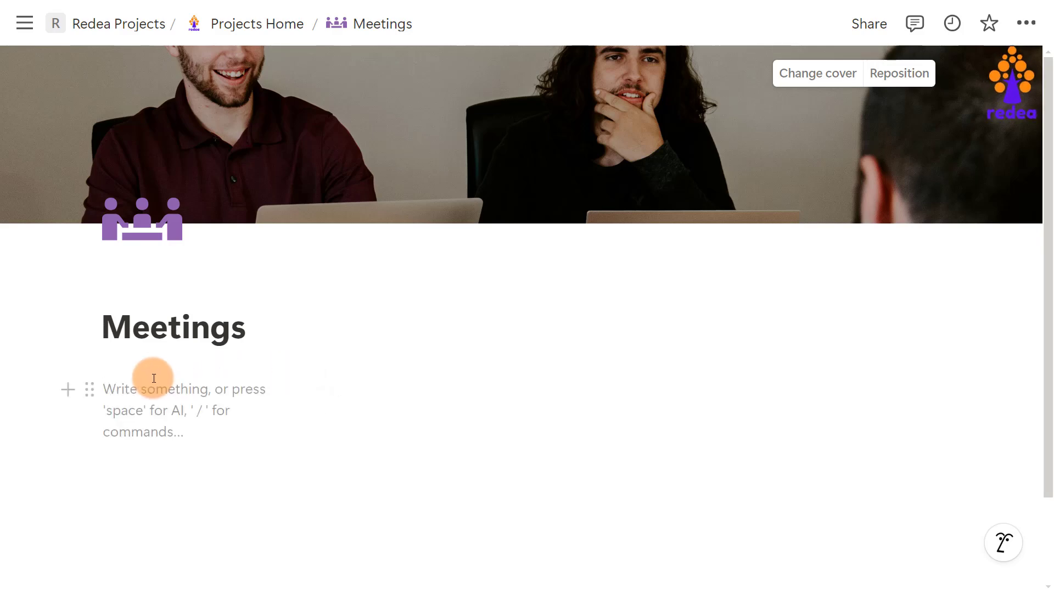
text(Meeting)
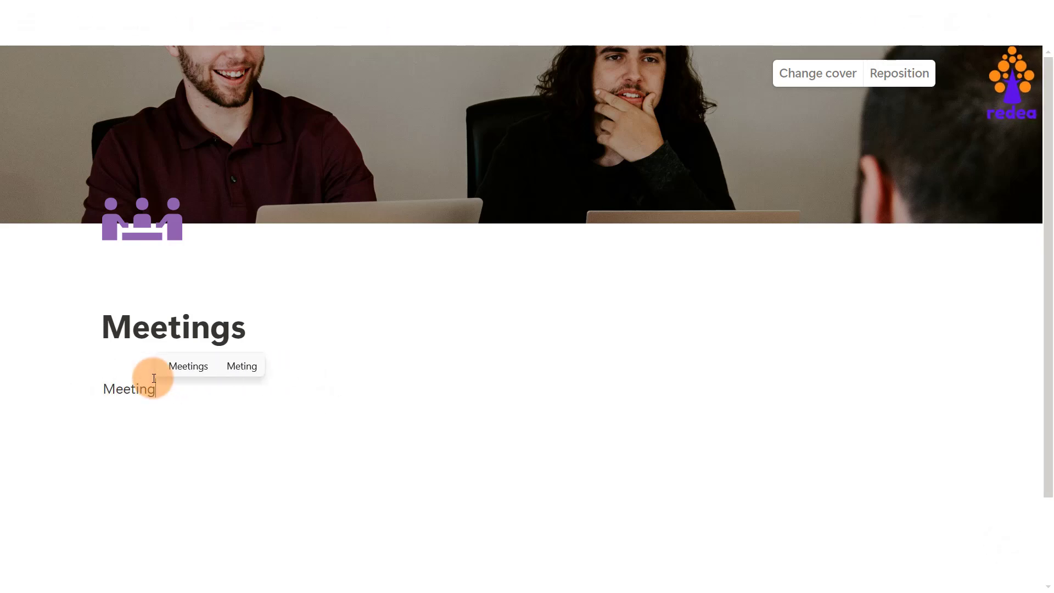
text(ss)
key(BackSpace)
Step: Insert a new inline database in the wide second column
click(473, 341)
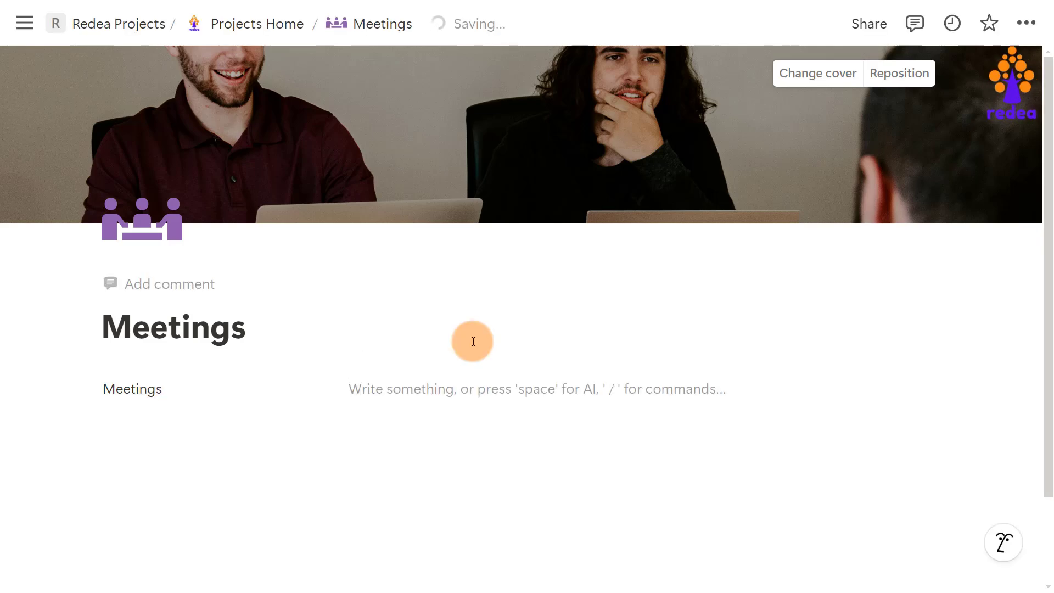
text(/)
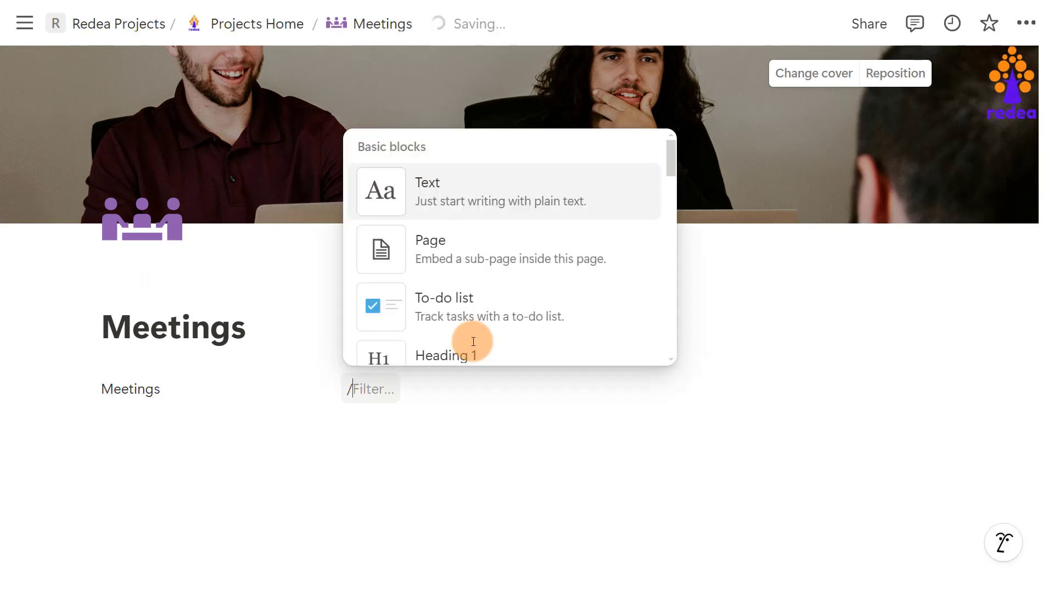
text(data)
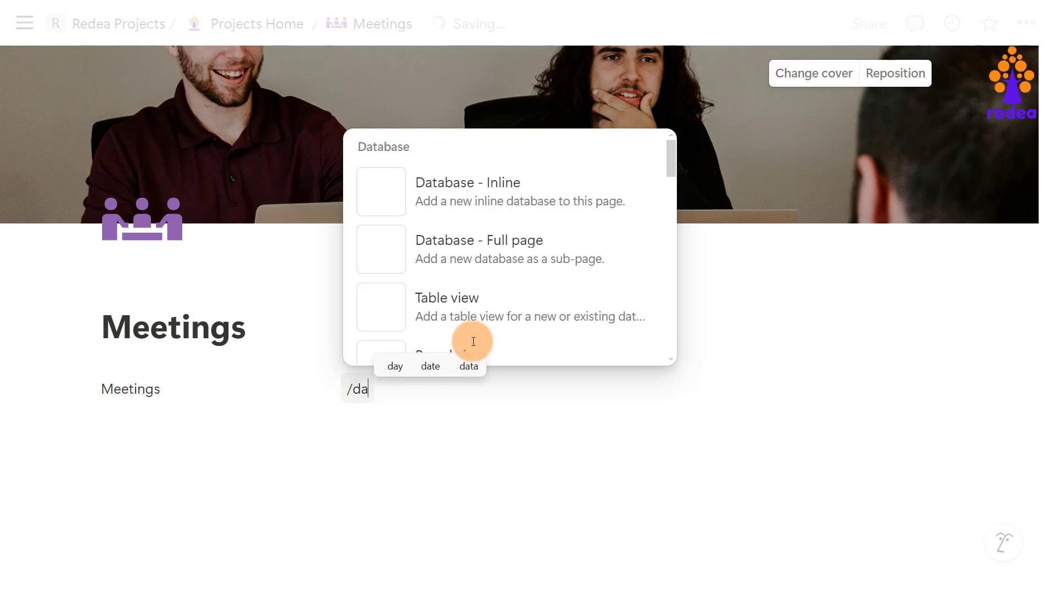
mouse_move(418, 207)
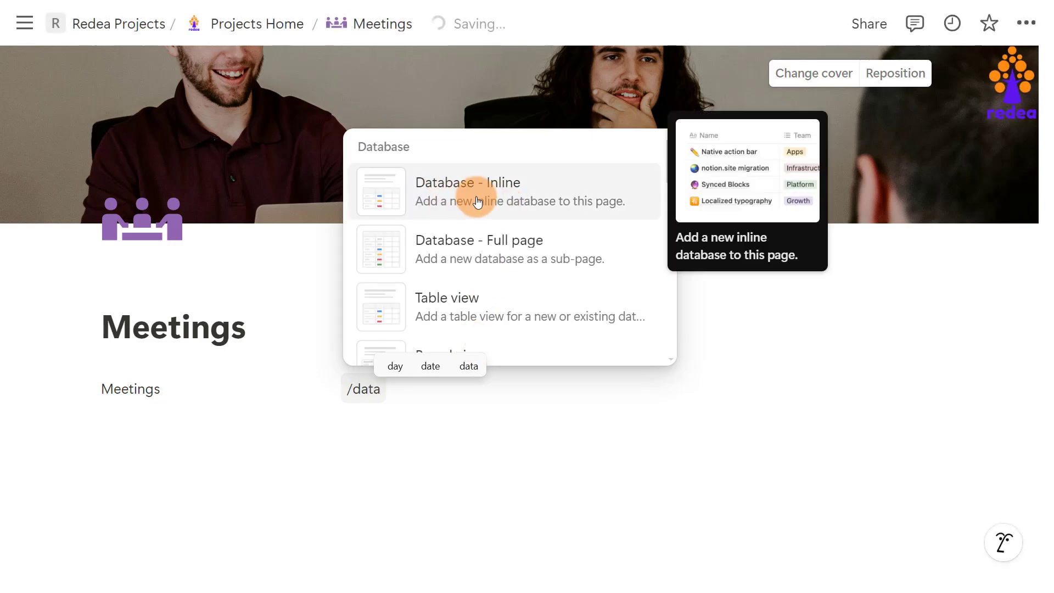
click(460, 198)
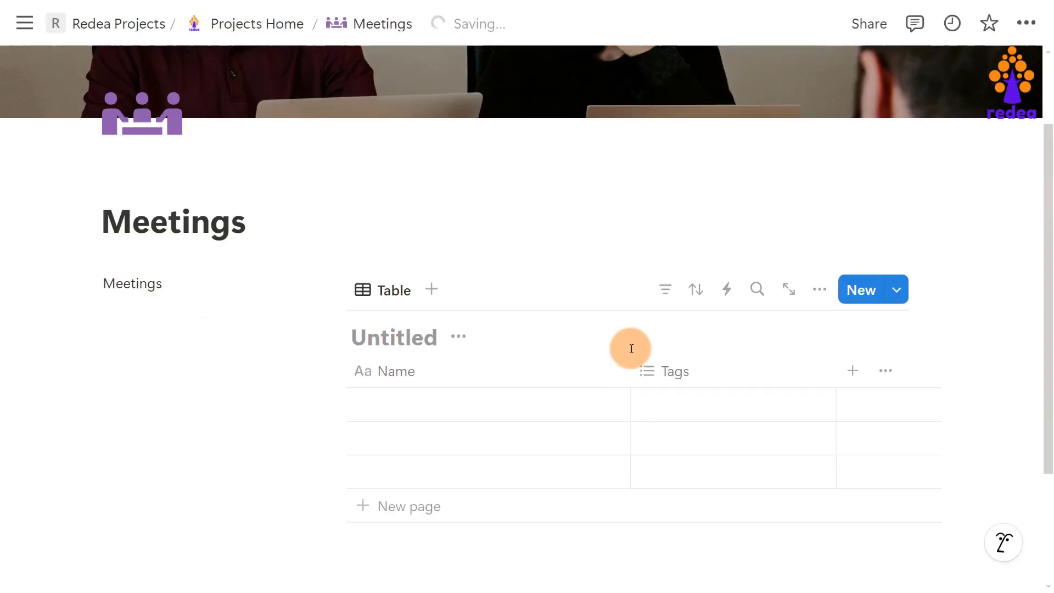
Step: Narrow the database's Name column by about a quarter and rename it "Meeting Name"
scroll(631, 345, down, 2)
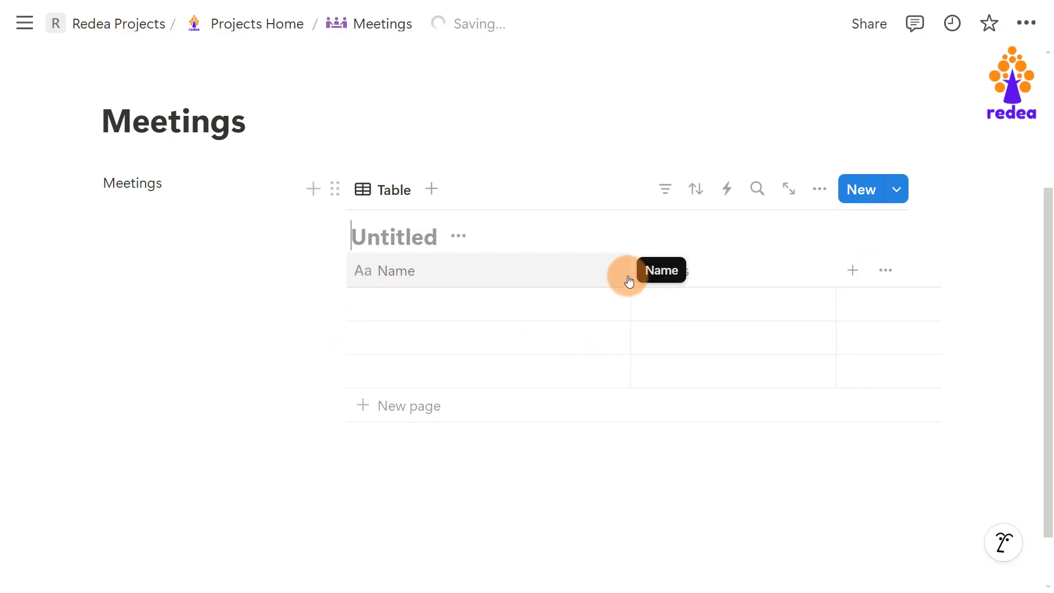
drag(586, 281, 561, 277)
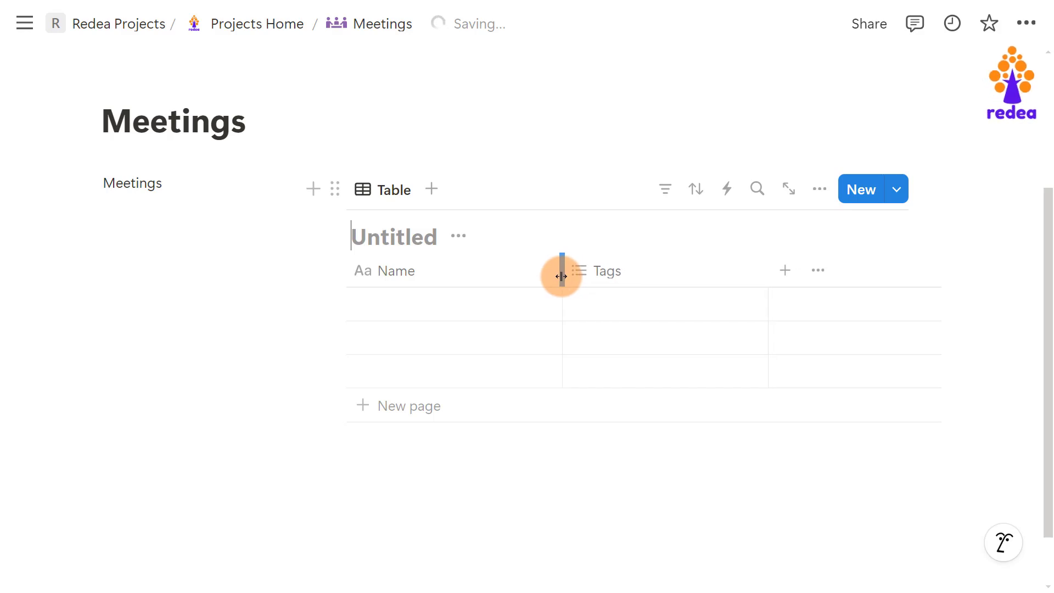
click(394, 279)
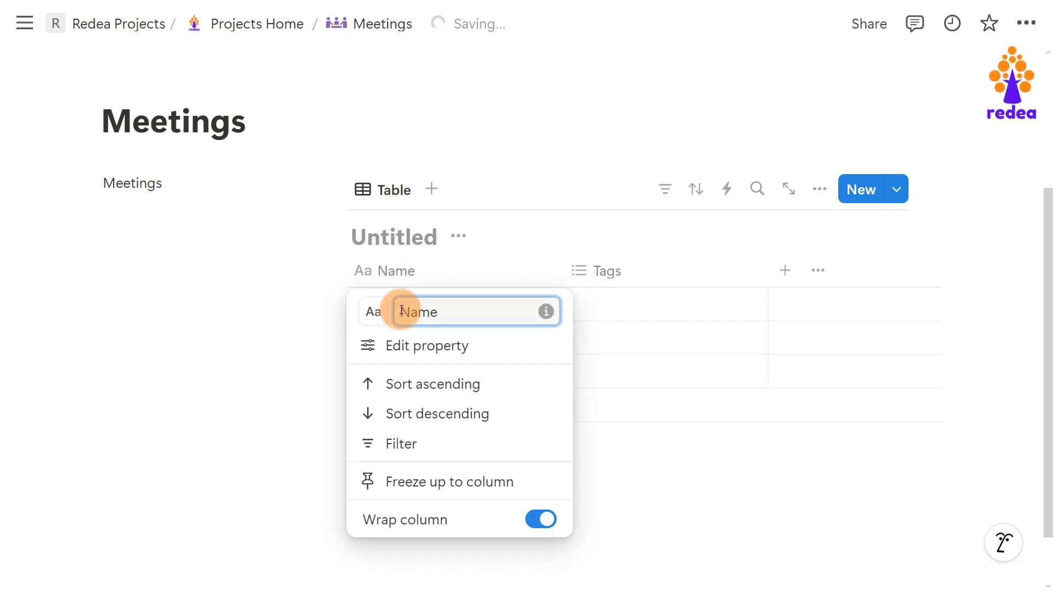
text(Meeting)
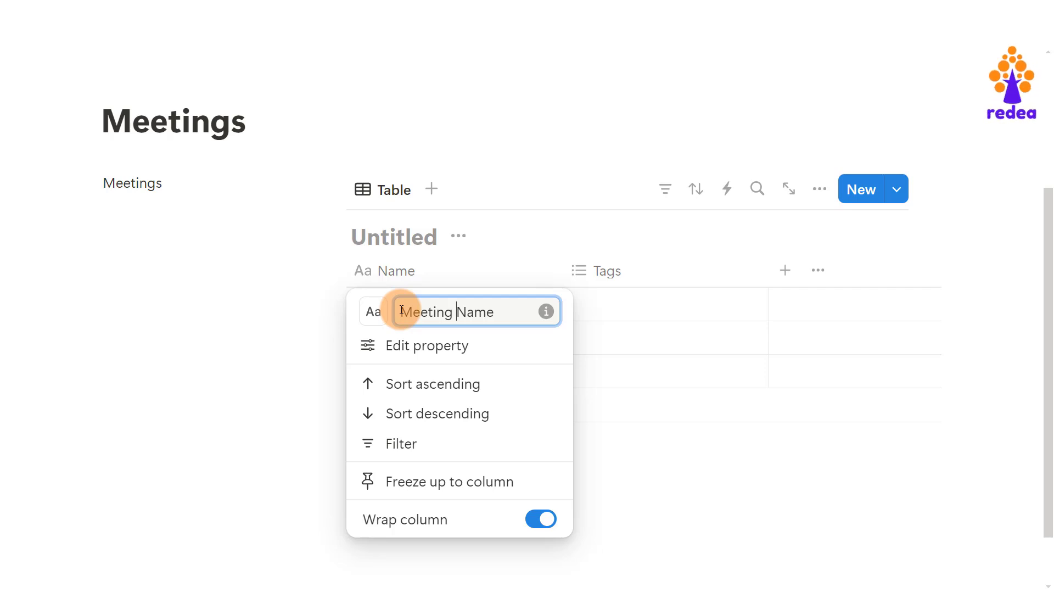
Step: Title the untitled inline database "Meetings"
click(378, 235)
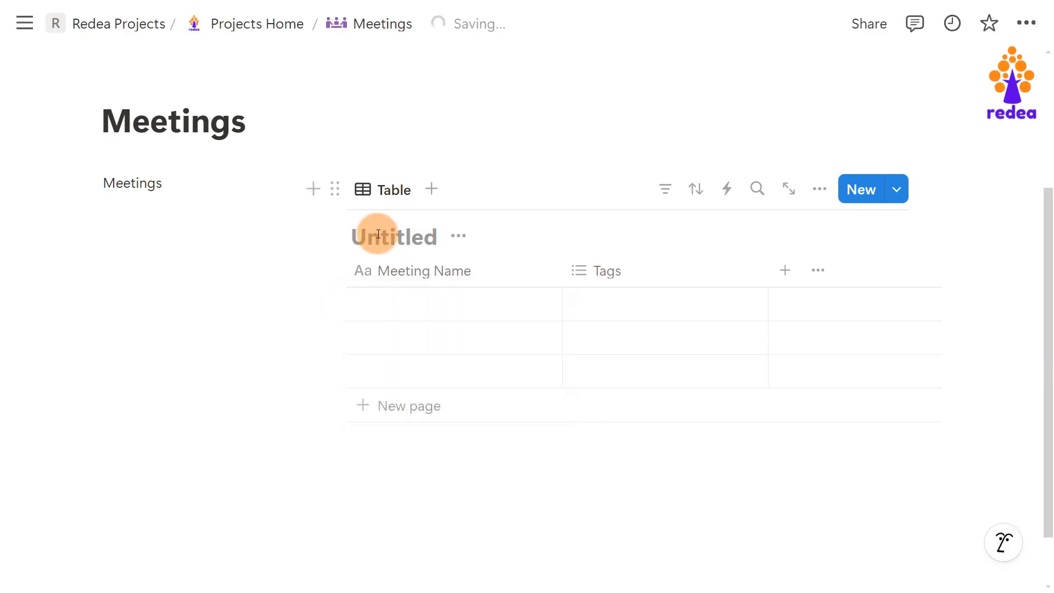
text(Meetings)
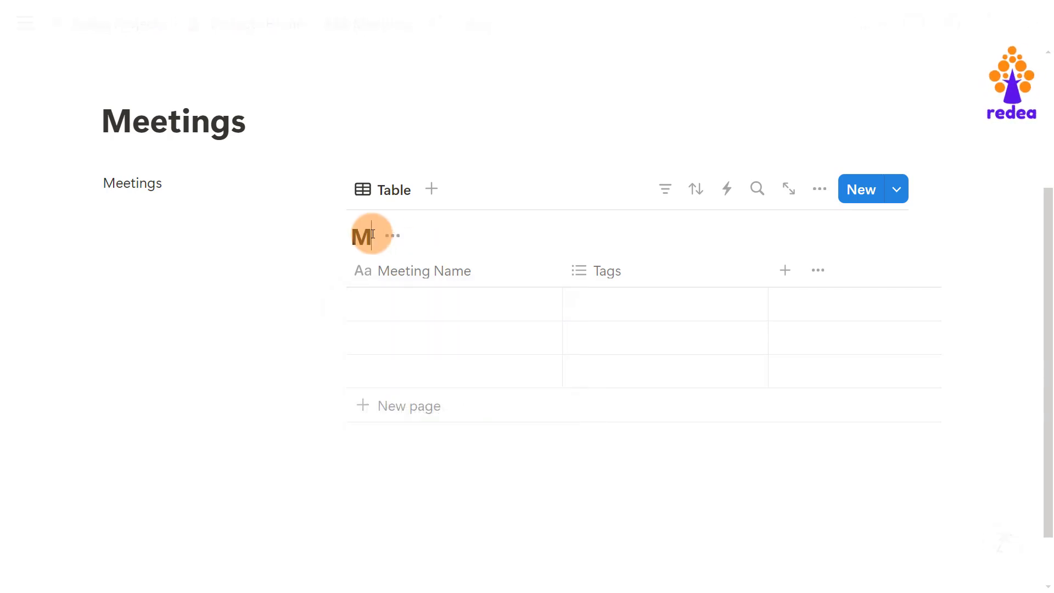
scroll(372, 234, up, 3)
scroll(372, 234, down, 3)
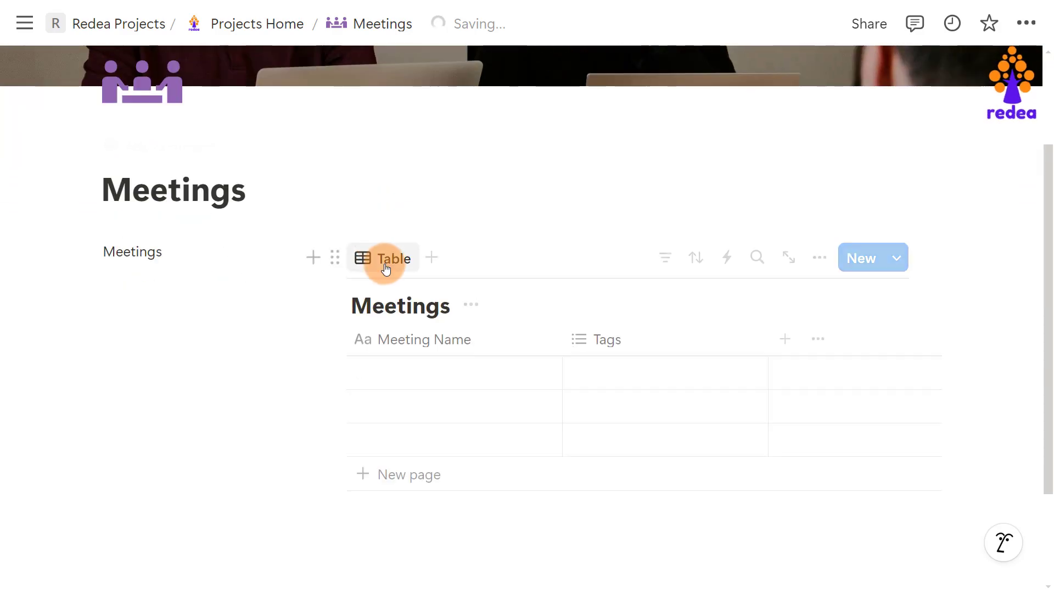
click(389, 266)
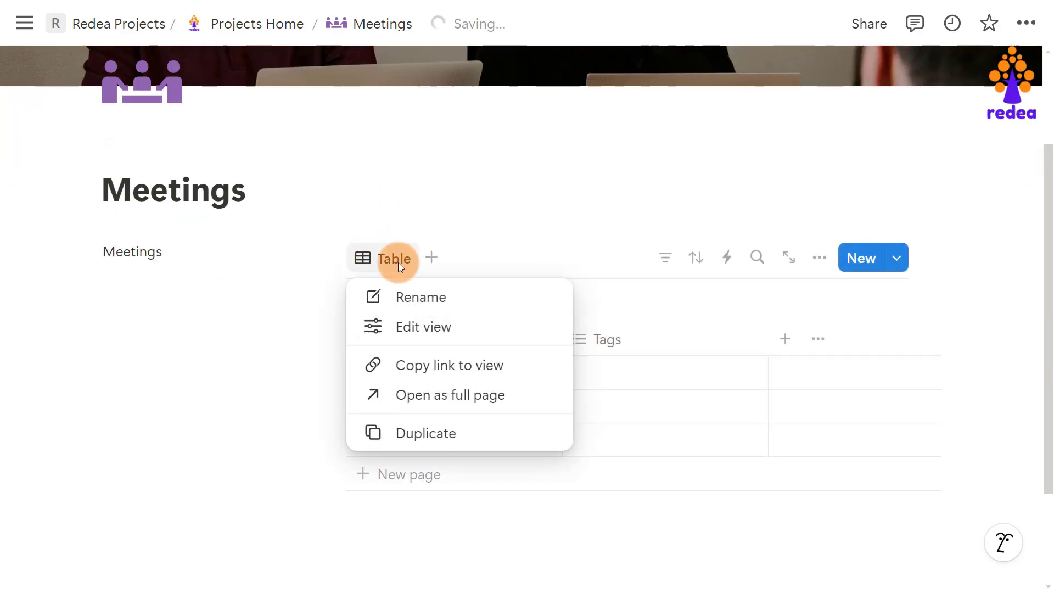
click(397, 259)
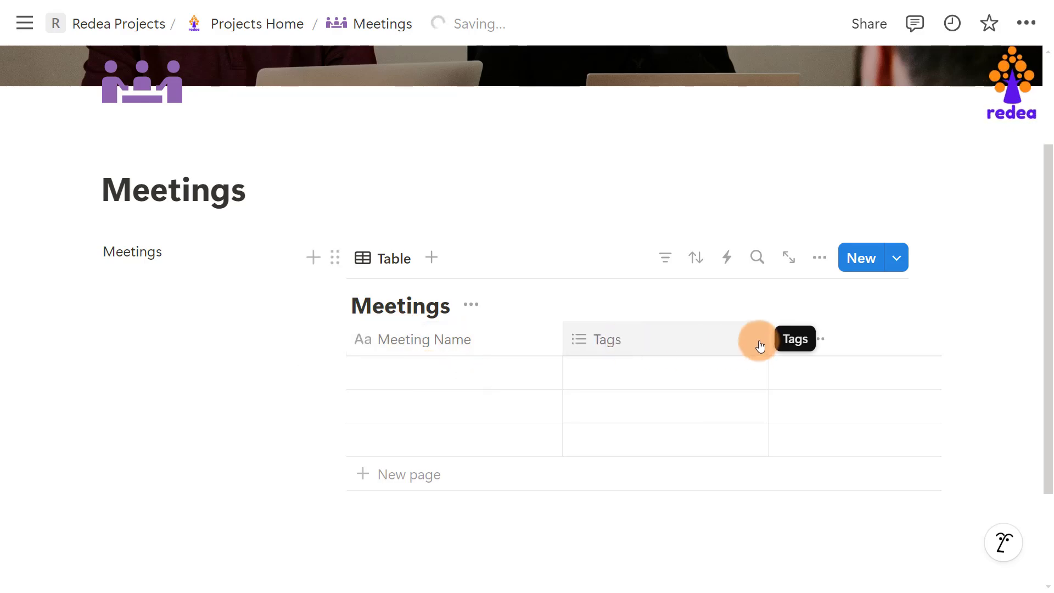
Step: Delete the Tags property from the Meetings database
click(684, 337)
click(634, 527)
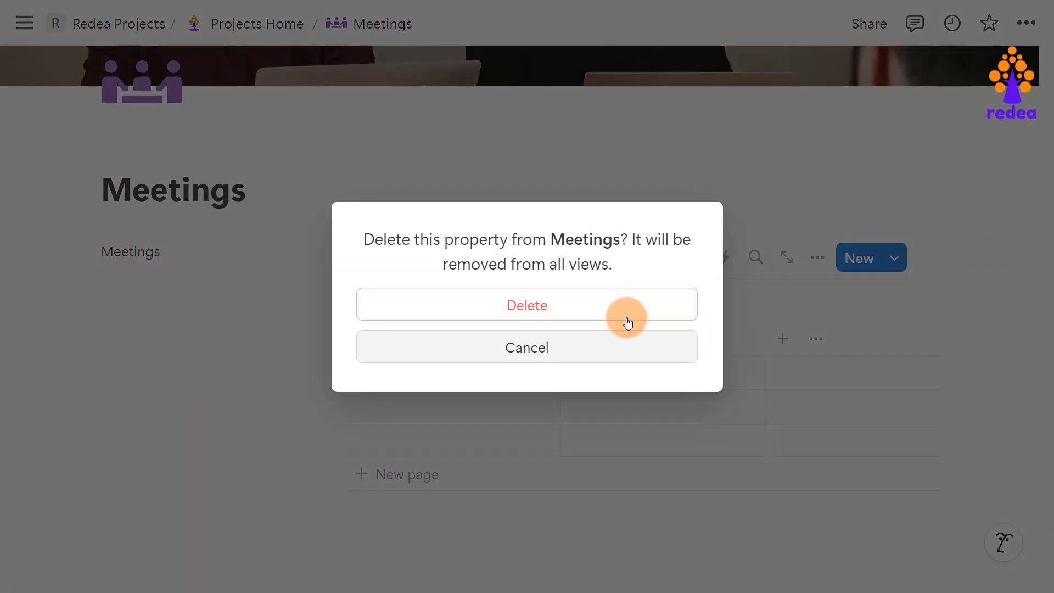
click(626, 317)
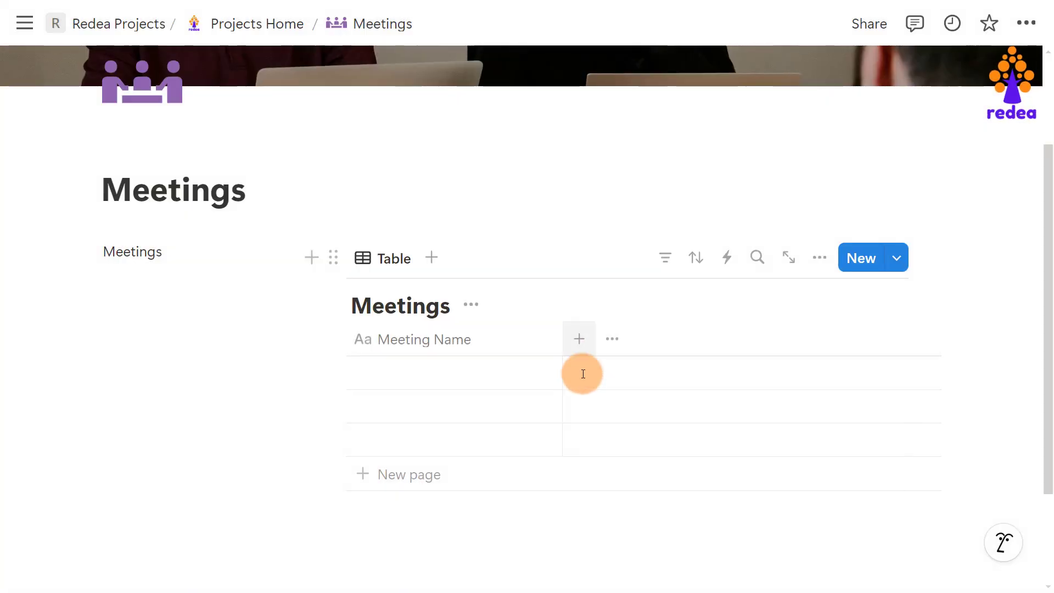
Step: Add the suggested Meeting Date property to the database and rename it "Meeting Date and Time"
click(580, 340)
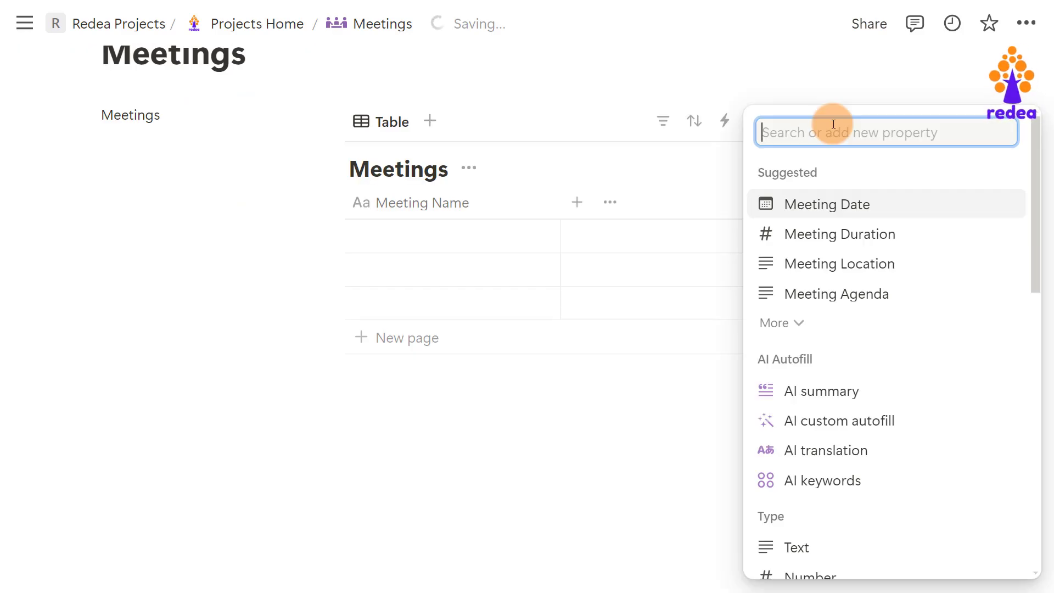
click(851, 212)
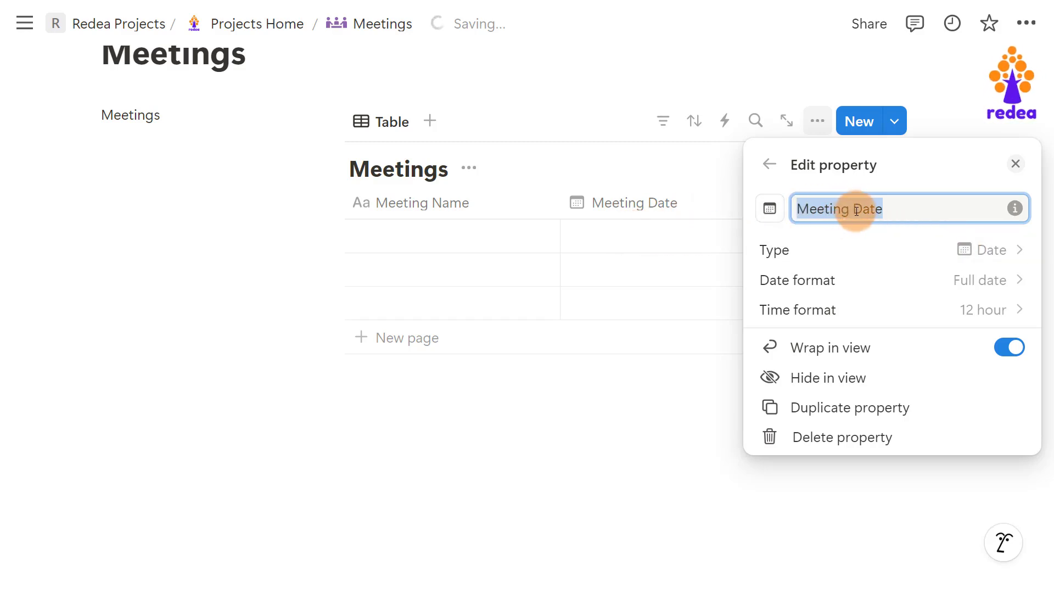
click(898, 210)
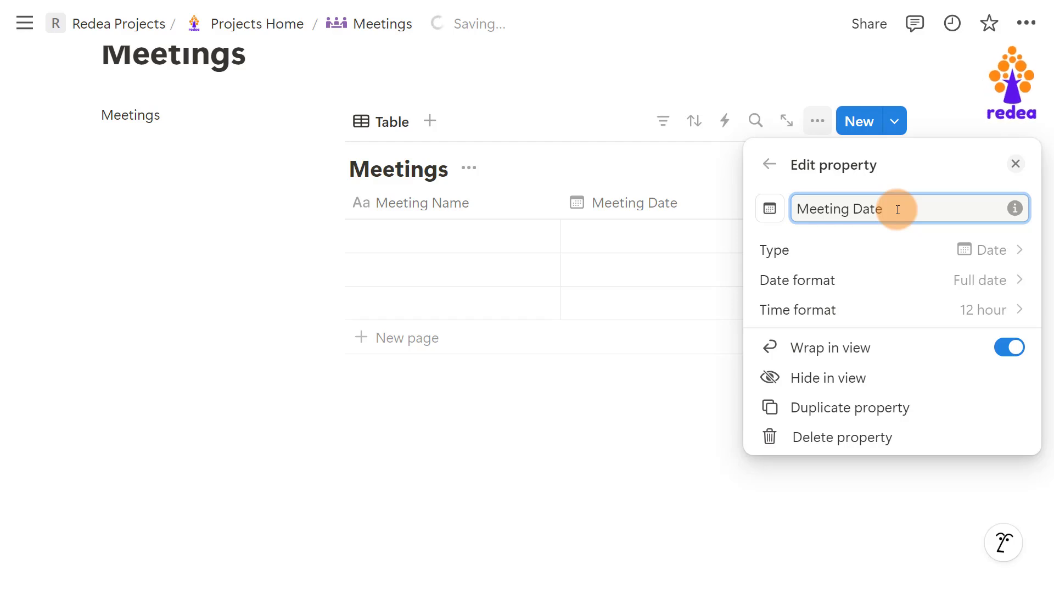
text(and Time)
click(993, 317)
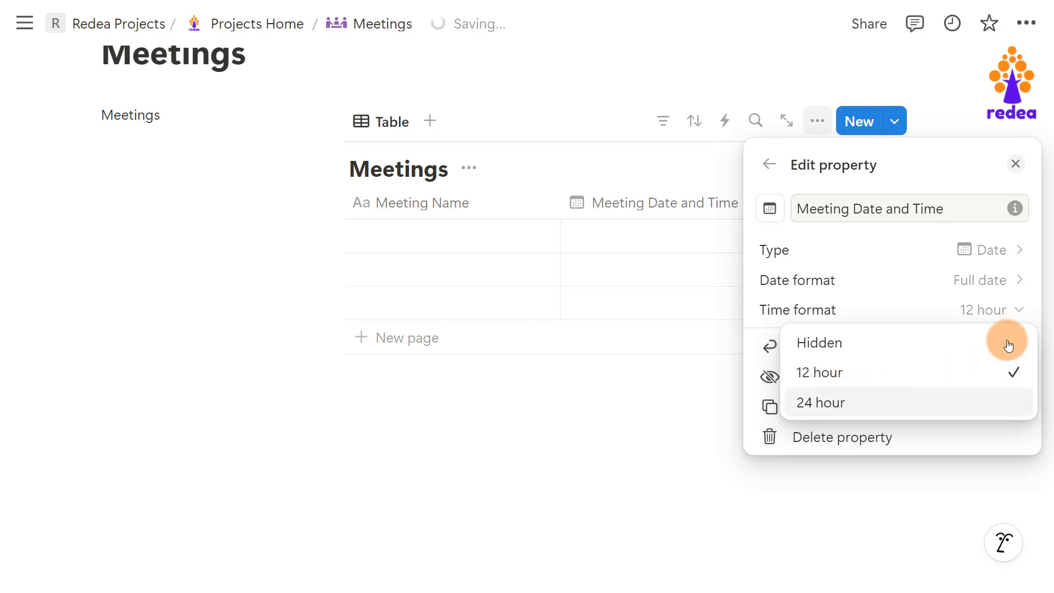
click(971, 309)
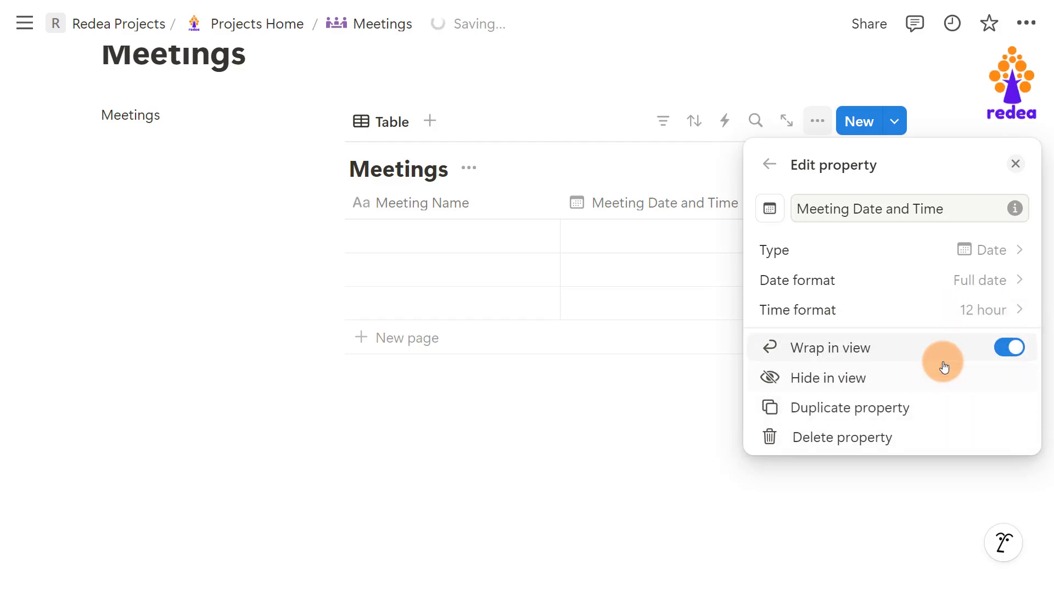
click(660, 273)
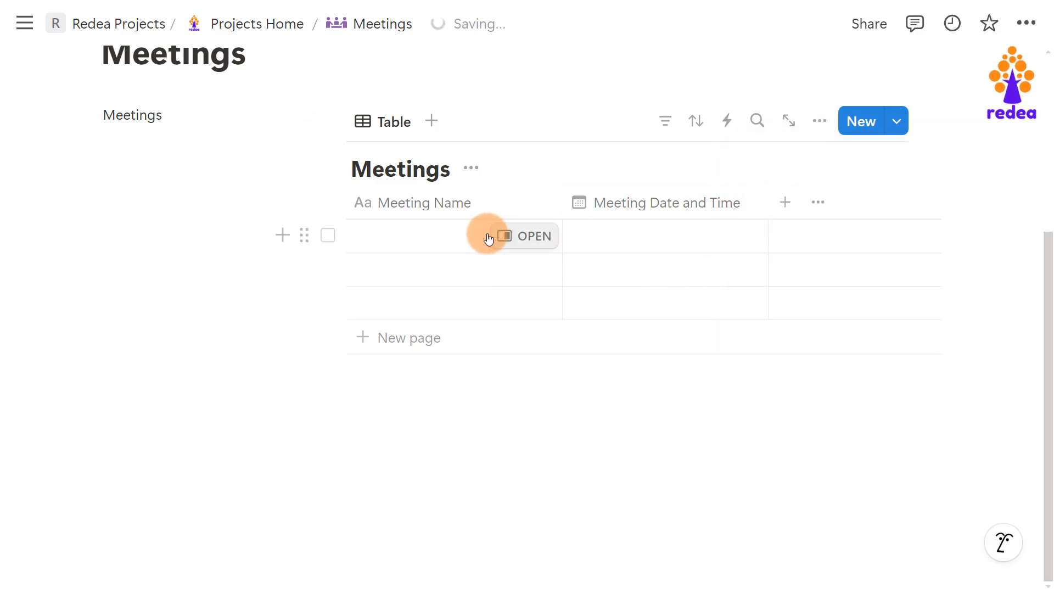
Step: Set the first row's Meeting Date and Time to November 30, 2024 with the time included as 12:00 PM
click(627, 237)
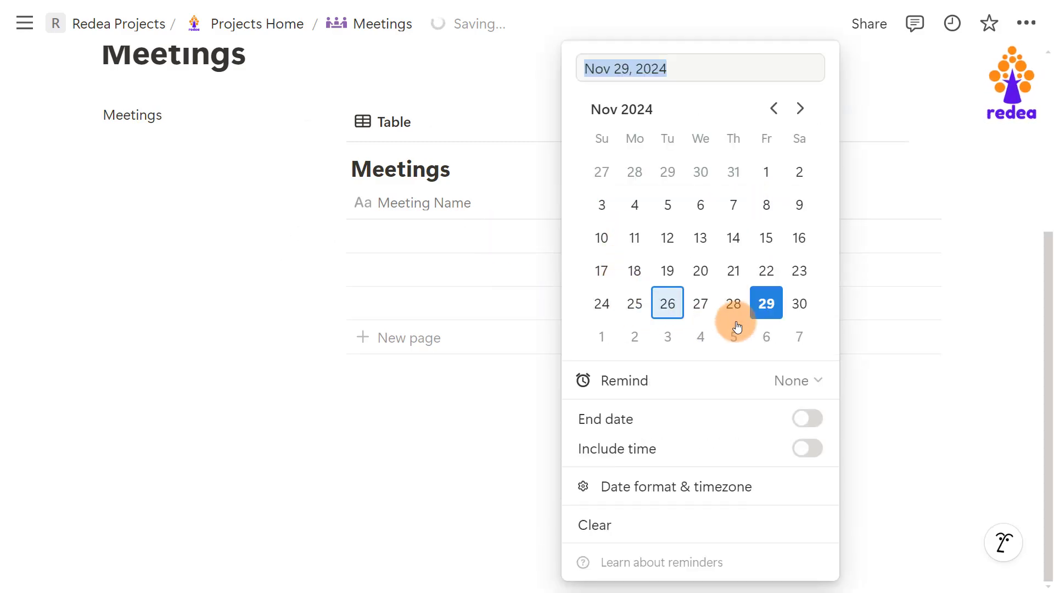
click(799, 303)
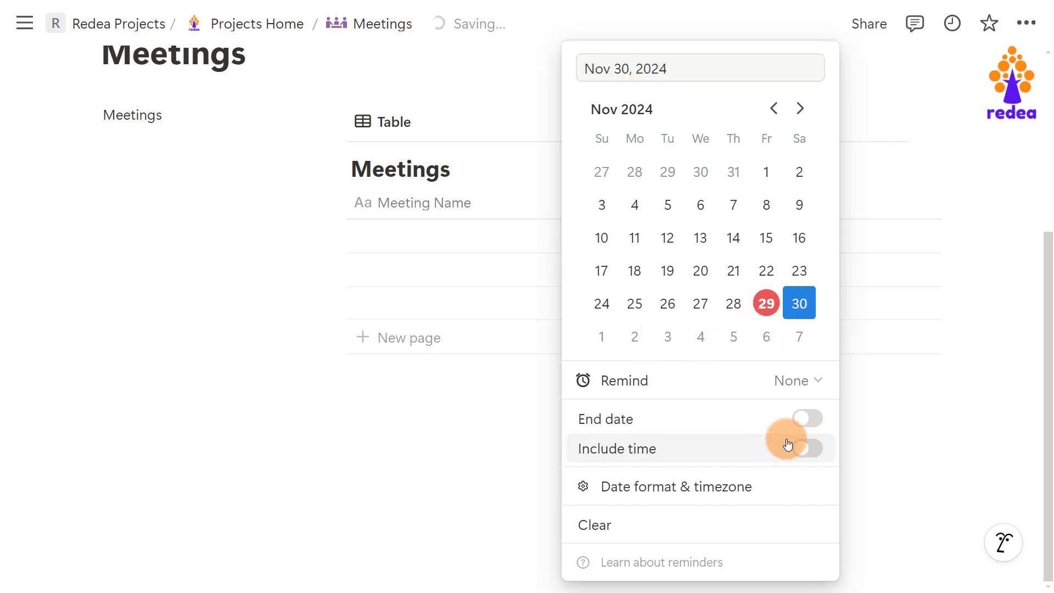
click(807, 449)
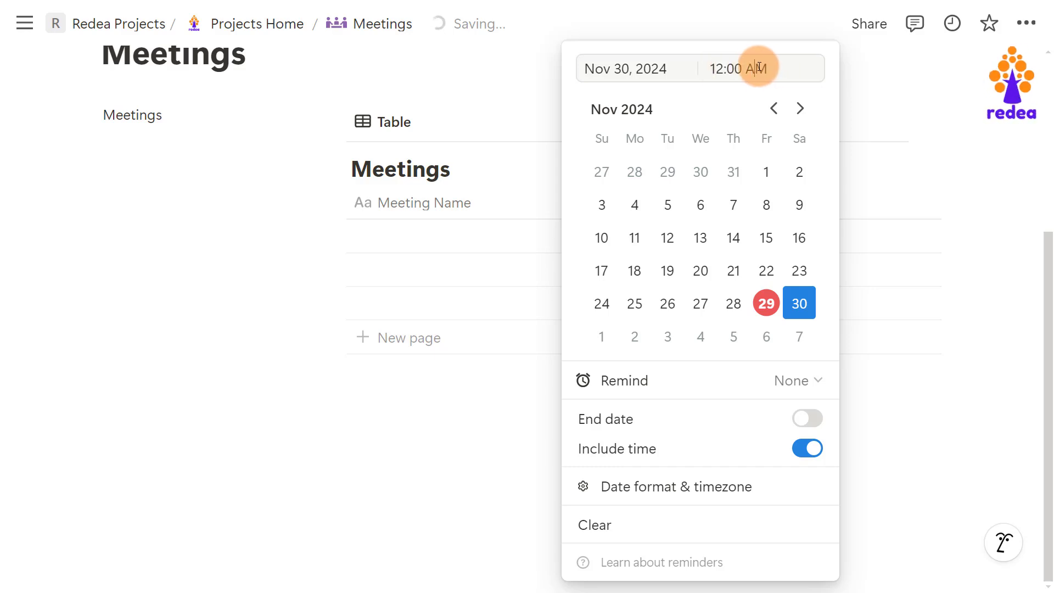
key(BackSpace)
text(M)
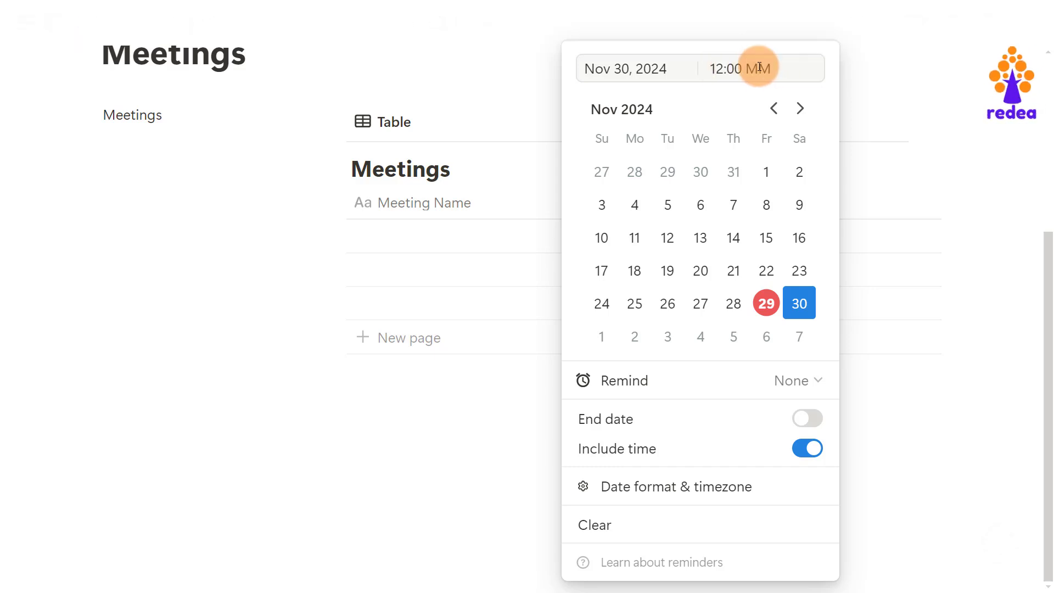
key(BackSpace)
text(P)
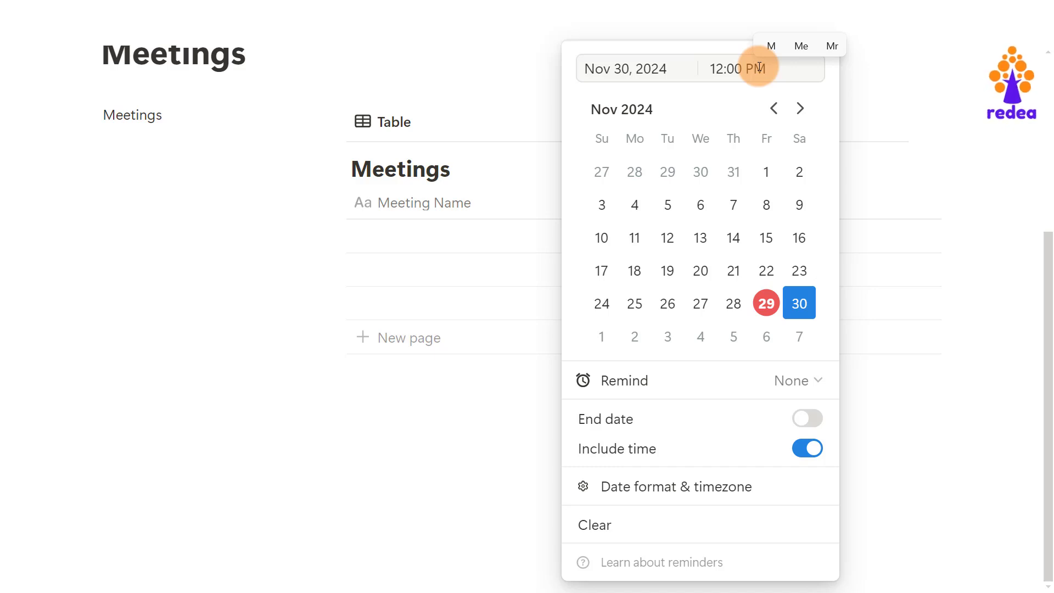
click(522, 235)
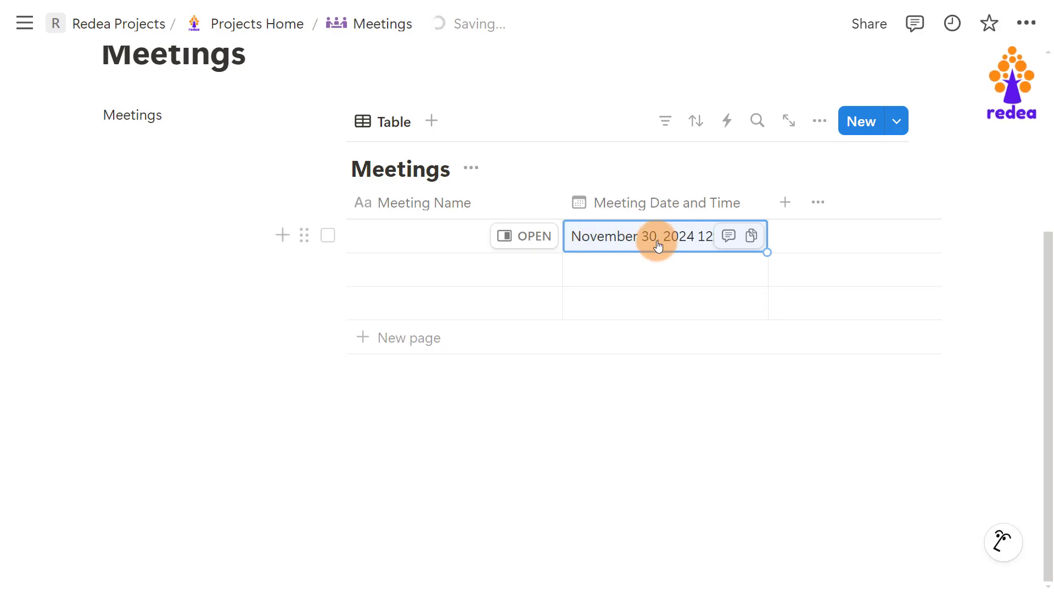
Step: Delete the two empty rows below the dated entry in the Meetings database
click(400, 236)
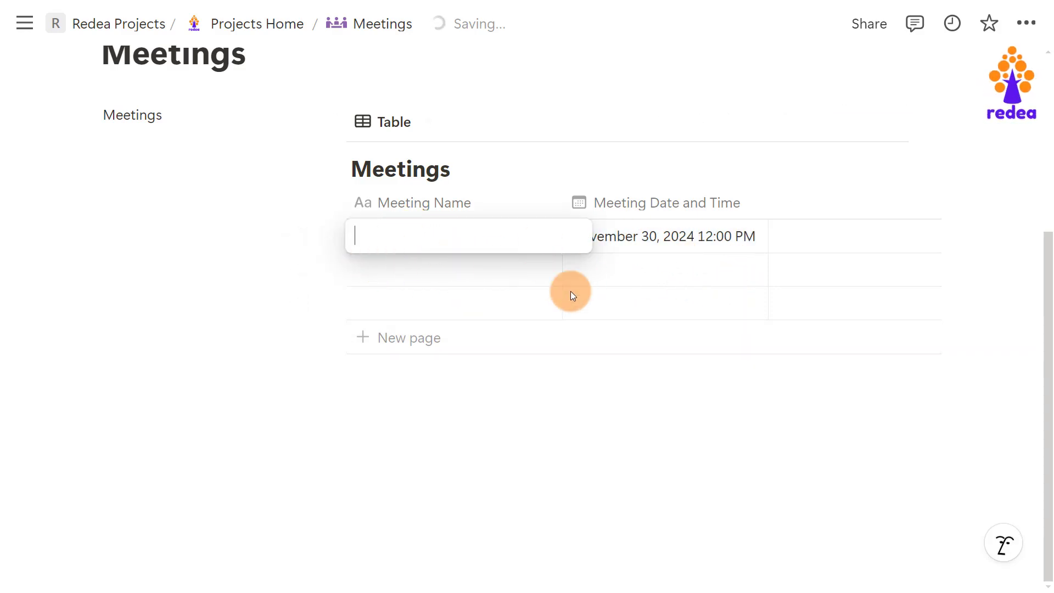
key(Escape)
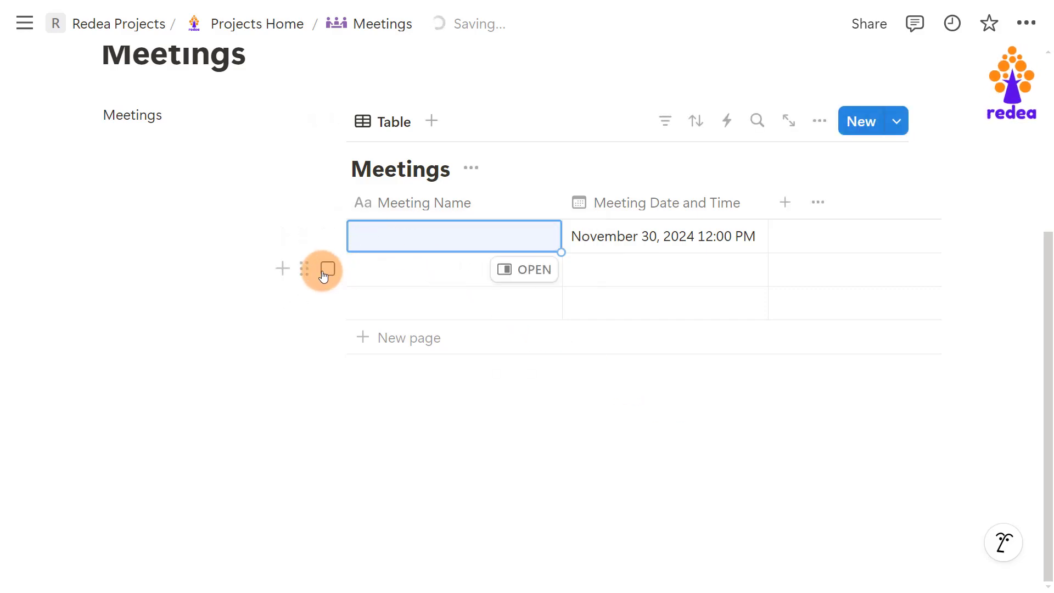
click(328, 268)
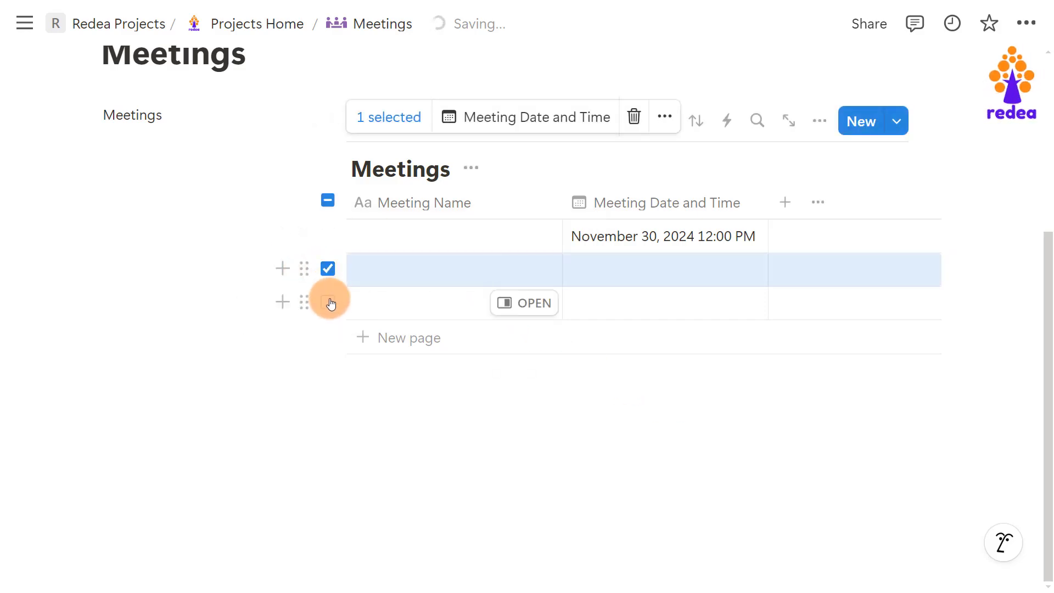
click(328, 303)
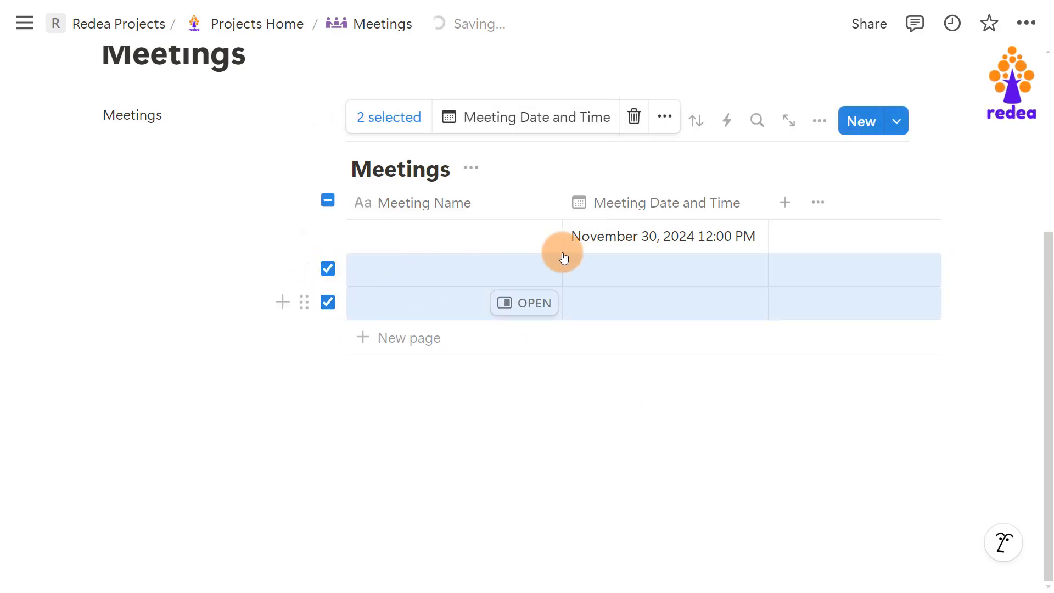
click(632, 117)
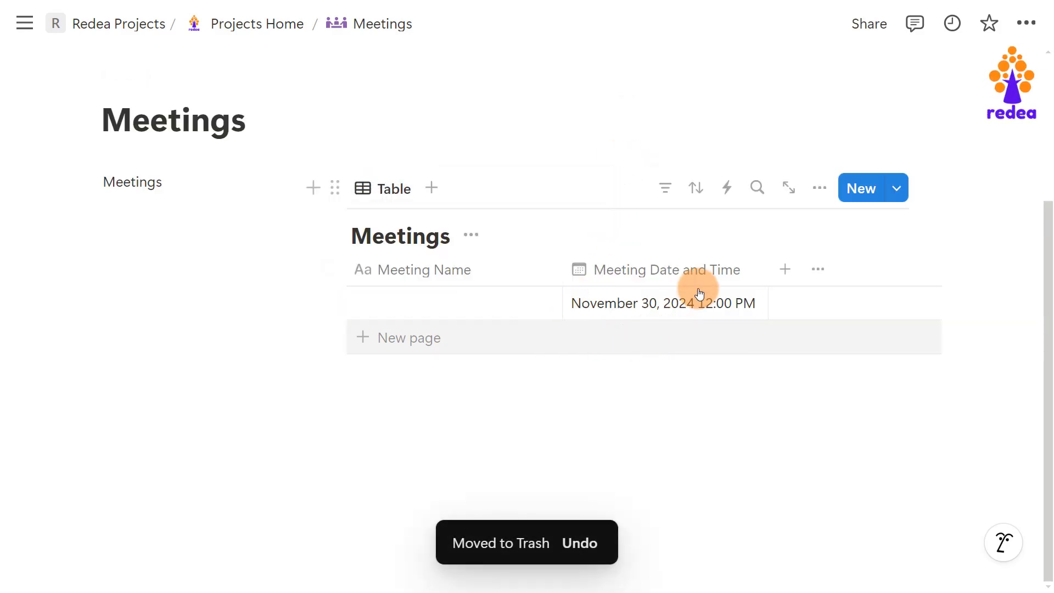
Step: Name the first row "Trial Meeting" and narrow the Meeting Name and Meeting Date and Time columns
drag(767, 267, 750, 269)
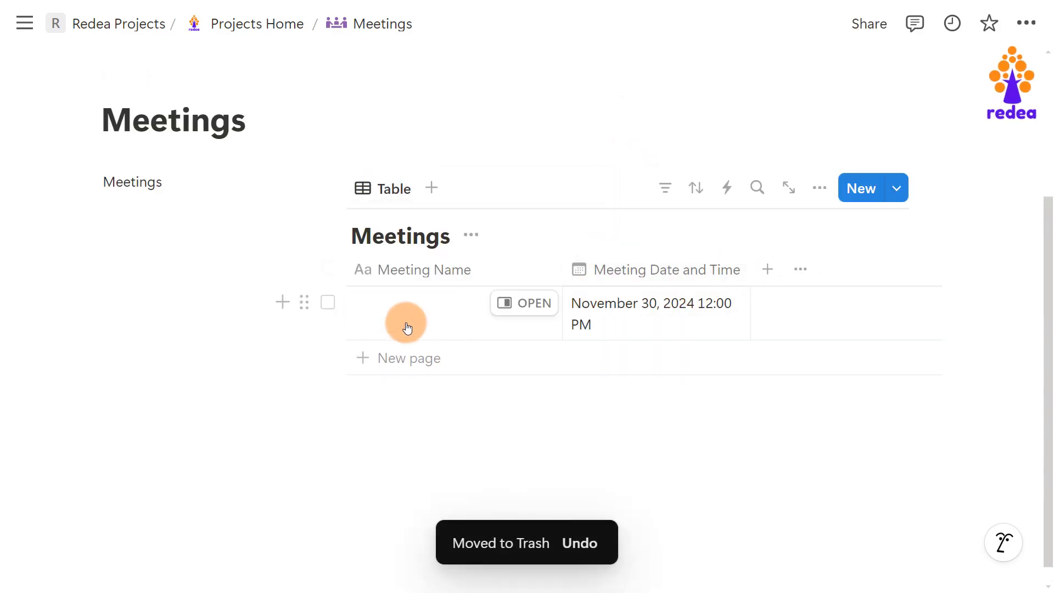
click(404, 327)
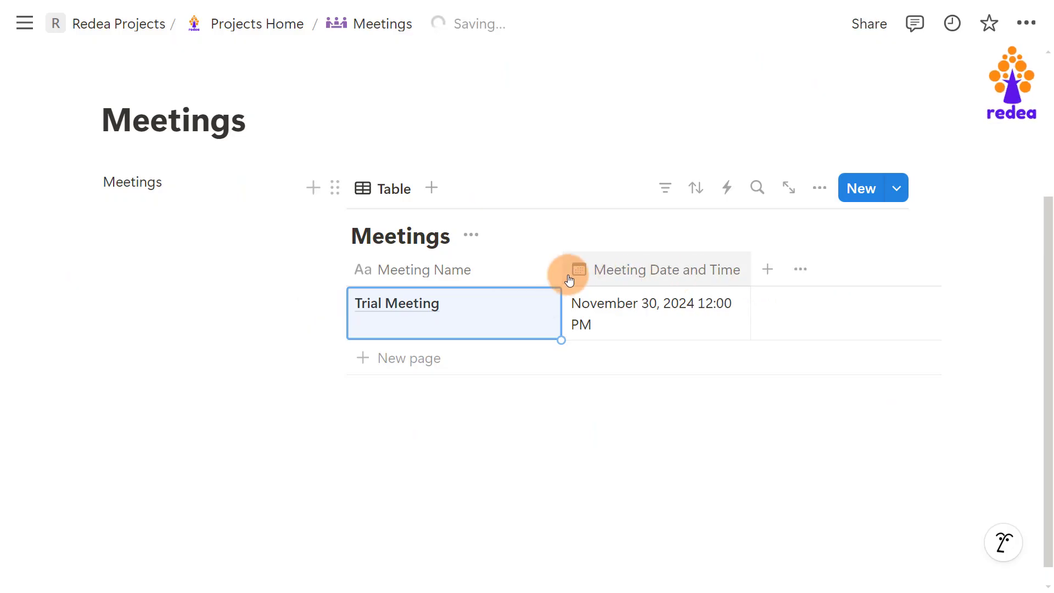
drag(560, 270, 520, 269)
drag(708, 269, 680, 269)
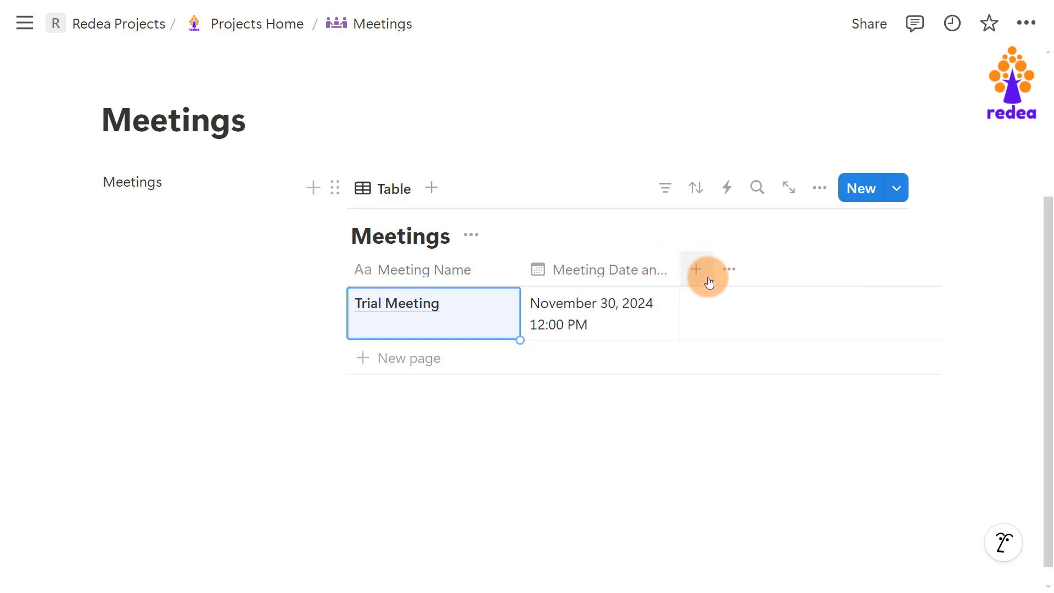
Step: Add a Created by property to the Meetings database, keeping its default name
click(708, 281)
scroll(849, 406, down, 5)
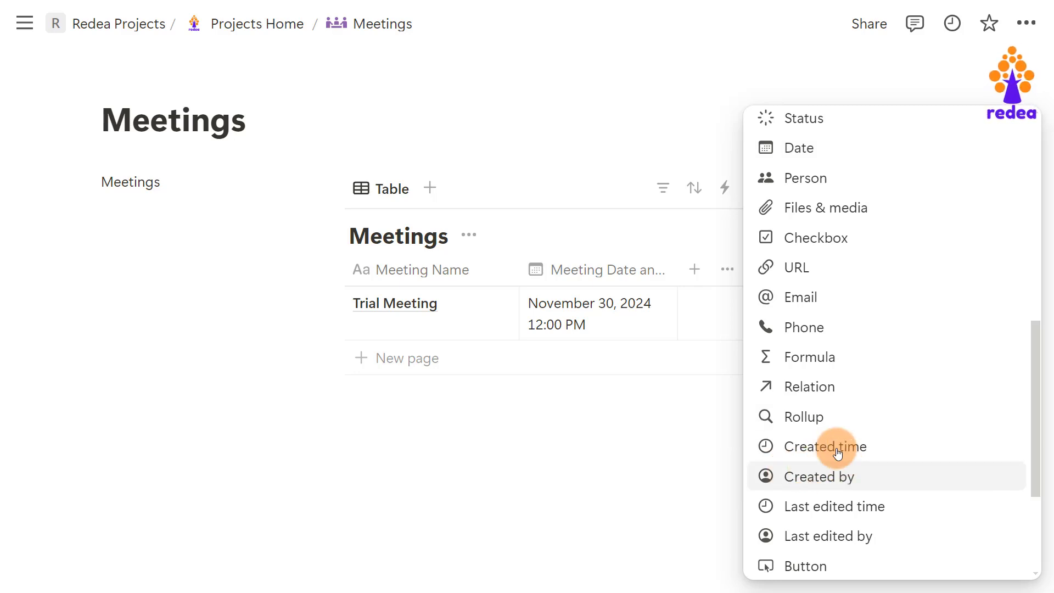
click(834, 475)
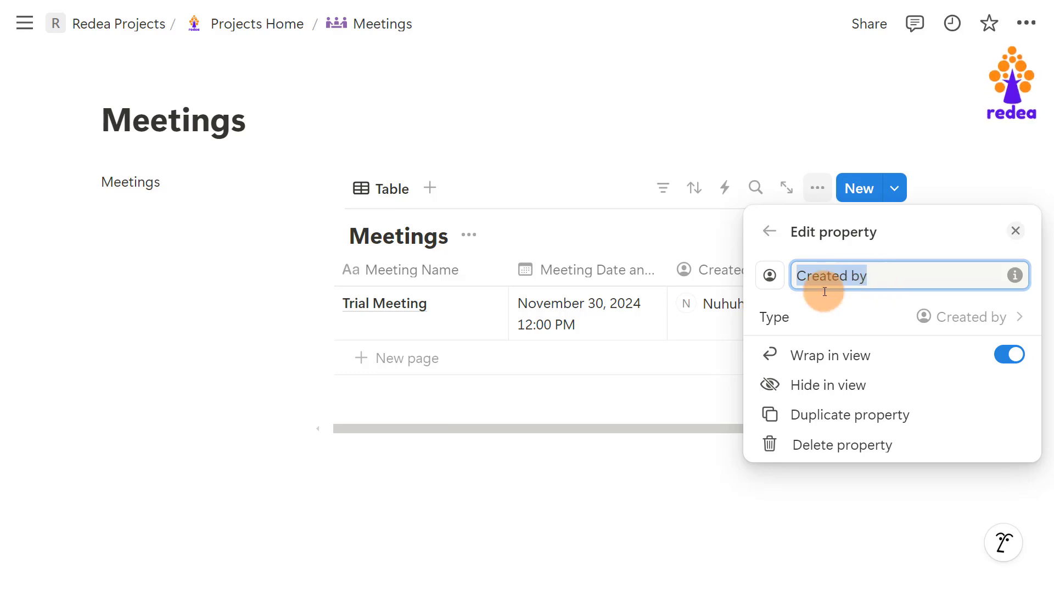
click(683, 372)
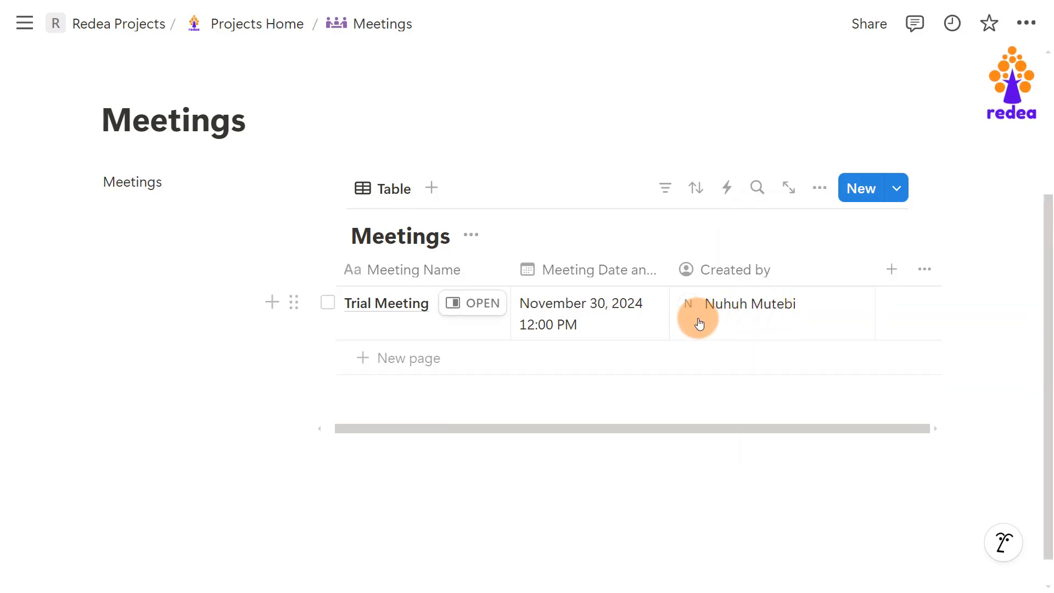
Step: Add an empty test row below Trial Meeting to check the Created by autofill, and delete that row again
click(386, 359)
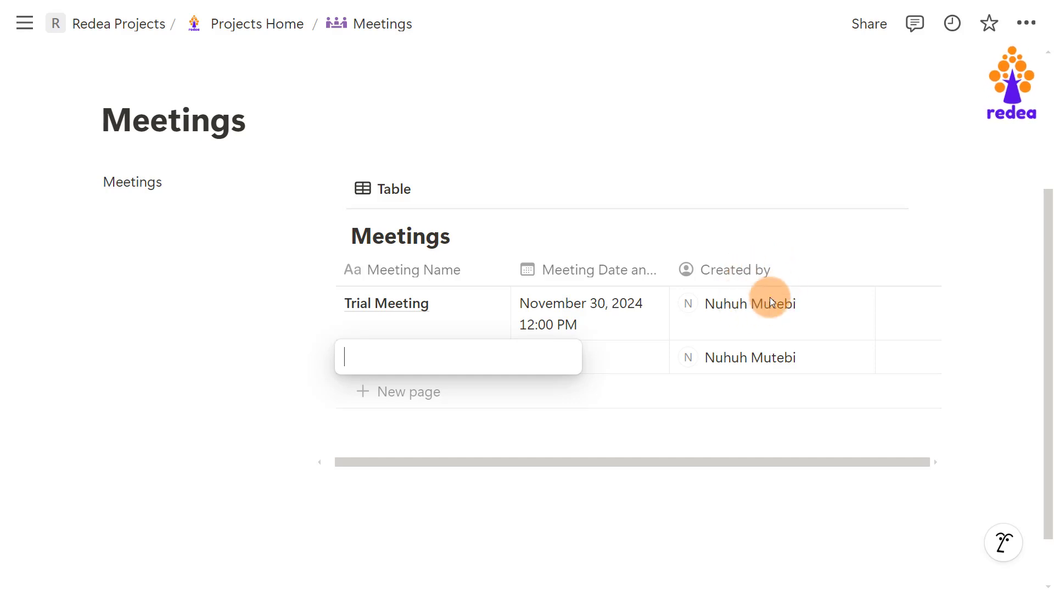
click(475, 385)
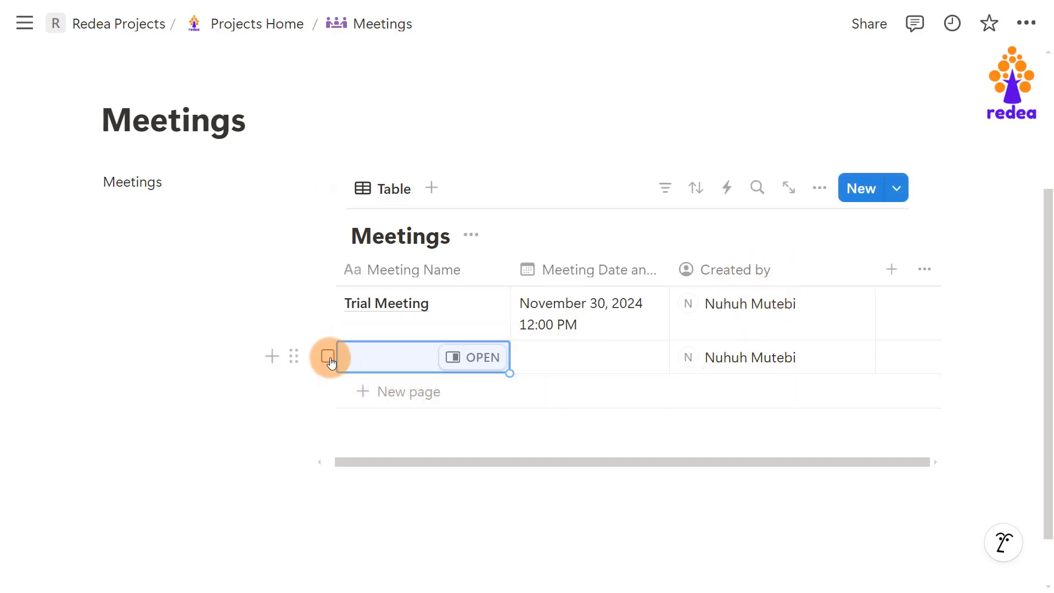
click(327, 356)
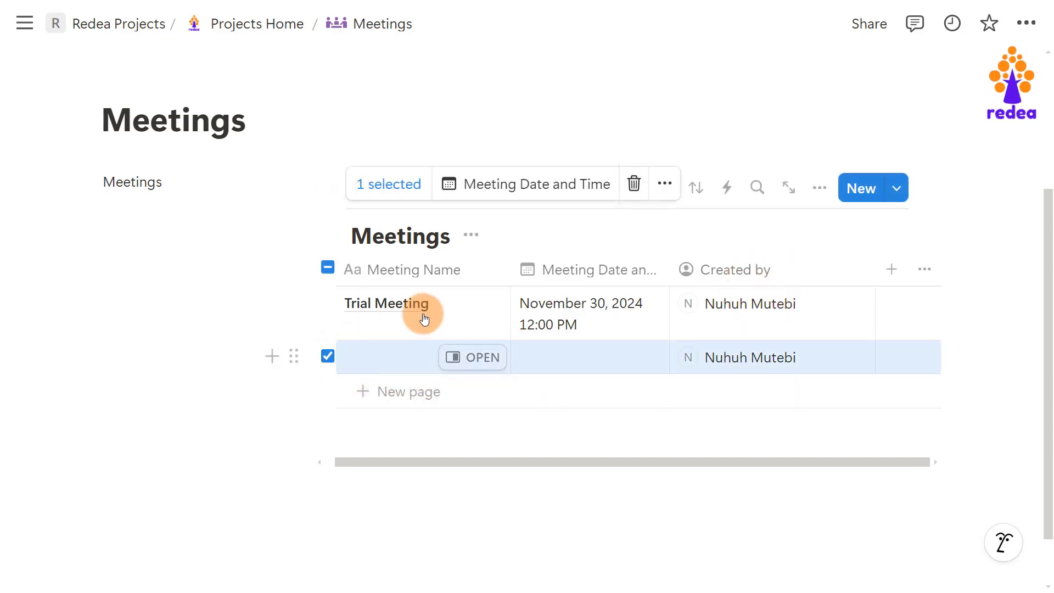
click(634, 186)
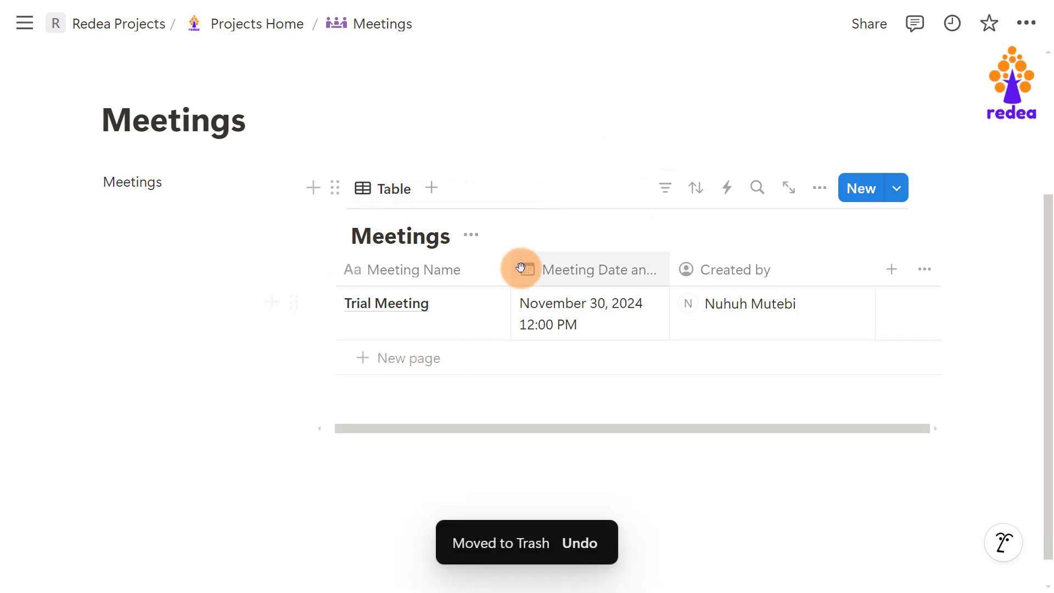
Step: Narrow the Created by column and add a property named "Type" of the Select type
drag(875, 269, 805, 275)
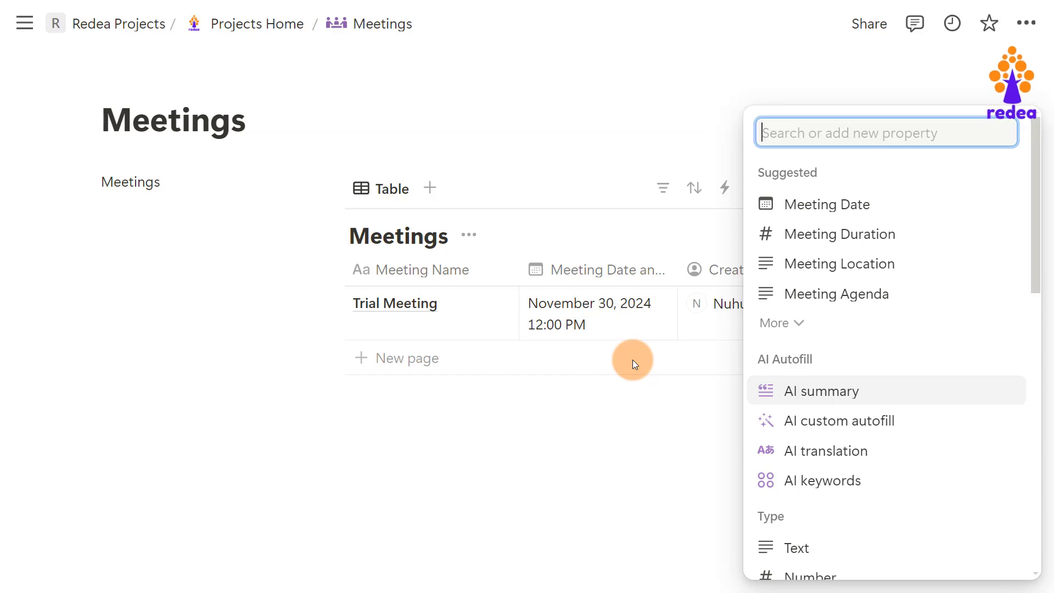
text(Type)
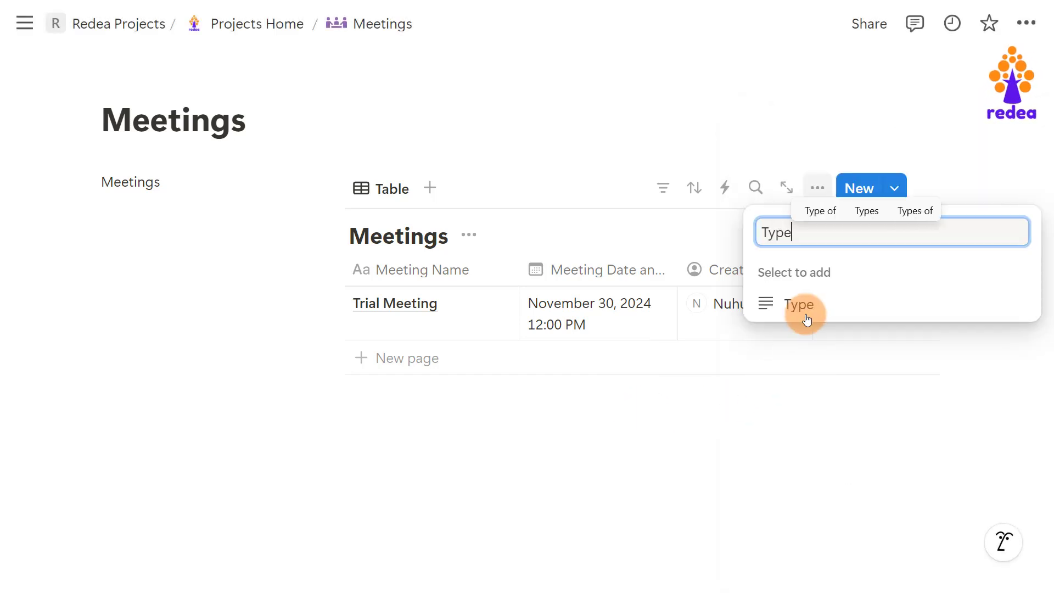
click(795, 304)
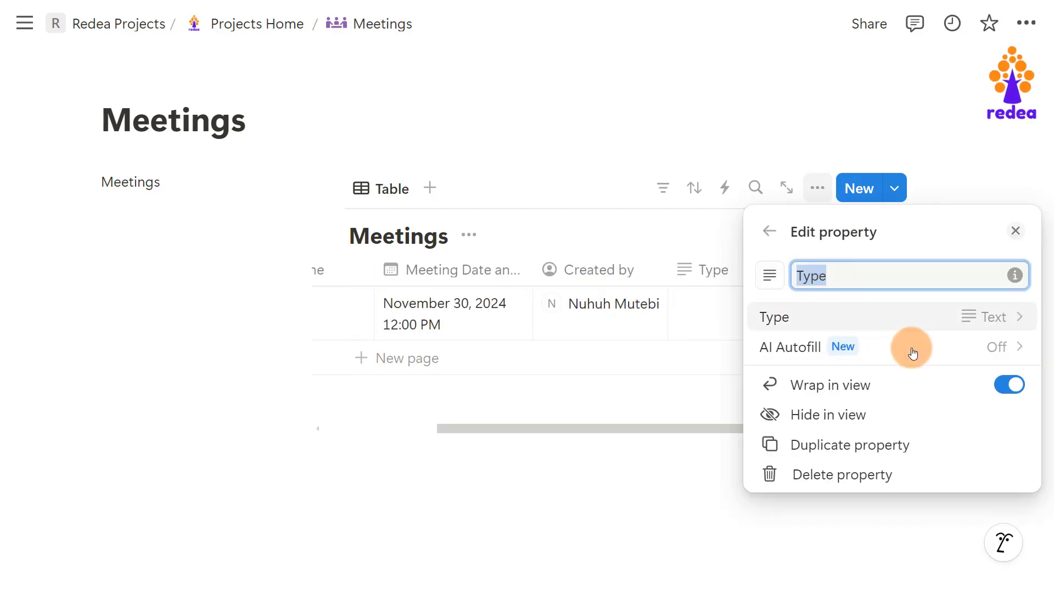
click(1011, 318)
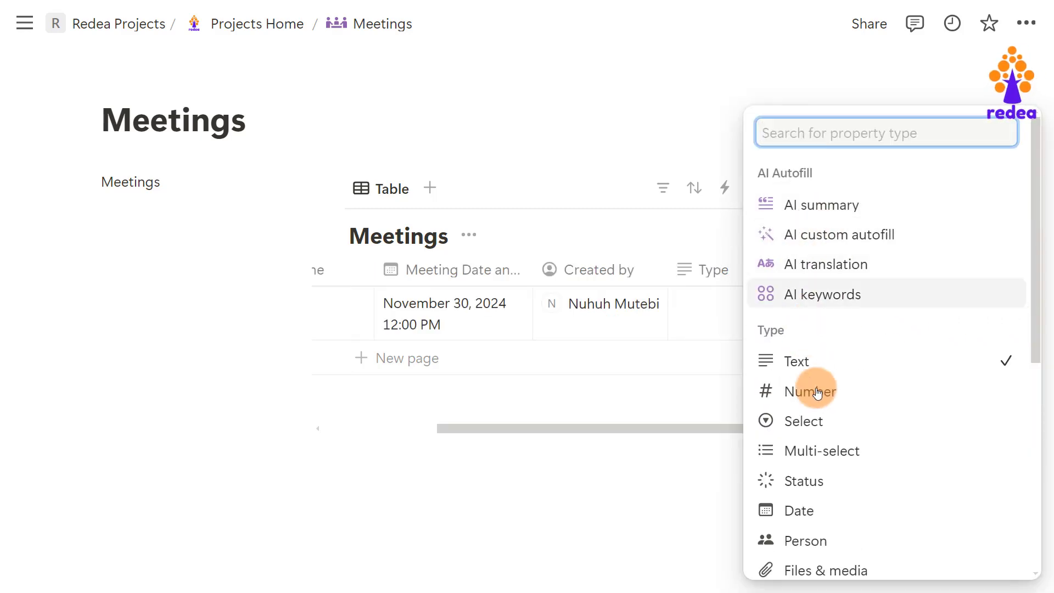
click(805, 420)
click(667, 401)
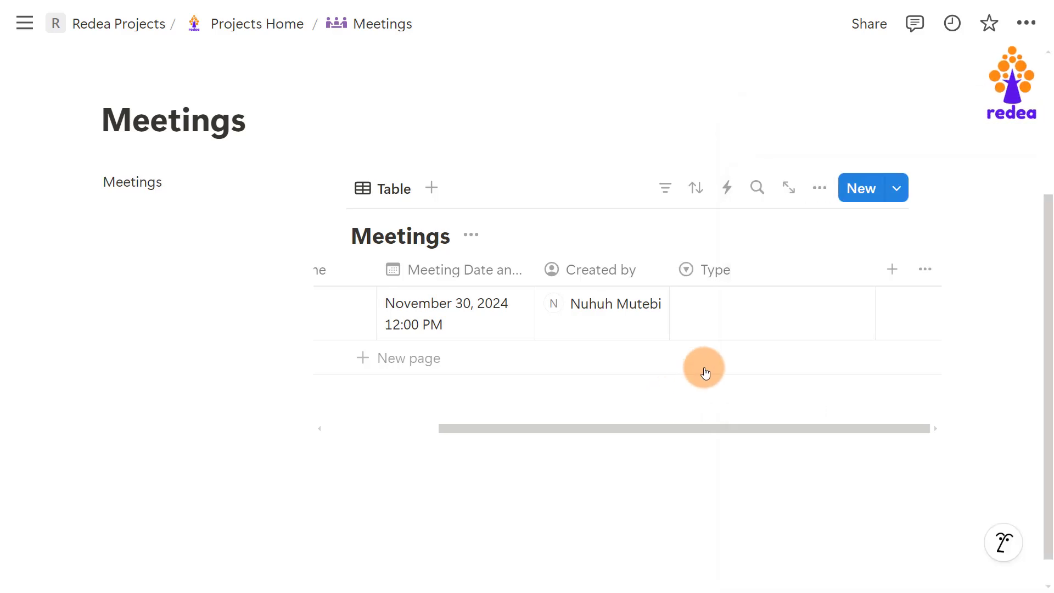
Step: Edit the Type property and add the option "Team Meetings"
click(730, 270)
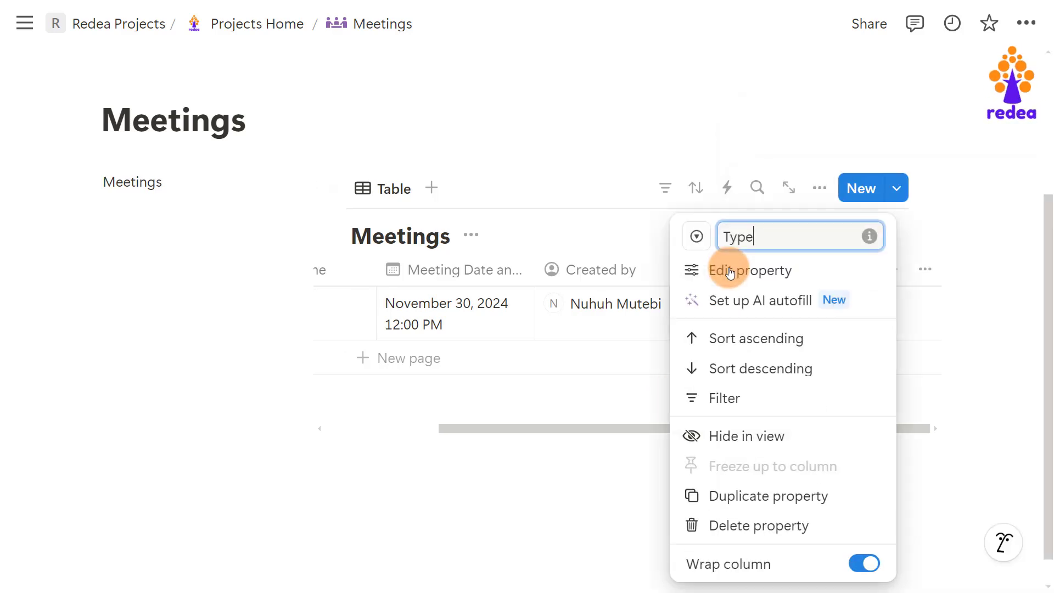
click(730, 271)
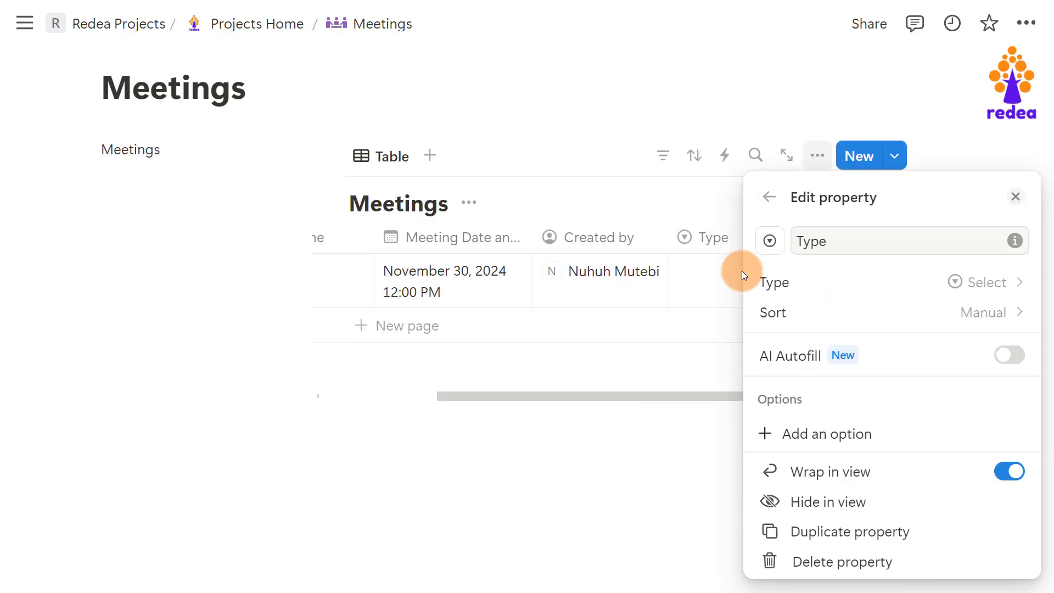
click(843, 435)
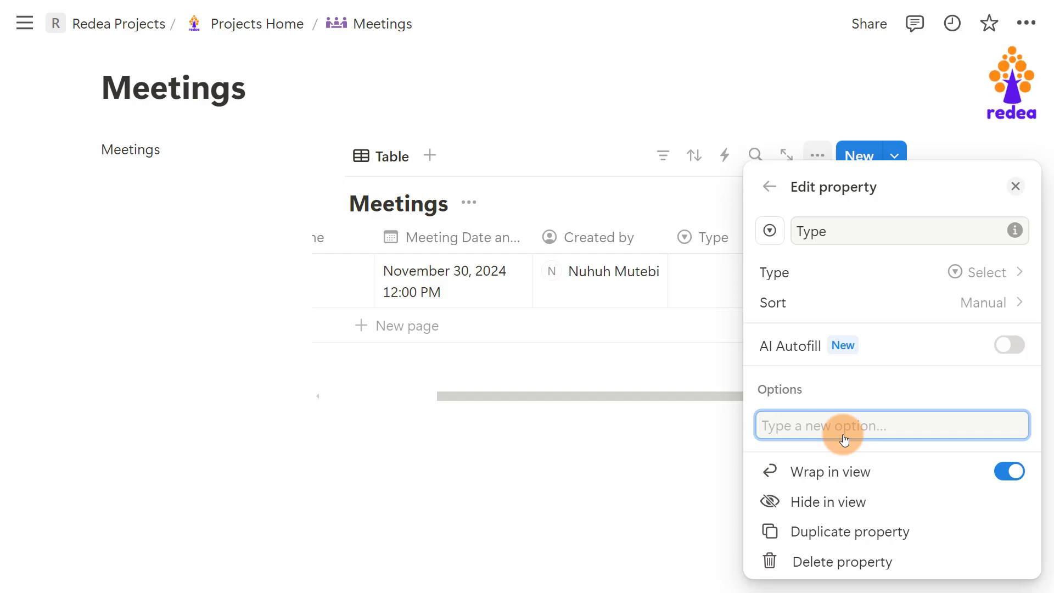
text(Tea)
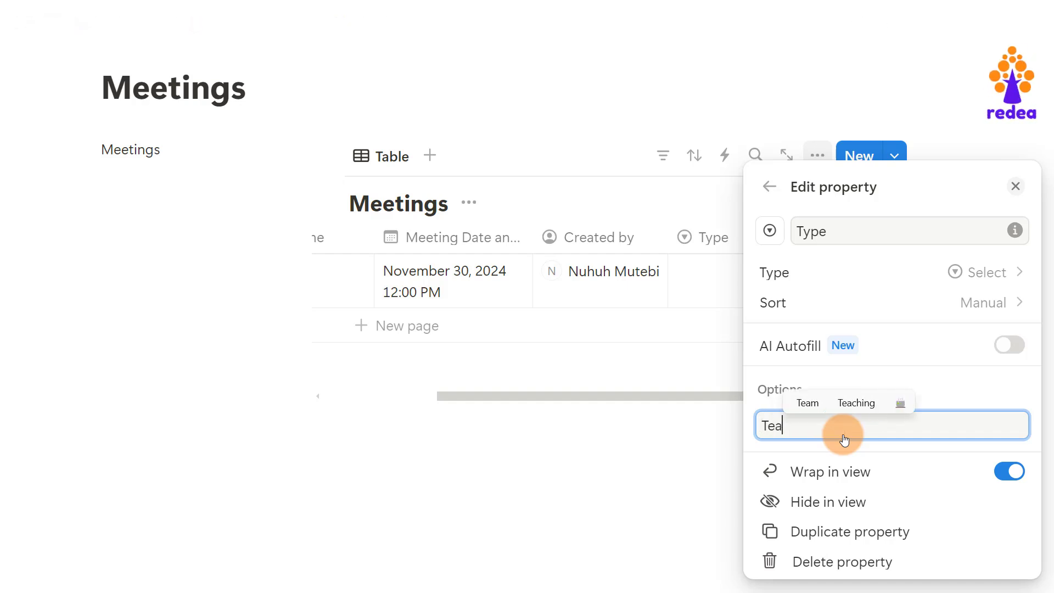
text(m M)
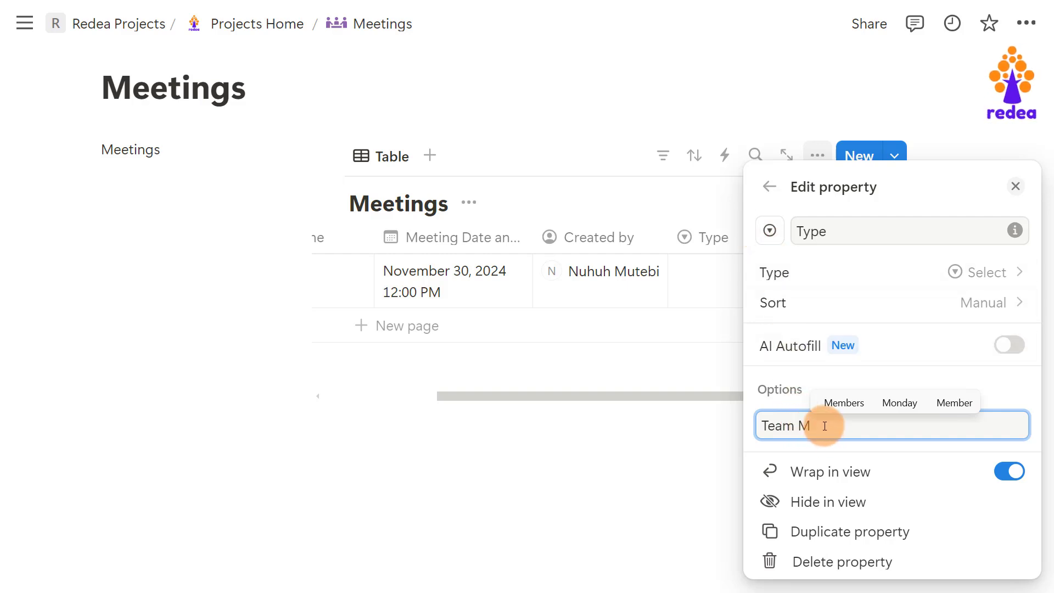
drag(824, 426, 757, 427)
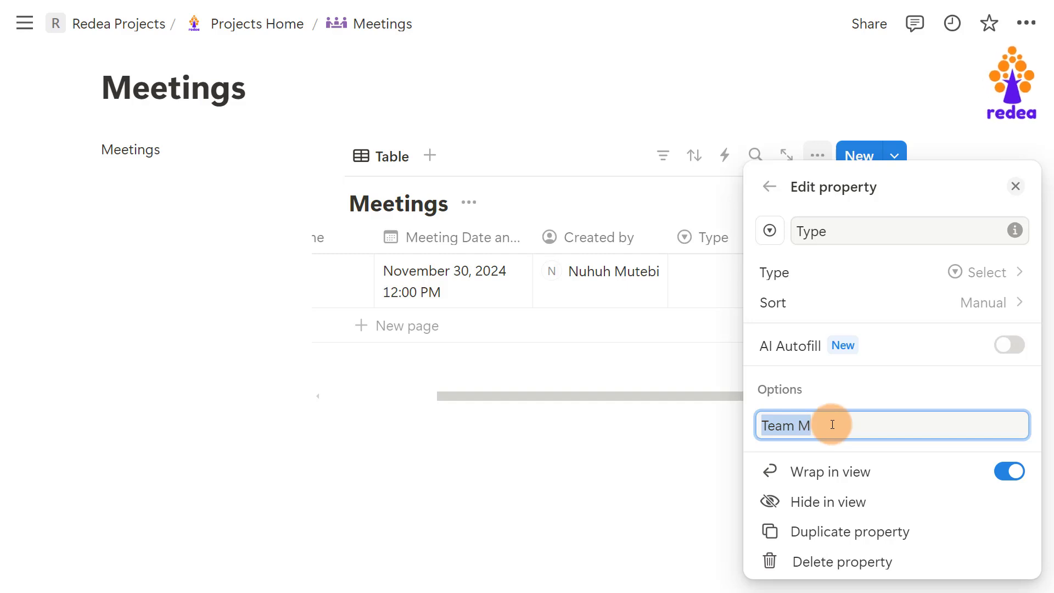
click(832, 424)
text(eetings)
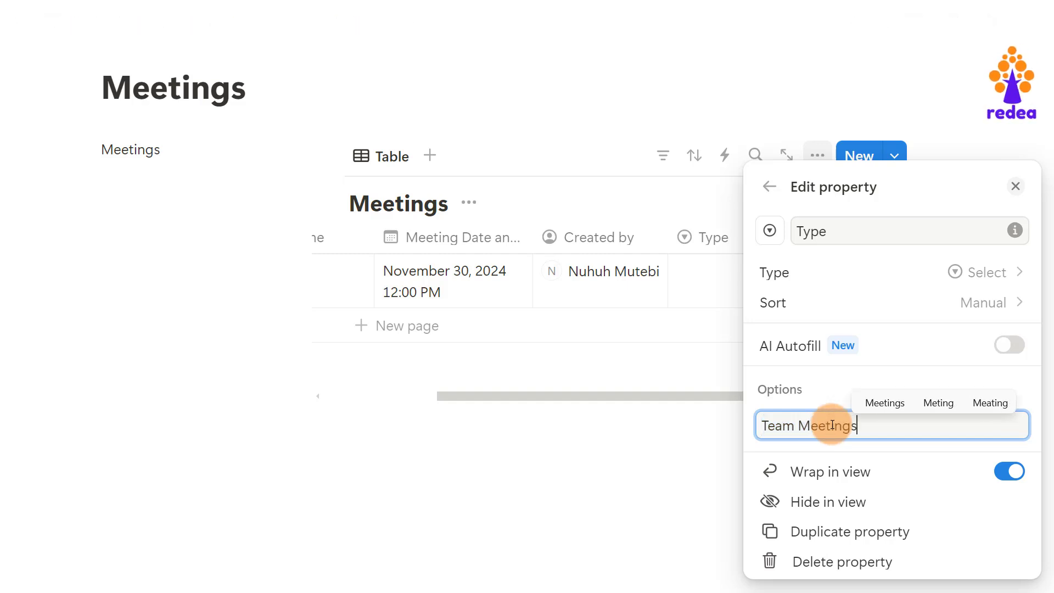
key(Return)
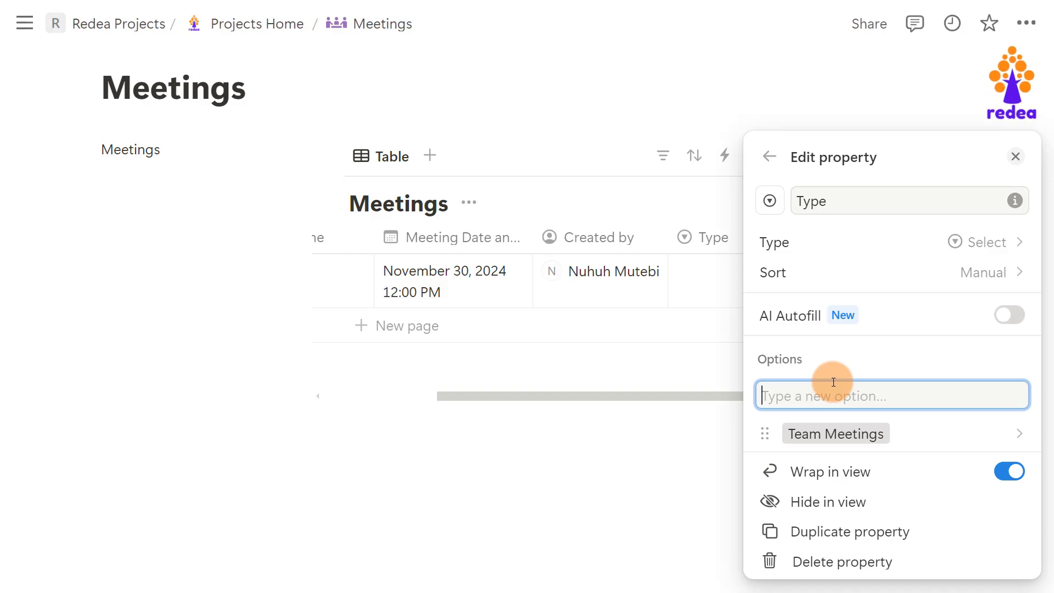
Step: Add the options "Daily Standups" and "Stakeholder Meetings" to the Type property
text(Daily)
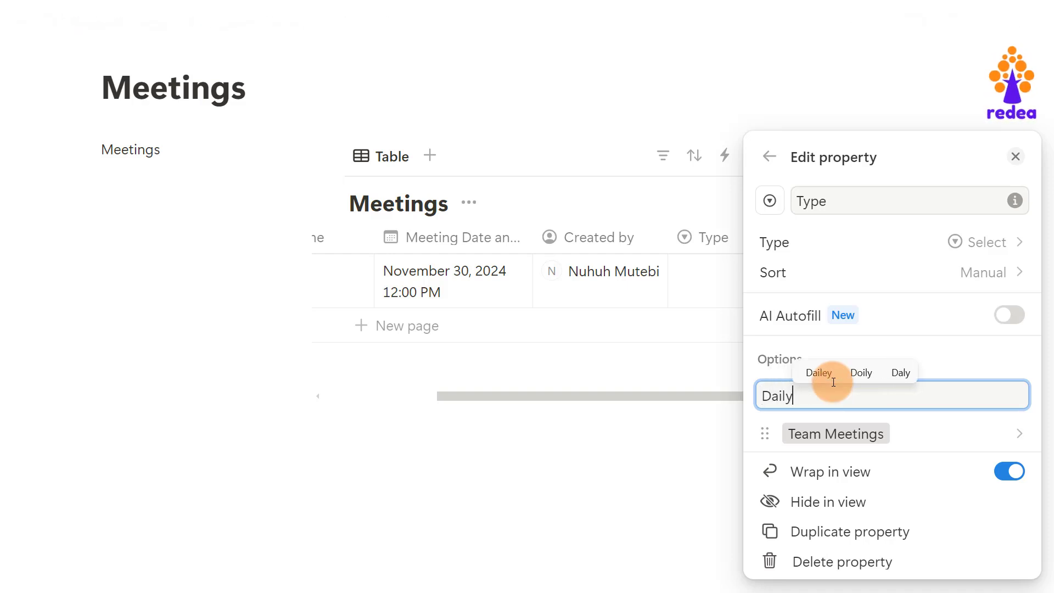
text( Standups)
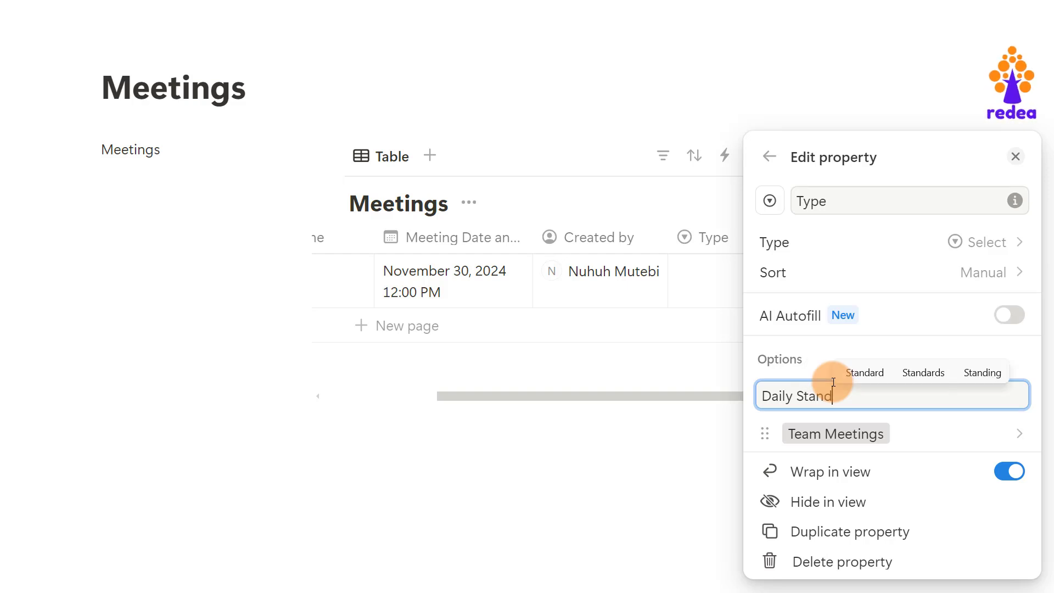
key(Return)
text(St)
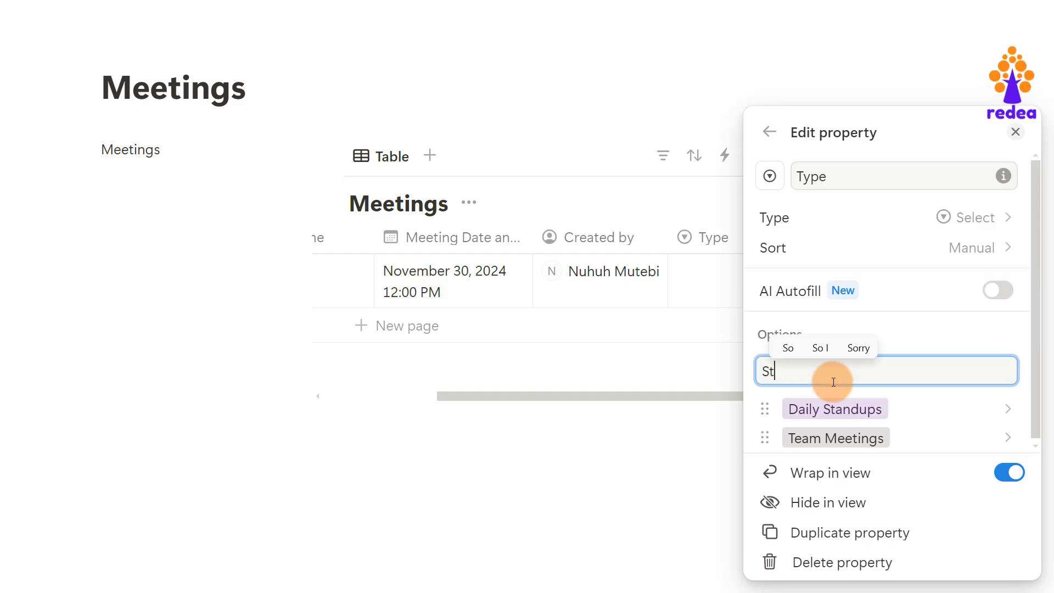
text(akeholder Meetings)
key(Return)
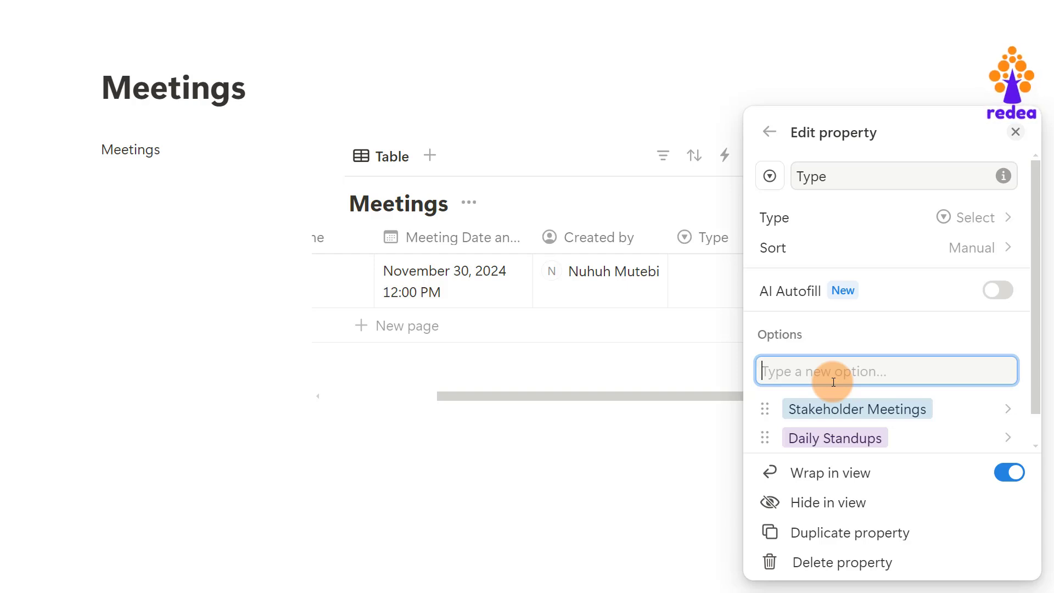
Step: Add the options "Training and workshops" and "Others" to the Type property
text(Training and workshops)
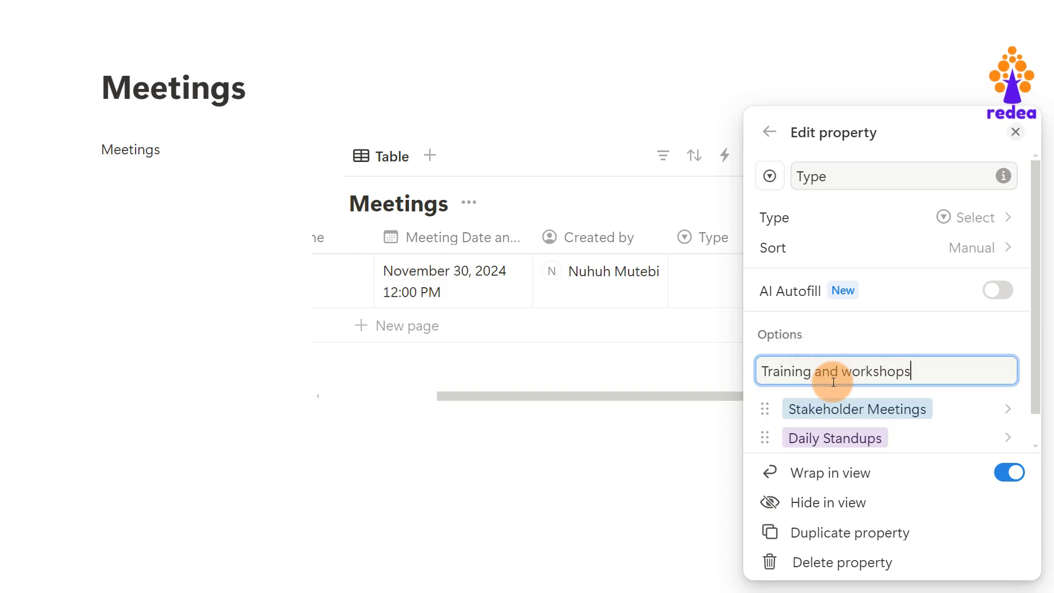
key(Return)
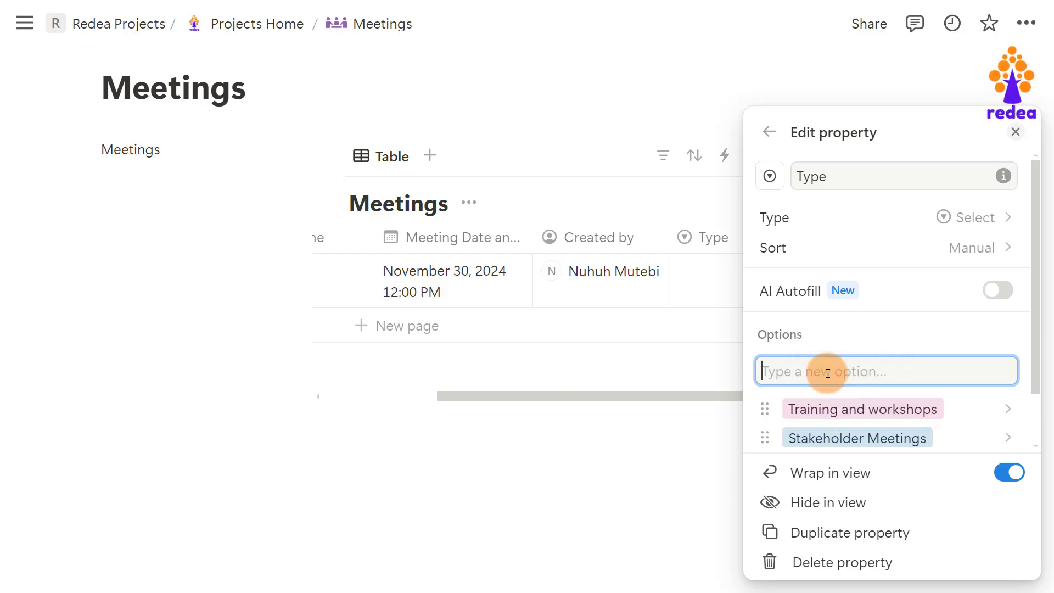
text(Othes)
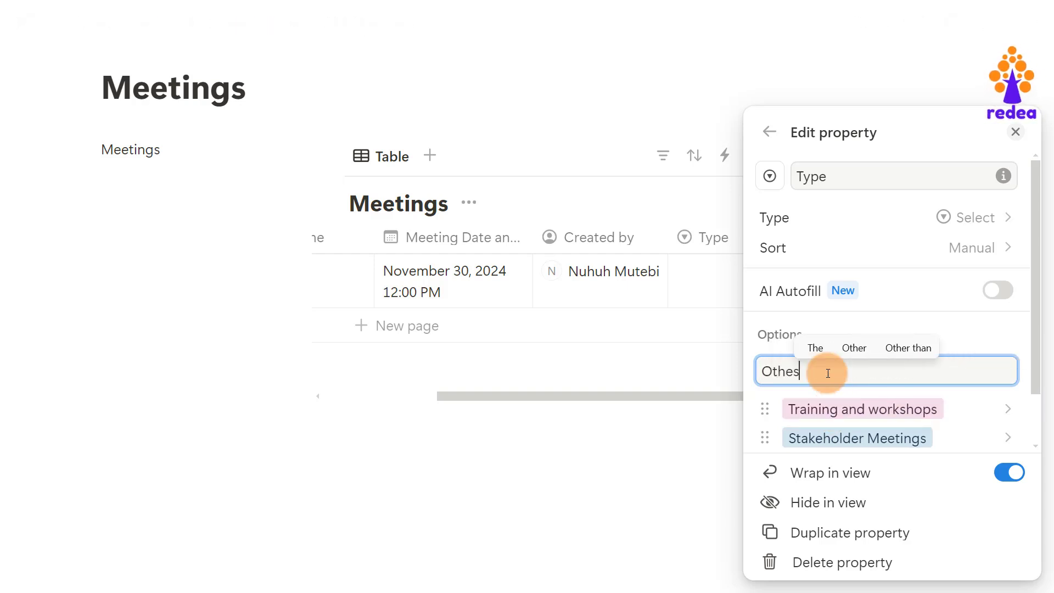
key(BackSpace)
text(rs)
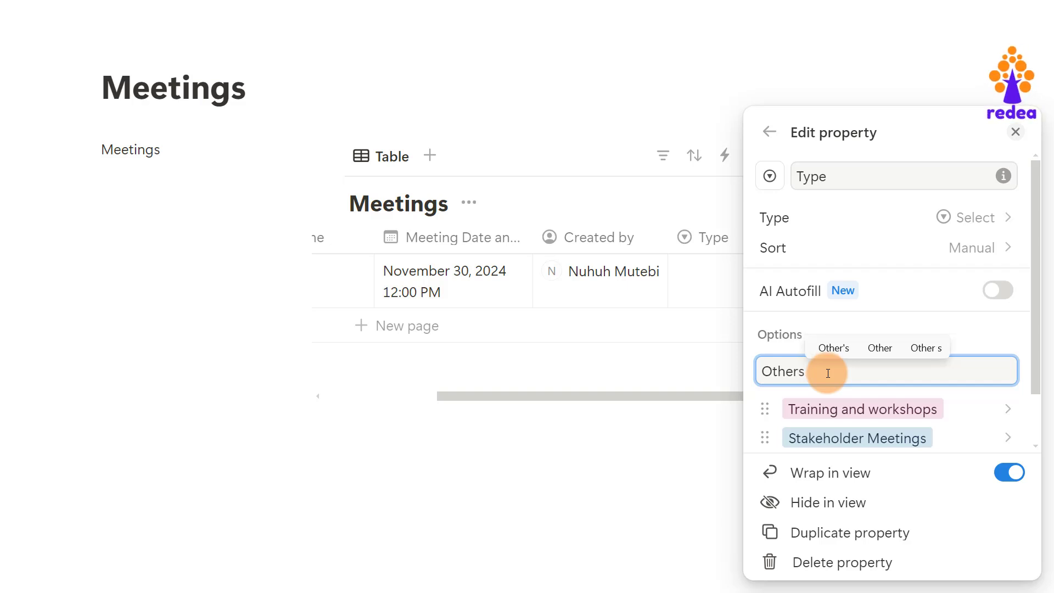
key(Return)
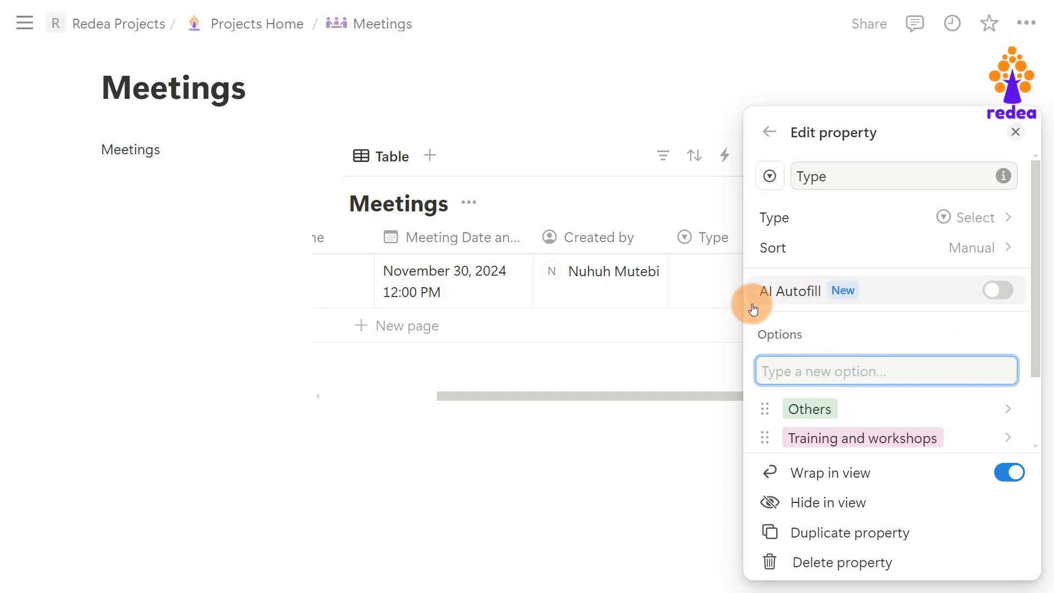
Step: Try Team Meetings and then Daily Standups as the Type of the Trial Meeting entry
click(701, 273)
click(722, 277)
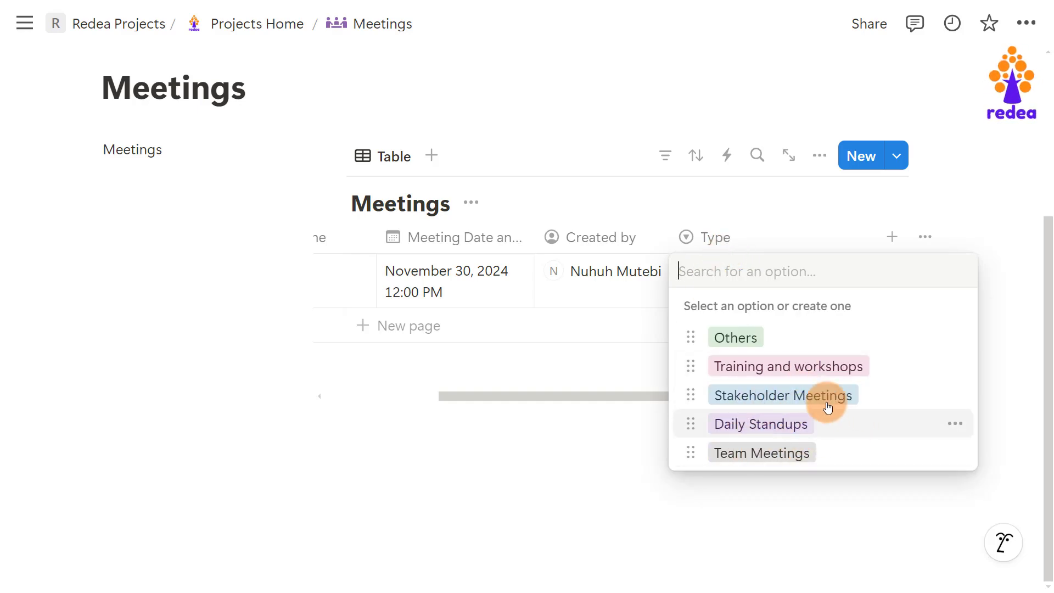
click(792, 455)
click(795, 284)
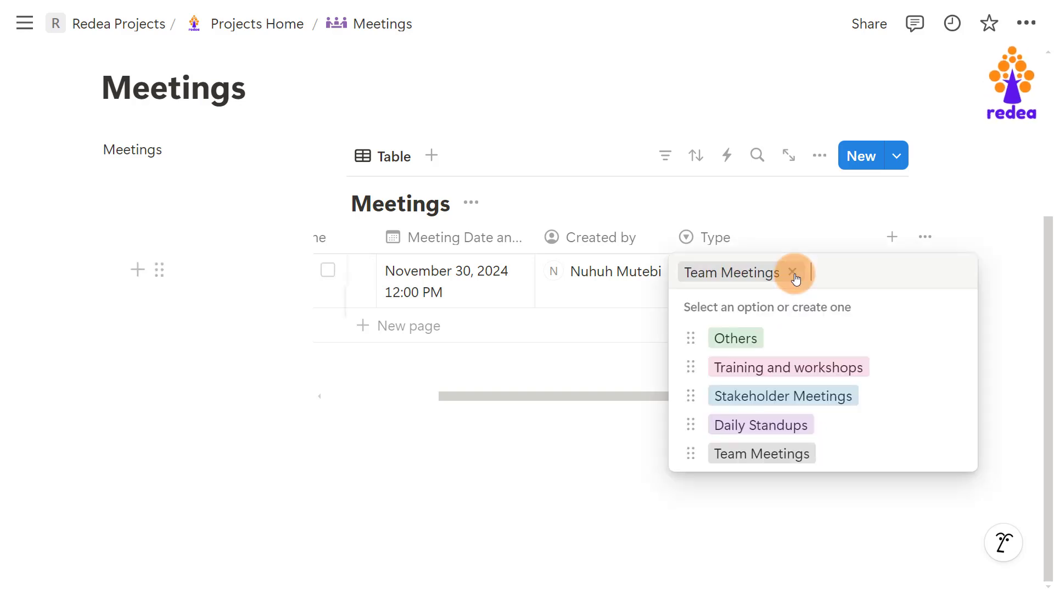
click(781, 424)
click(783, 289)
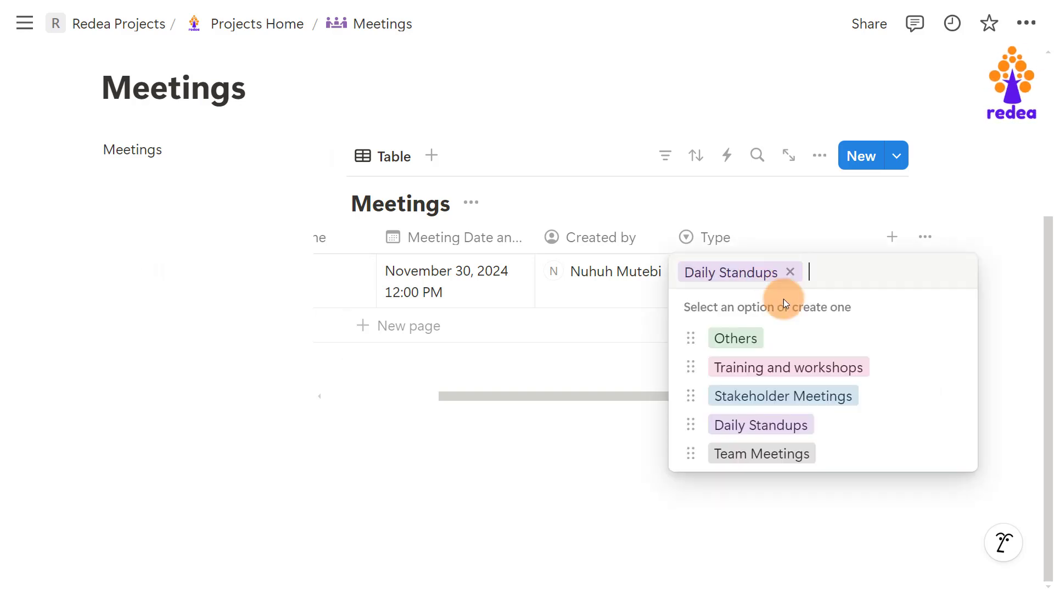
Step: Change the Team Meetings option's color to orange and assign it as the Trial Meeting's Type
click(948, 459)
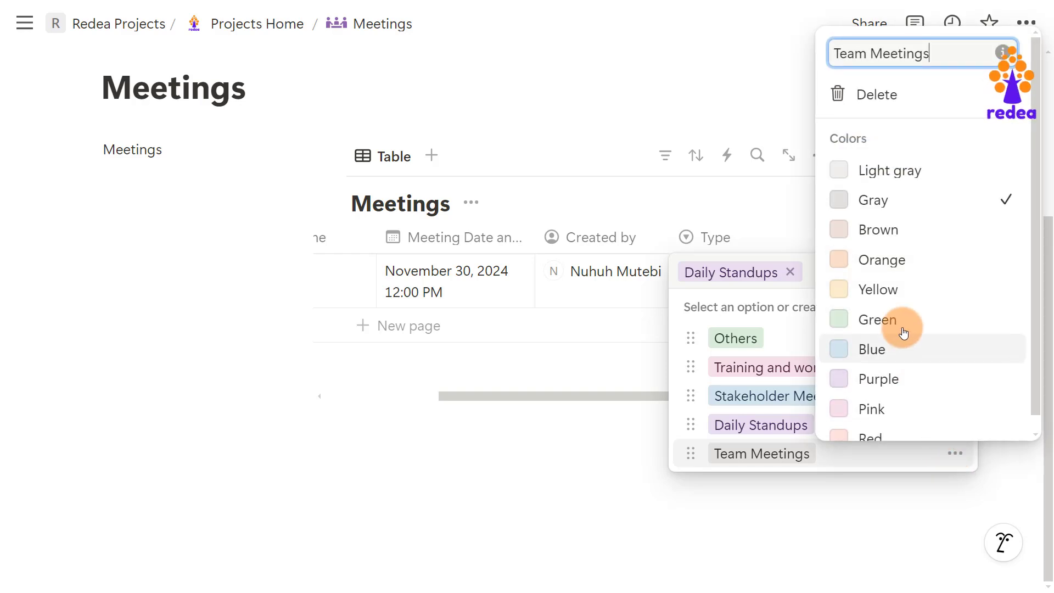
click(885, 270)
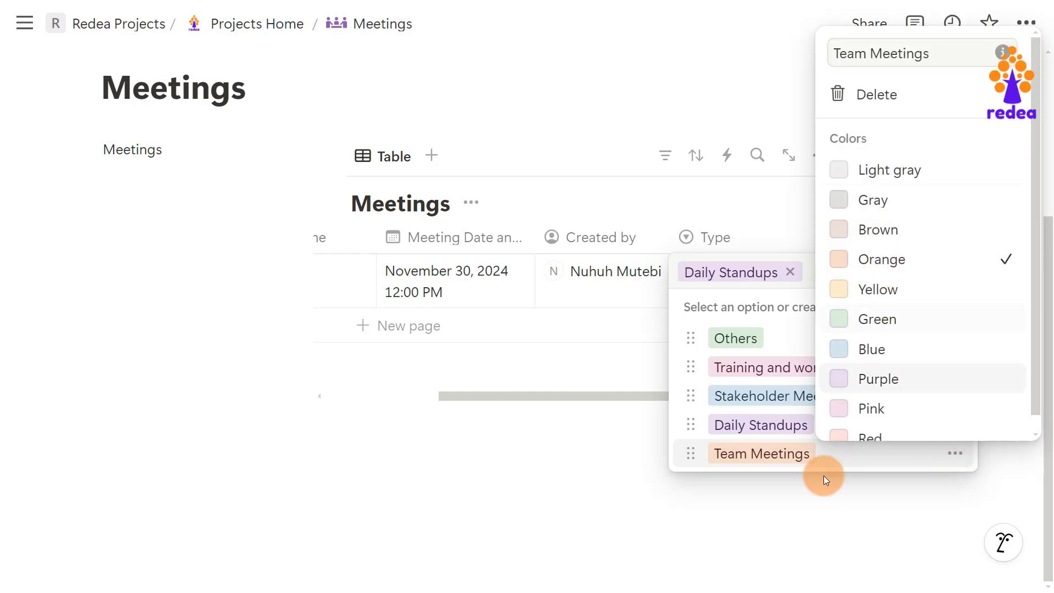
click(725, 496)
click(793, 454)
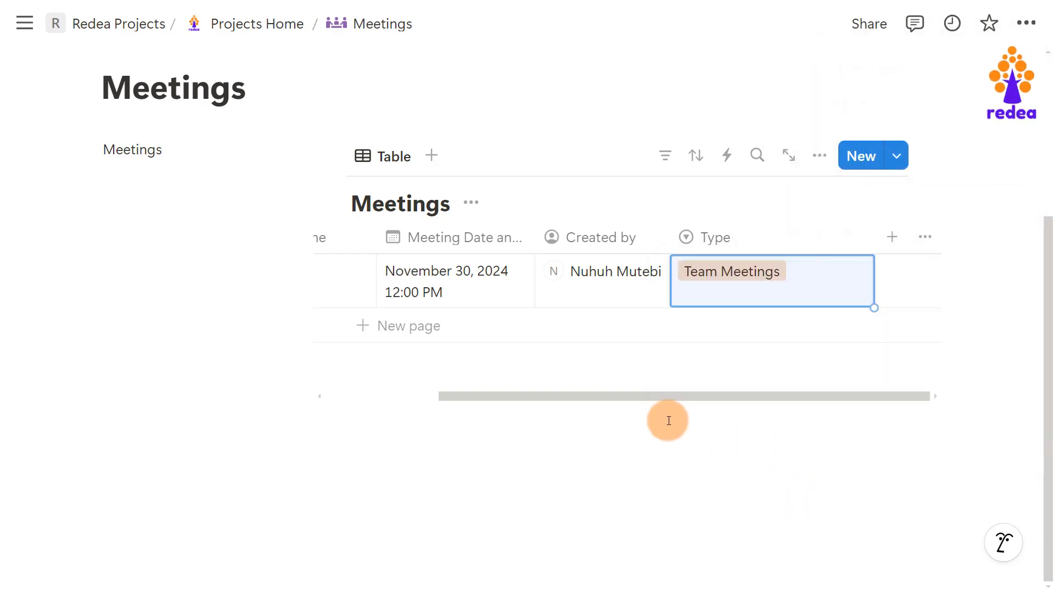
Step: Narrow the Type column of the Meetings table so it closely fits the Team Meetings tag
drag(874, 228, 815, 228)
click(634, 397)
drag(635, 401, 847, 378)
drag(607, 396, 751, 398)
click(1027, 328)
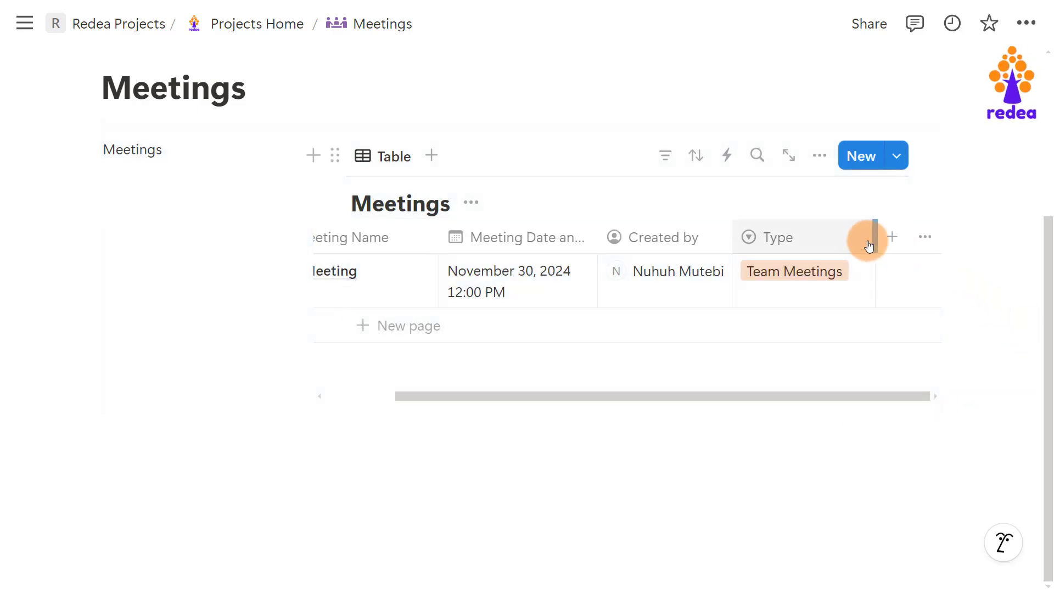
drag(874, 235, 859, 239)
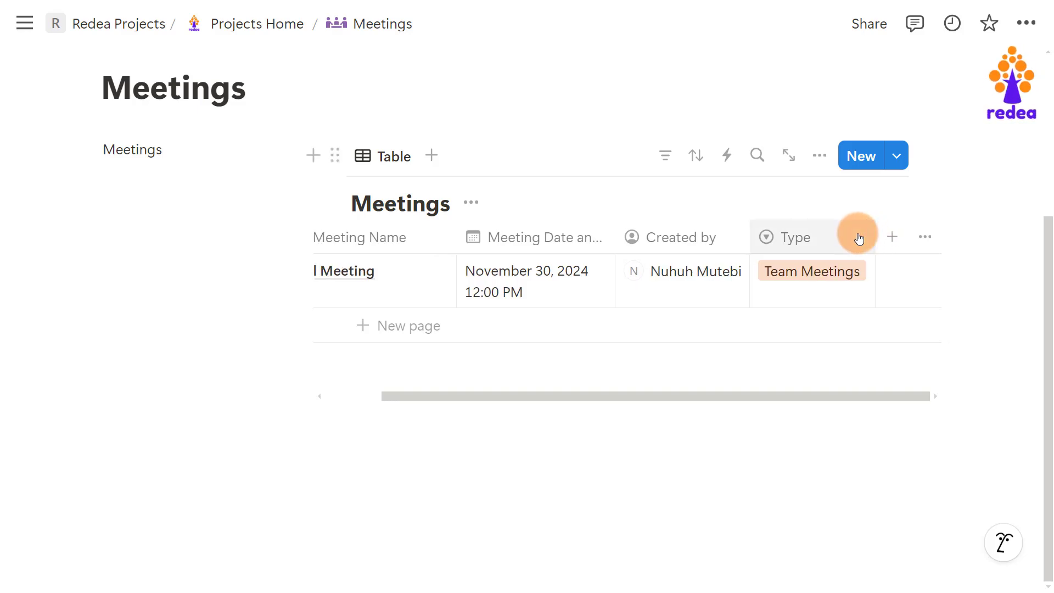
Step: Add a property named "Attendees" after the Type column in the Meetings database
click(890, 237)
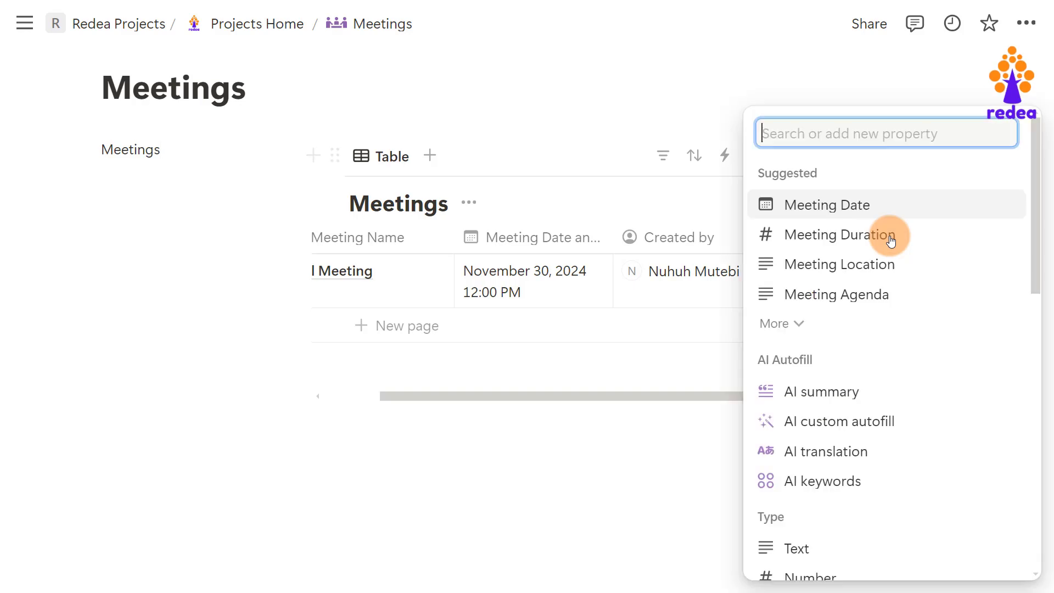
text(Attendees)
click(815, 271)
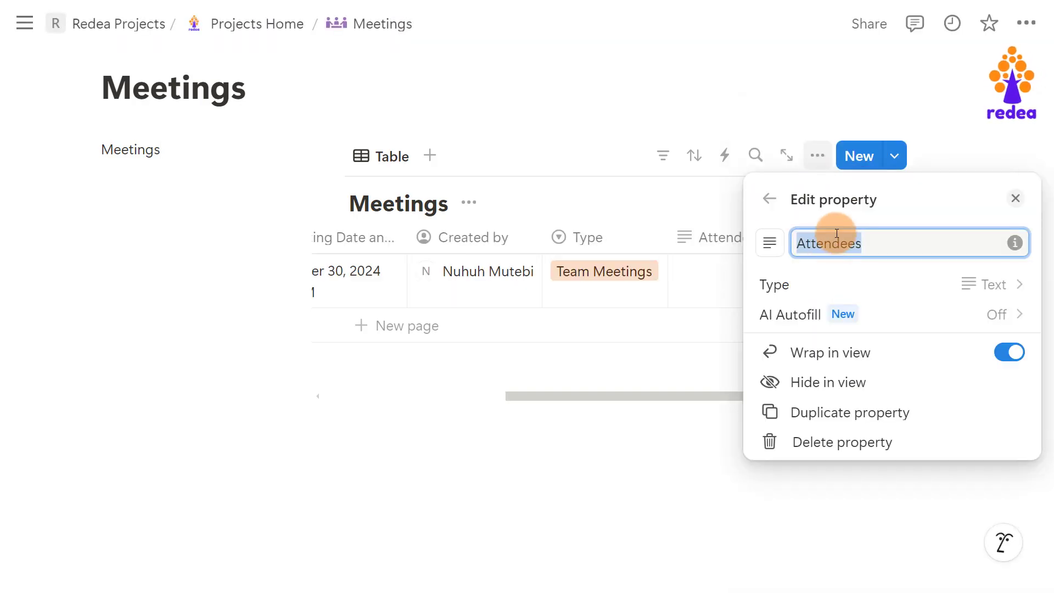
Step: Change the Attendees property's type from Text to Person
click(991, 284)
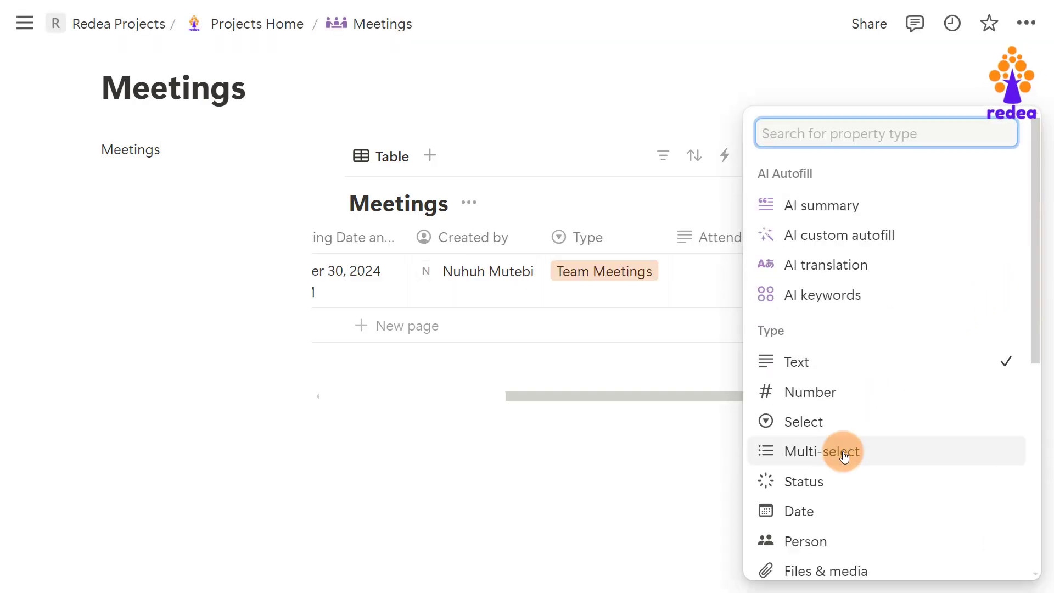
scroll(844, 456, down, 1)
scroll(835, 447, up, 1)
scroll(842, 454, down, 3)
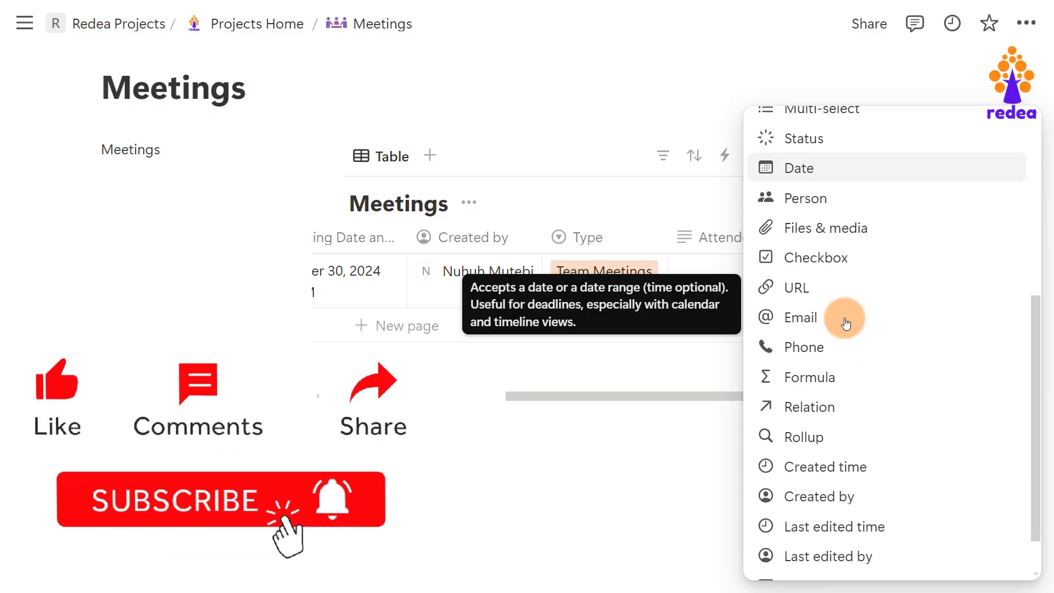
scroll(851, 318, down, 1)
scroll(818, 318, up, 3)
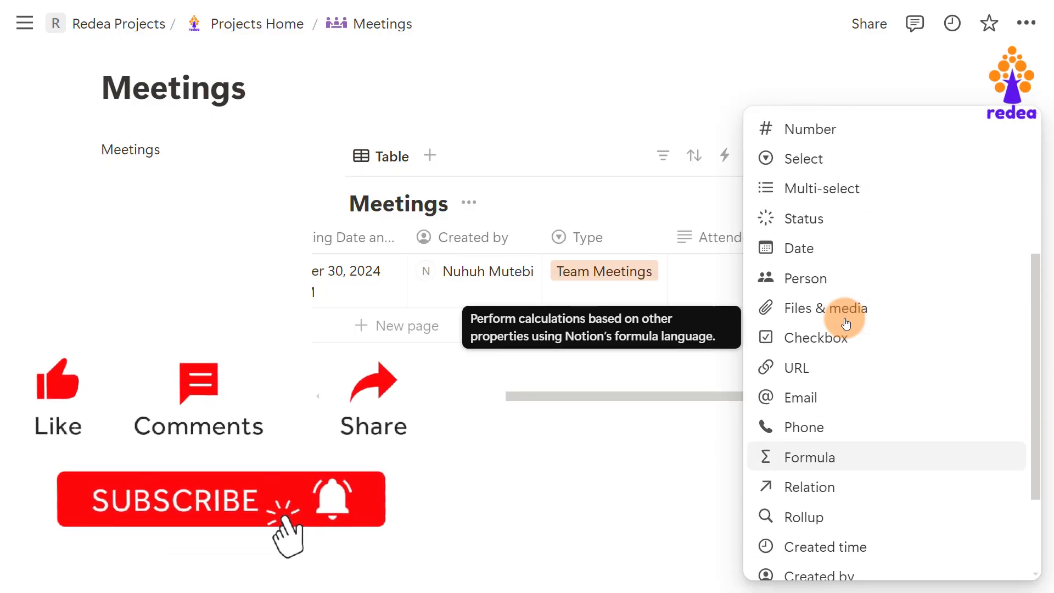
click(777, 290)
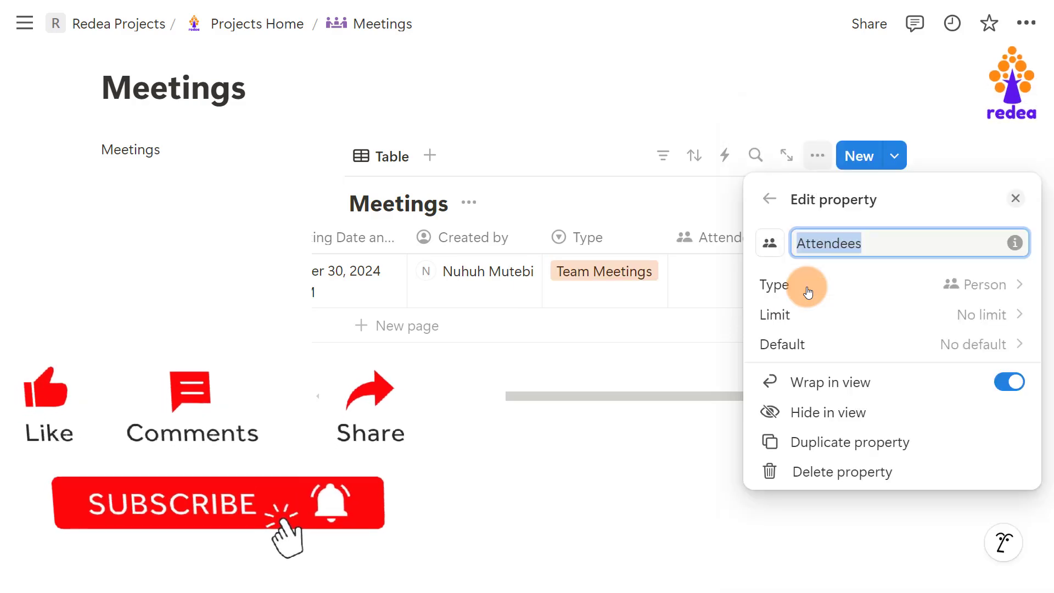
Step: Change the Attendees property's type to Multi-select and add a first attendee's name as an option
click(976, 285)
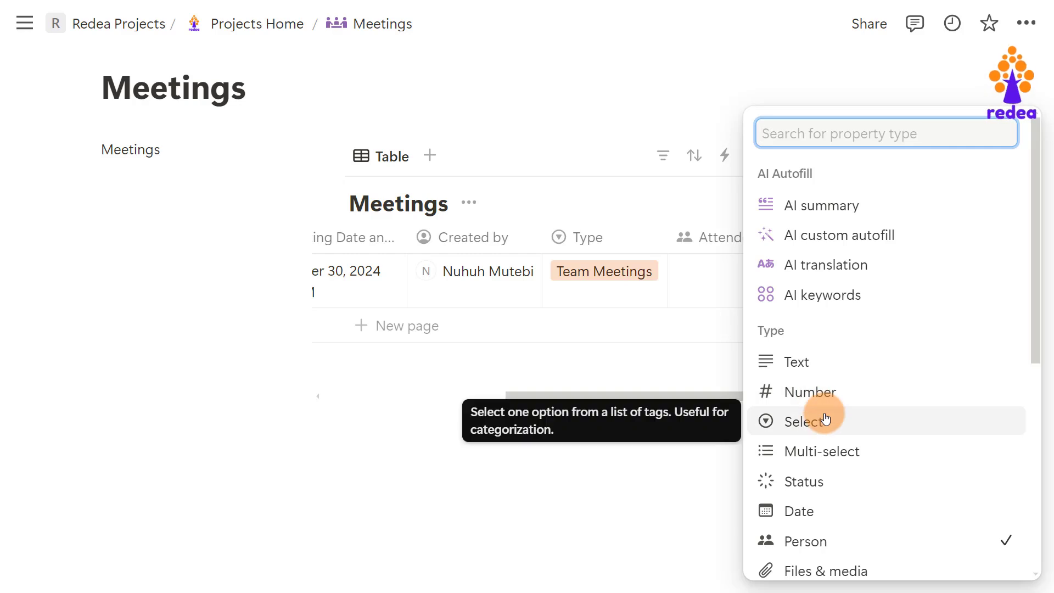
click(830, 451)
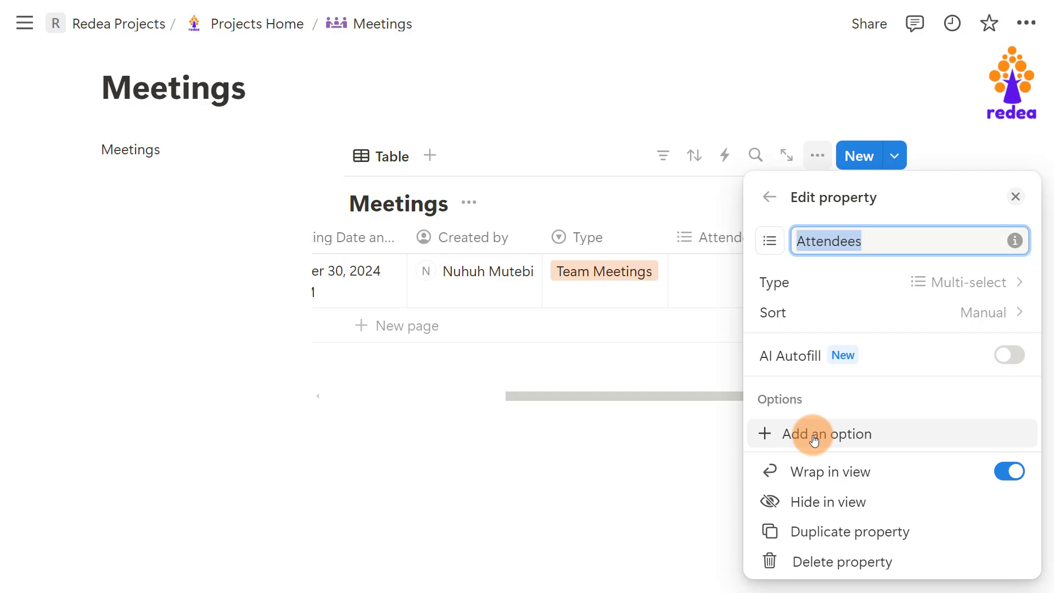
click(814, 440)
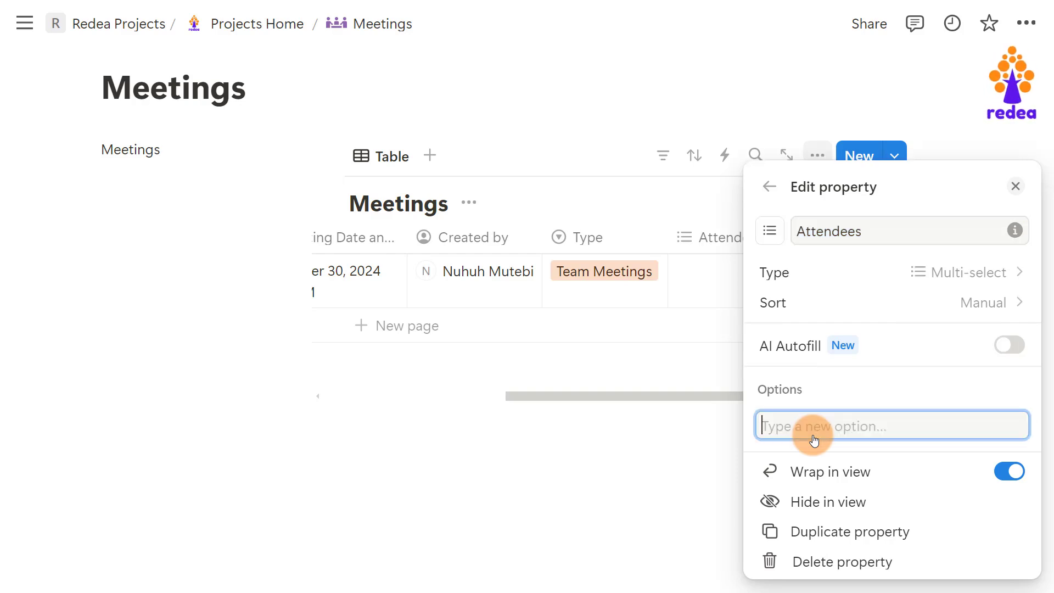
text(Nuhuh)
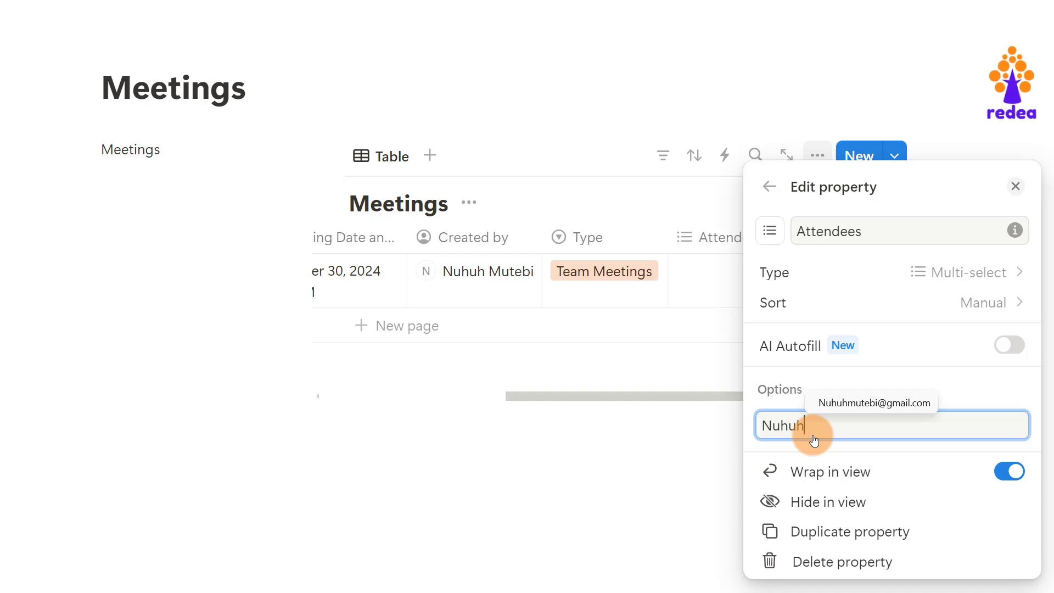
key(Return)
click(605, 442)
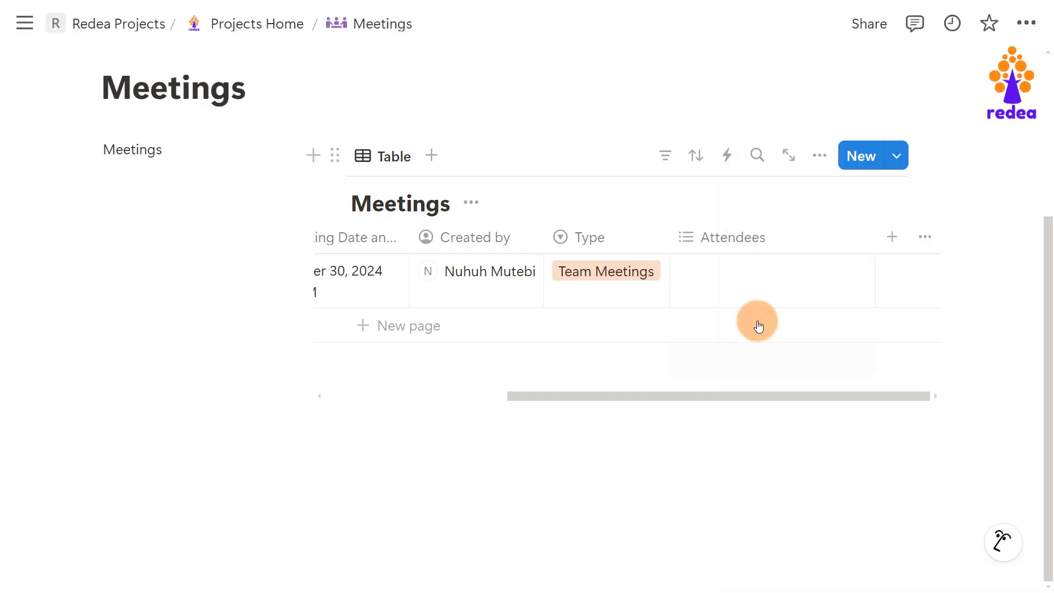
Step: Create two more attendee name options in the Trial Meeting's Attendees cell and assign both to it
click(756, 289)
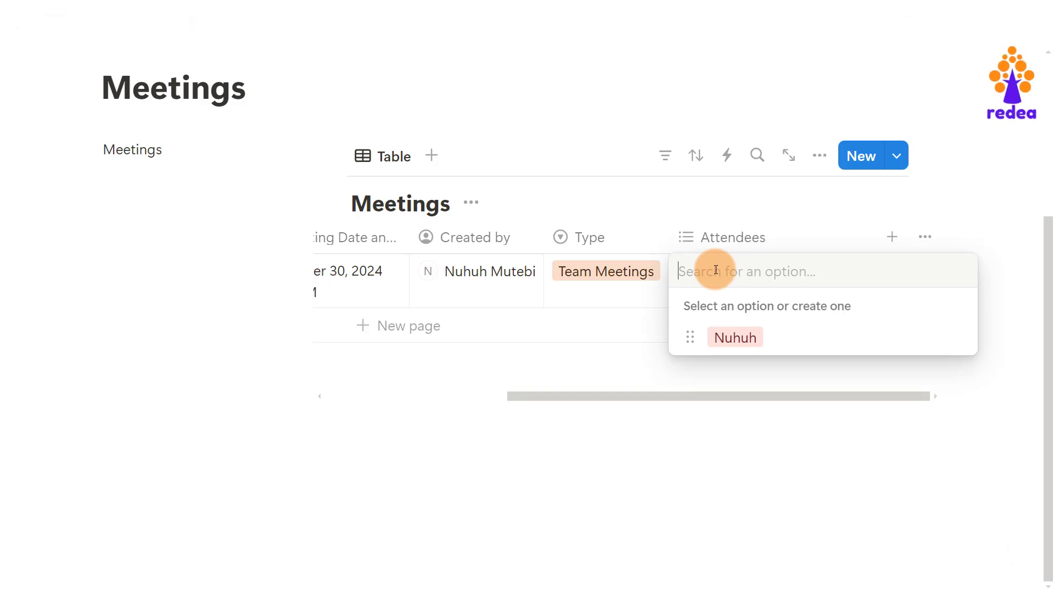
text(Michael)
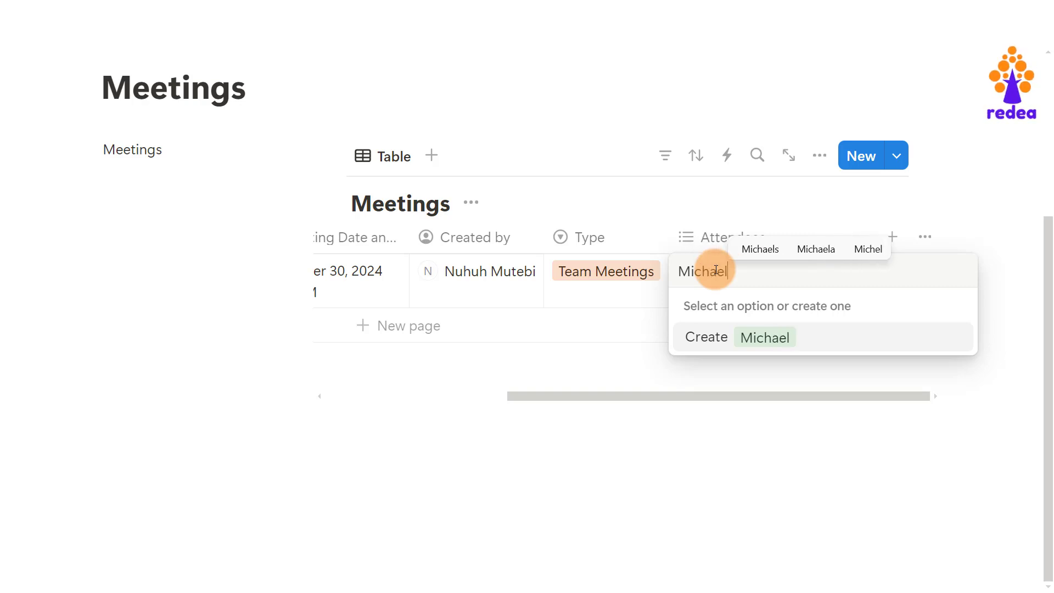
key(Return)
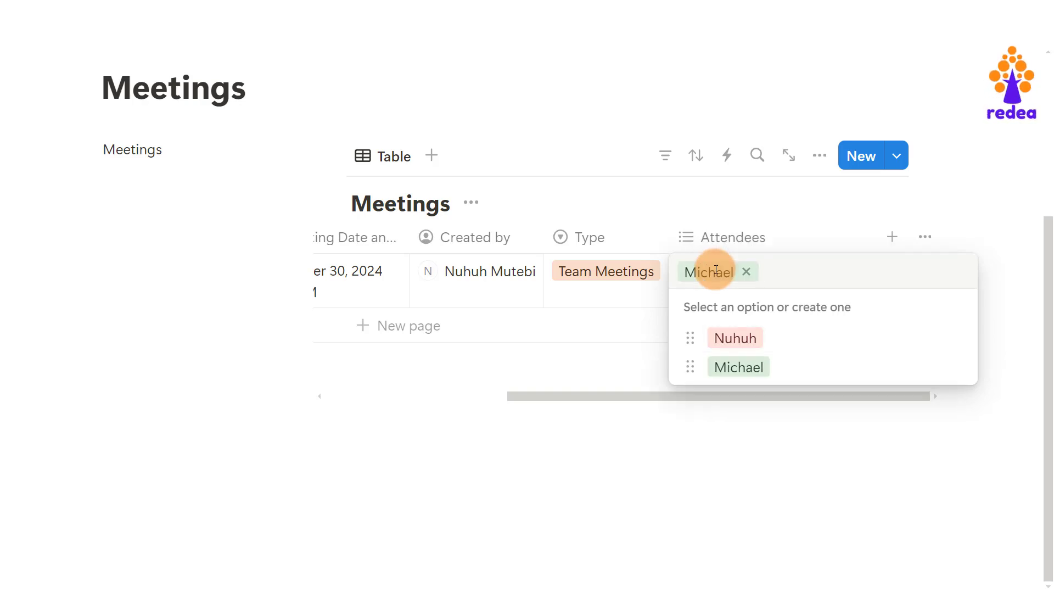
text(Claire)
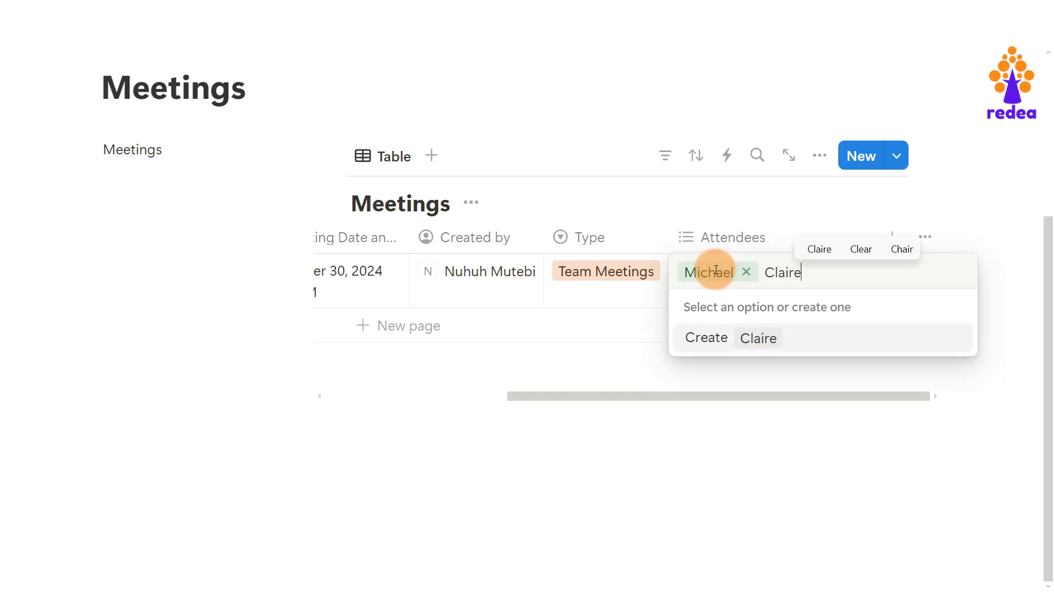
key(Return)
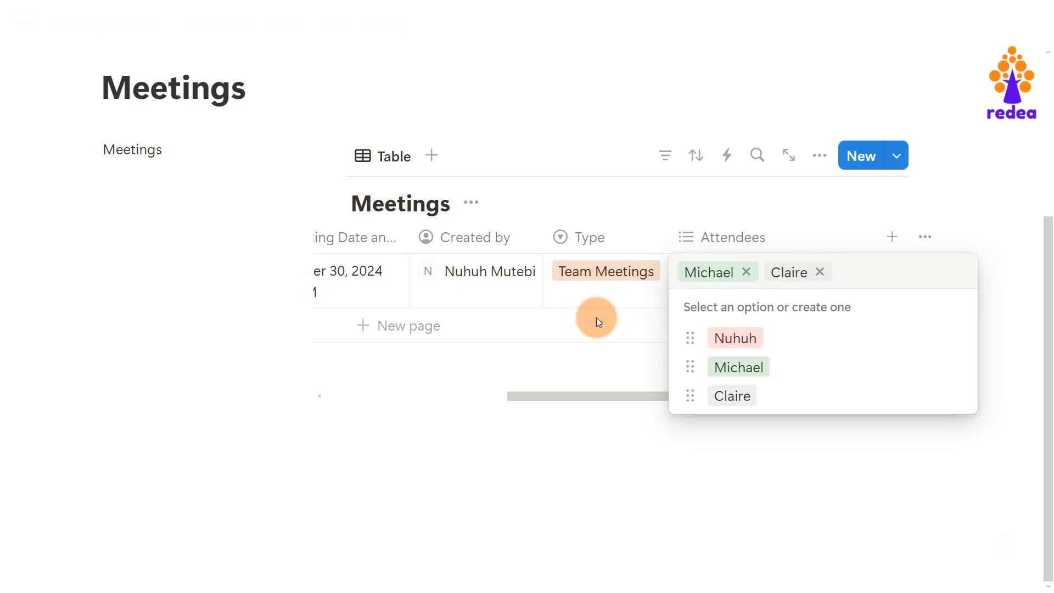
key(Escape)
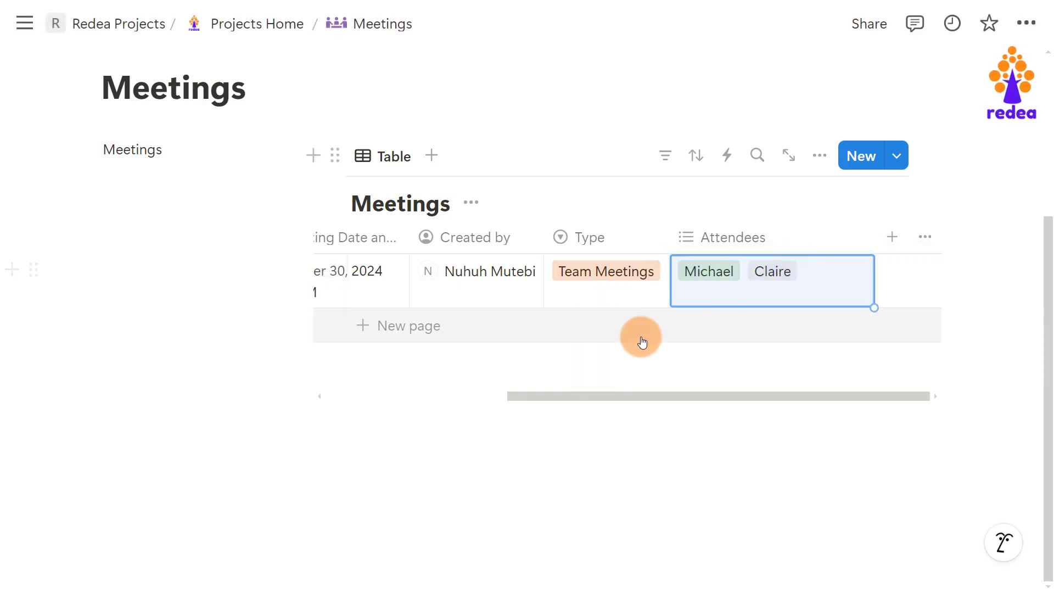
Step: Add an unnamed second row to the Meetings table and assign the same two attendees to it
click(391, 329)
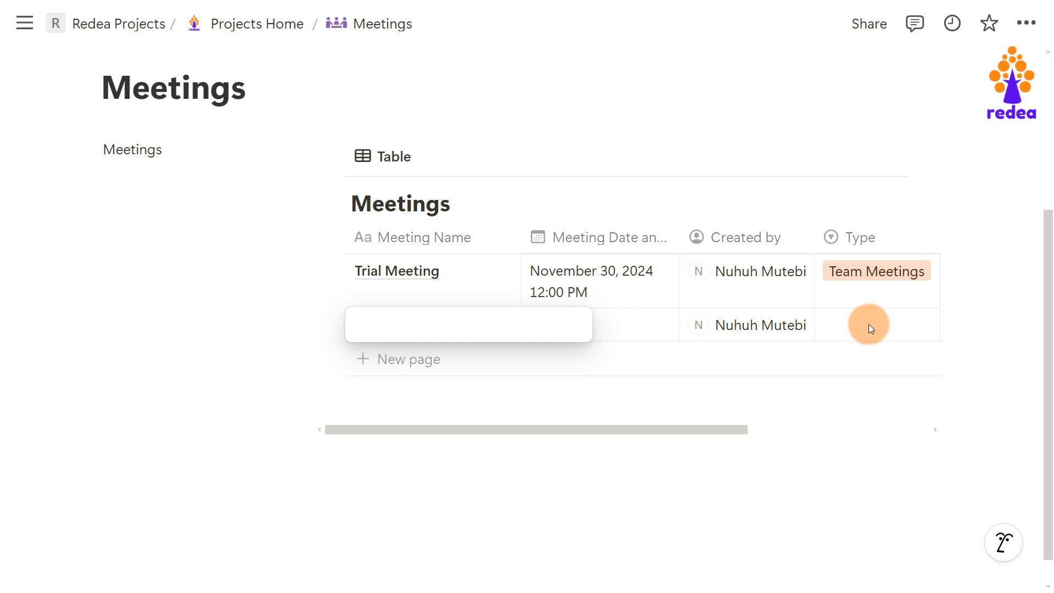
key(Escape)
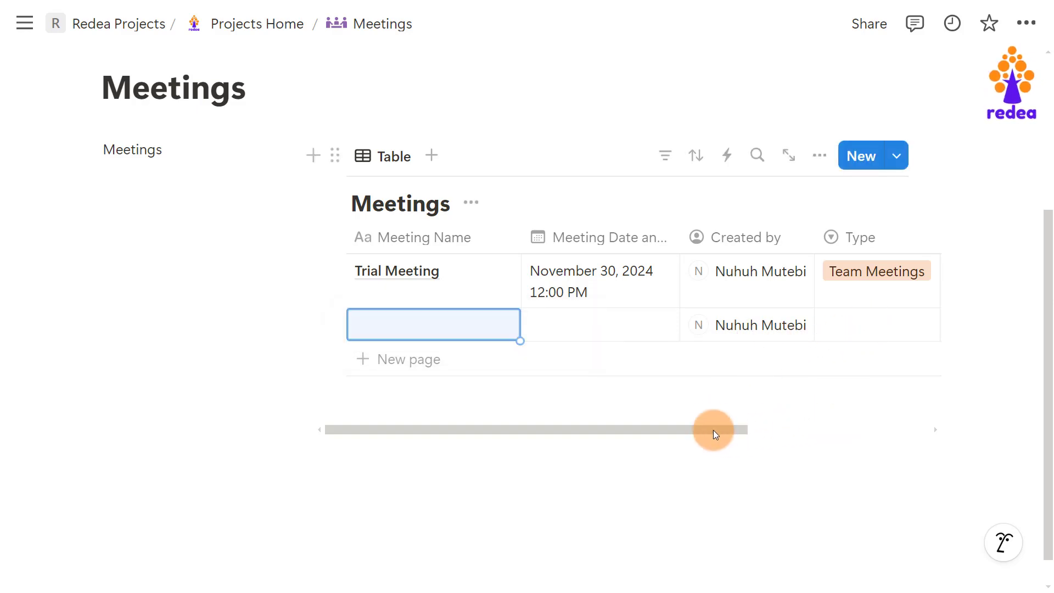
drag(739, 435, 885, 431)
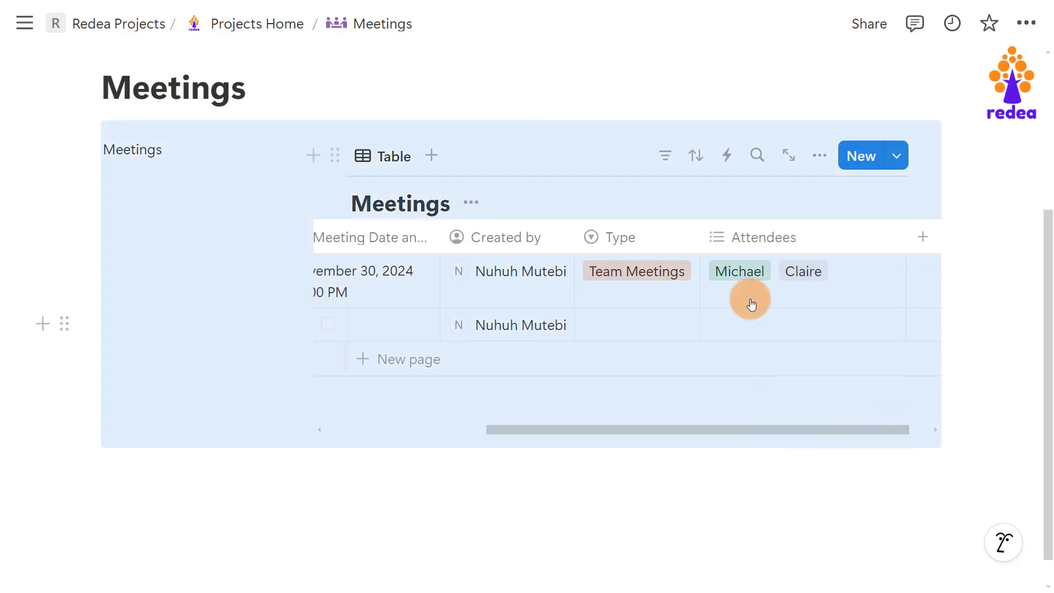
click(748, 328)
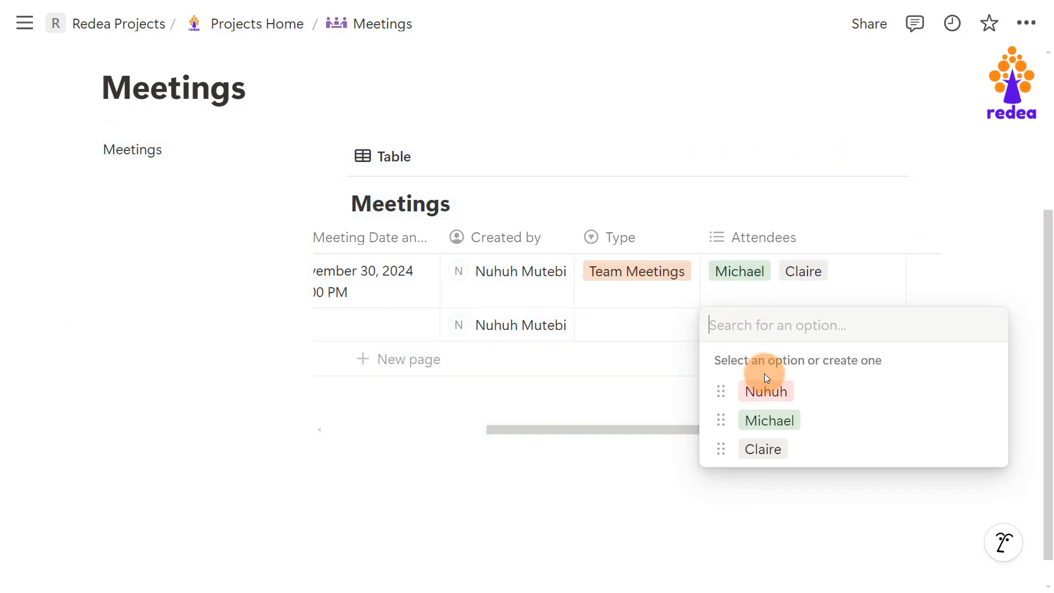
click(801, 420)
click(776, 447)
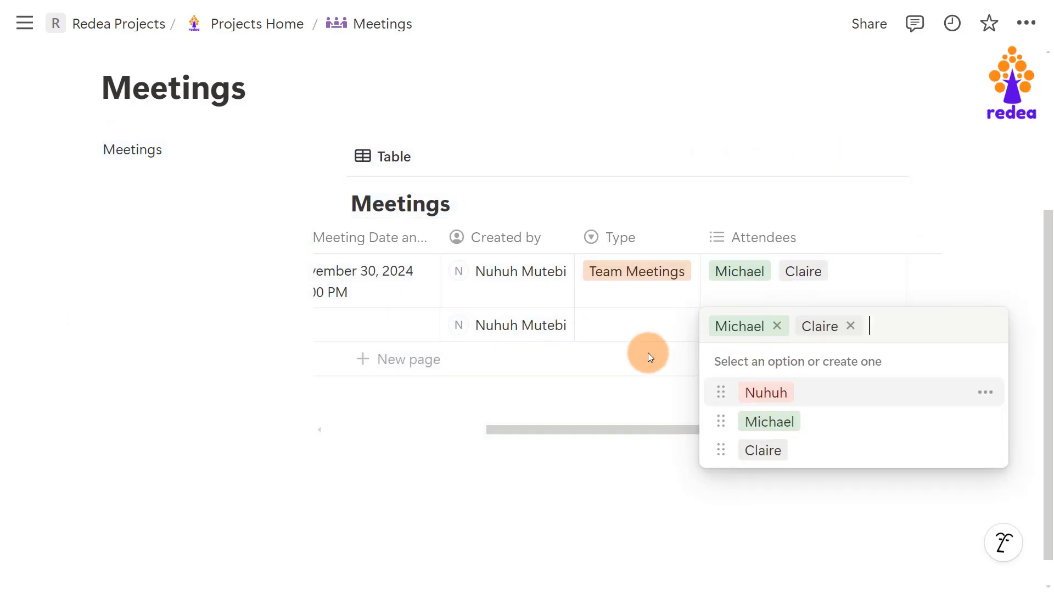
key(Escape)
Step: Add the remaining attendee option to the Trial Meeting's Attendees
click(839, 274)
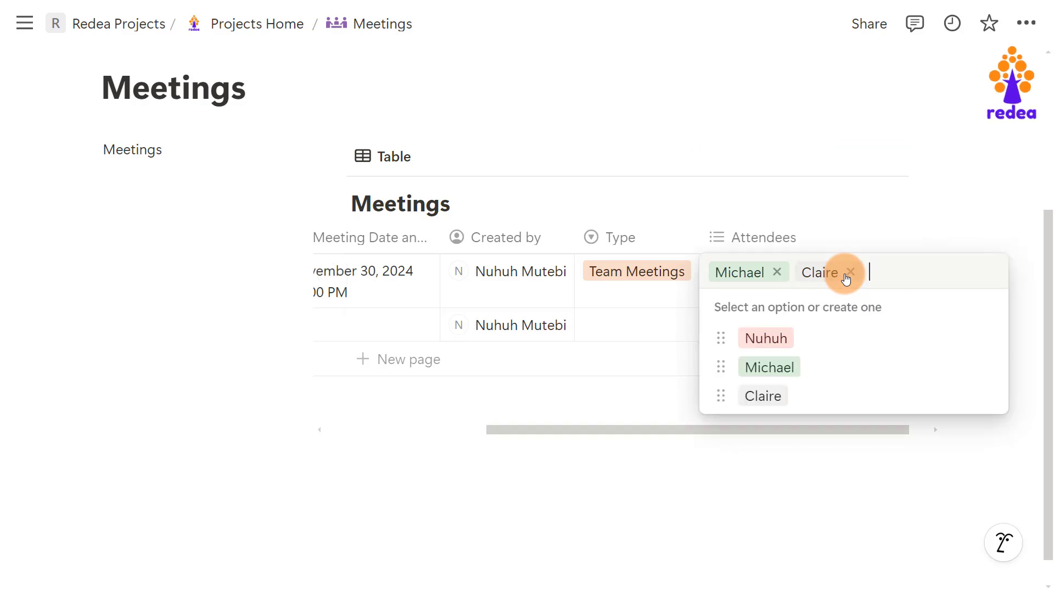
click(790, 360)
key(Escape)
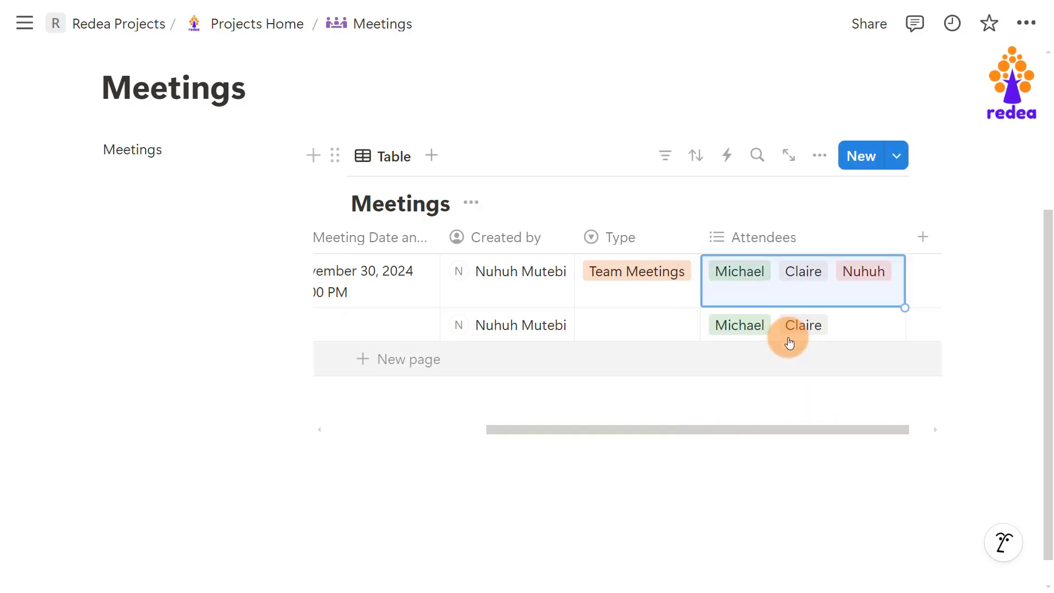
Step: Delete the unnamed second row from the Meetings table
click(329, 325)
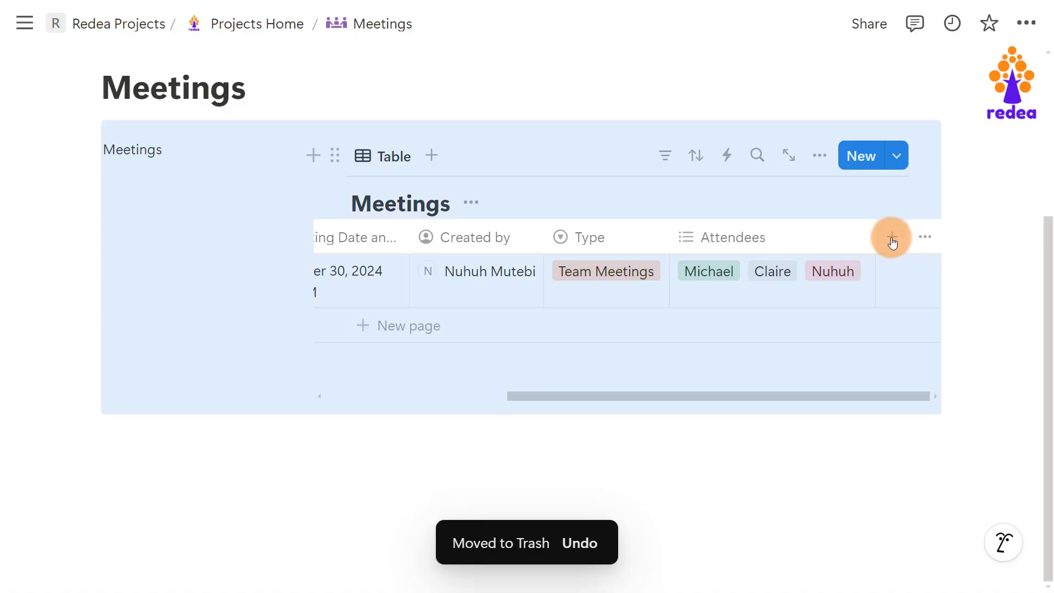
click(758, 501)
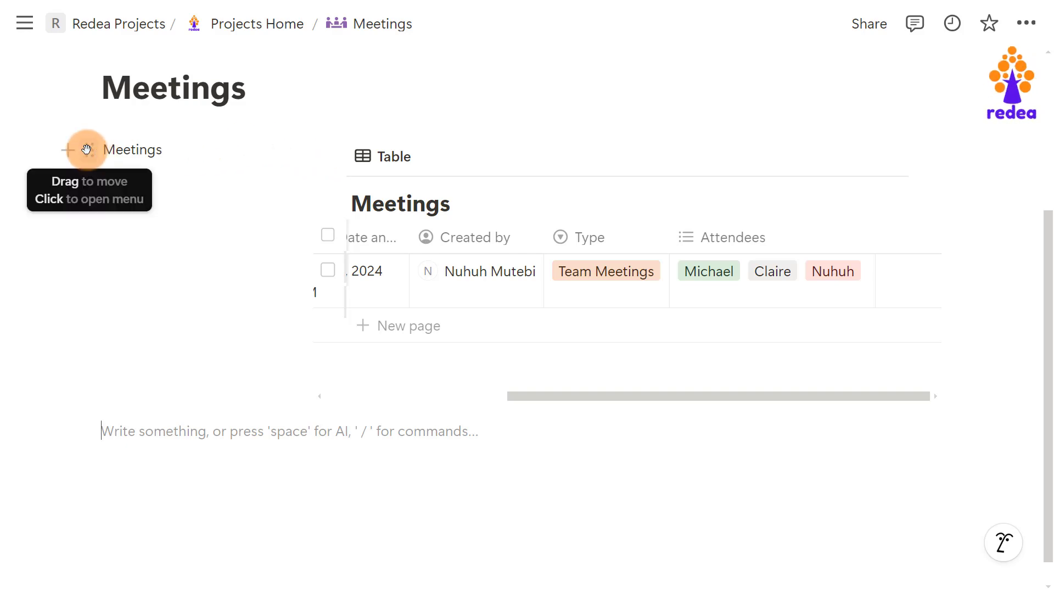
Step: Delete the stray Meetings text block beside the inline table so the database spans the page width
click(87, 149)
key(Escape)
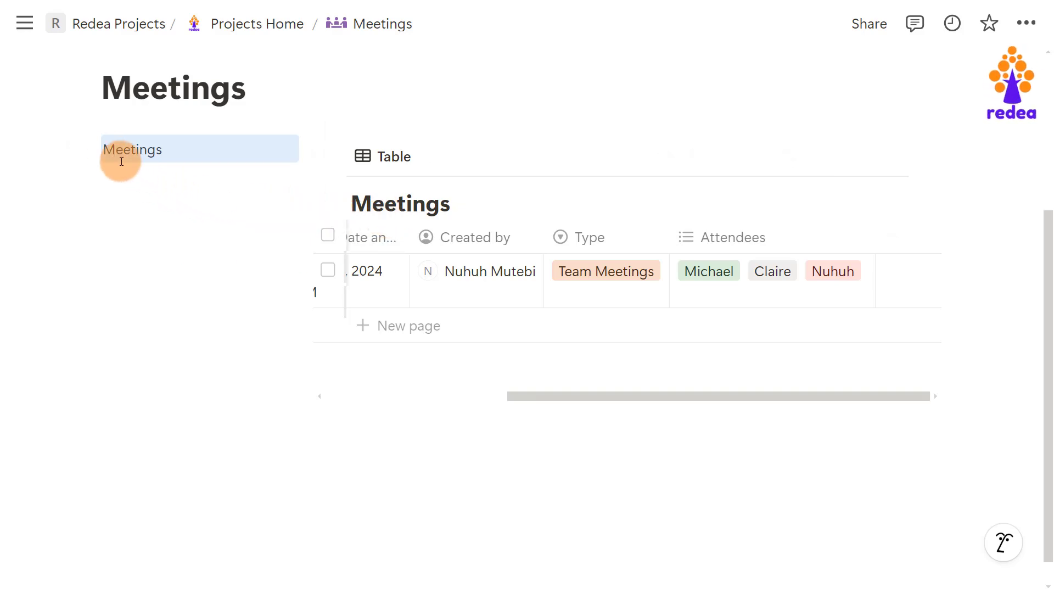
click(90, 149)
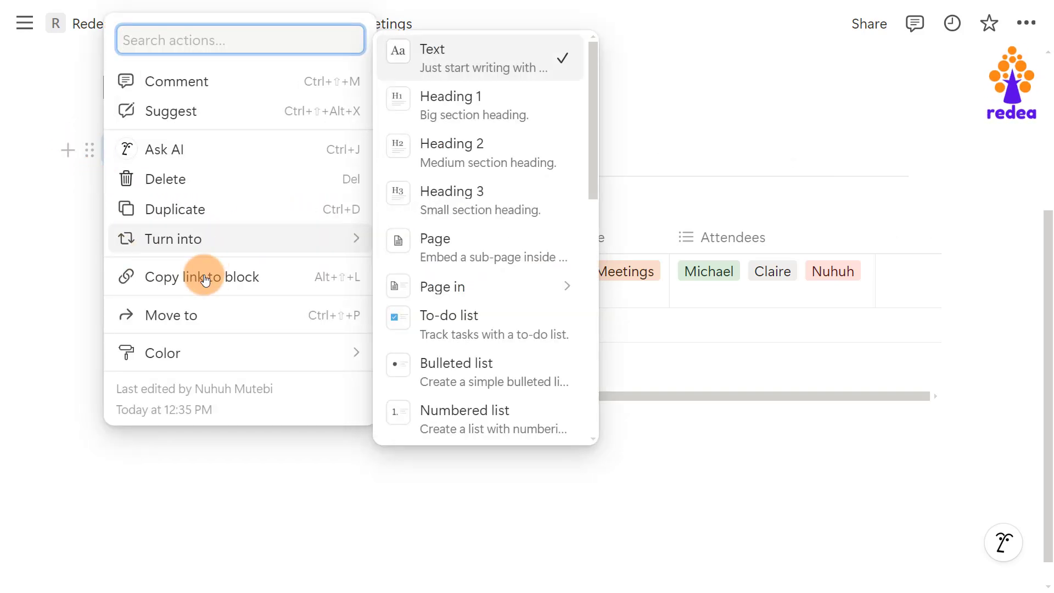
click(179, 185)
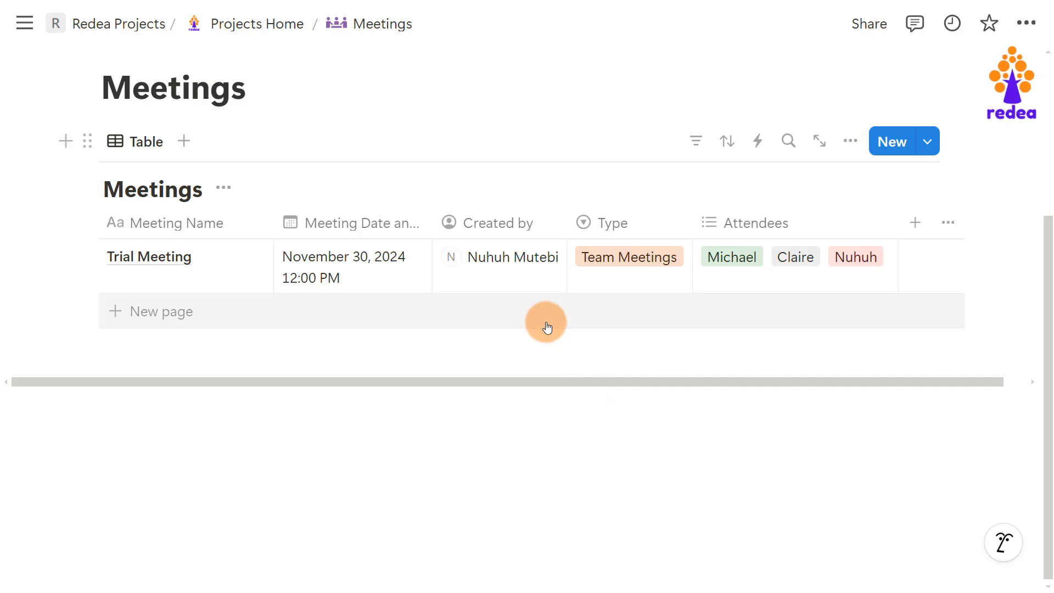
Step: Rename the Meetings database's Table view to All
click(142, 147)
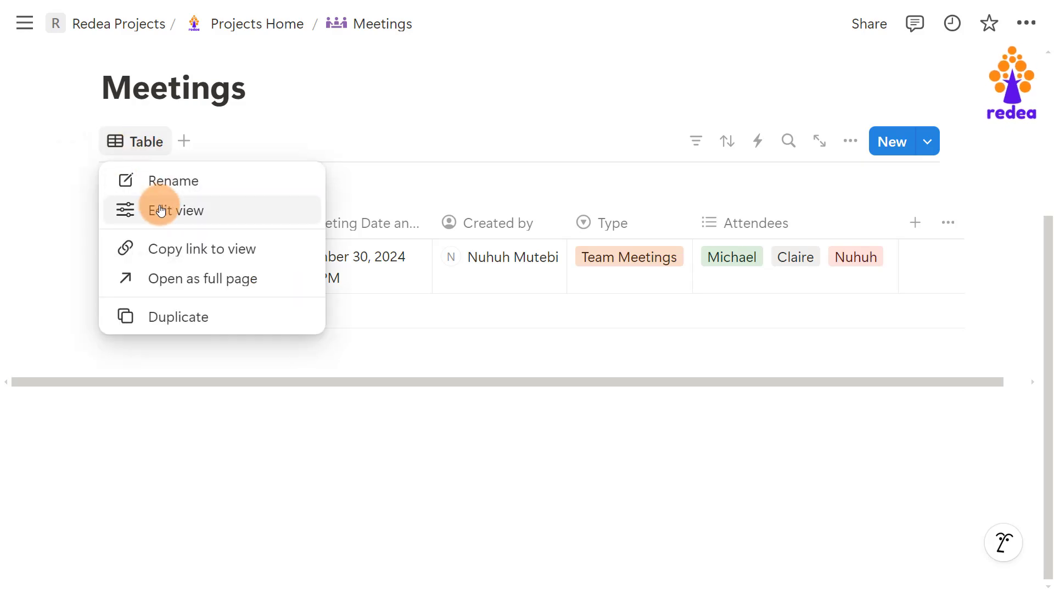
click(166, 186)
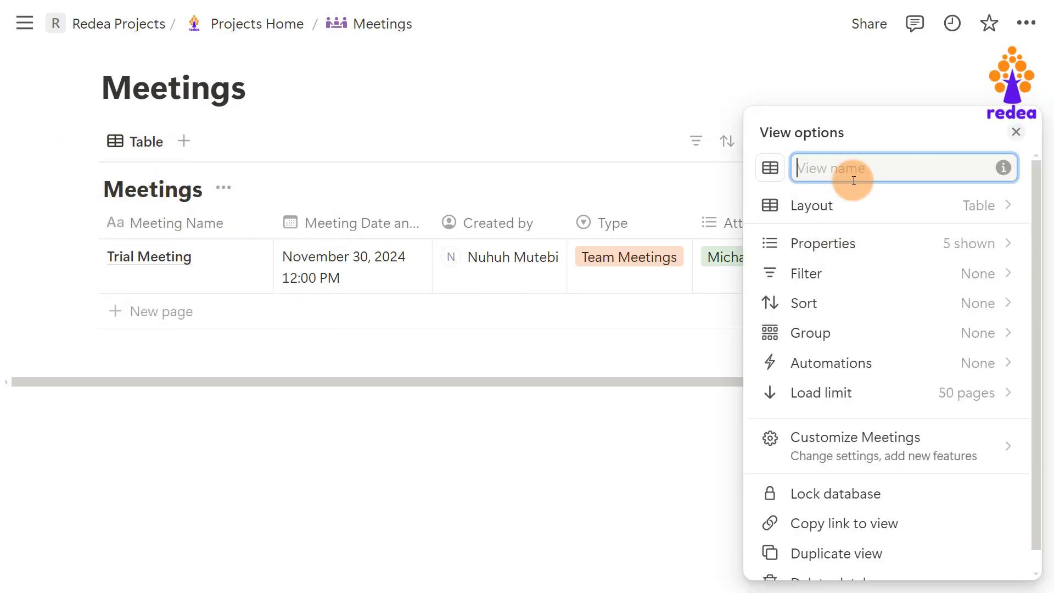
text(All)
click(522, 384)
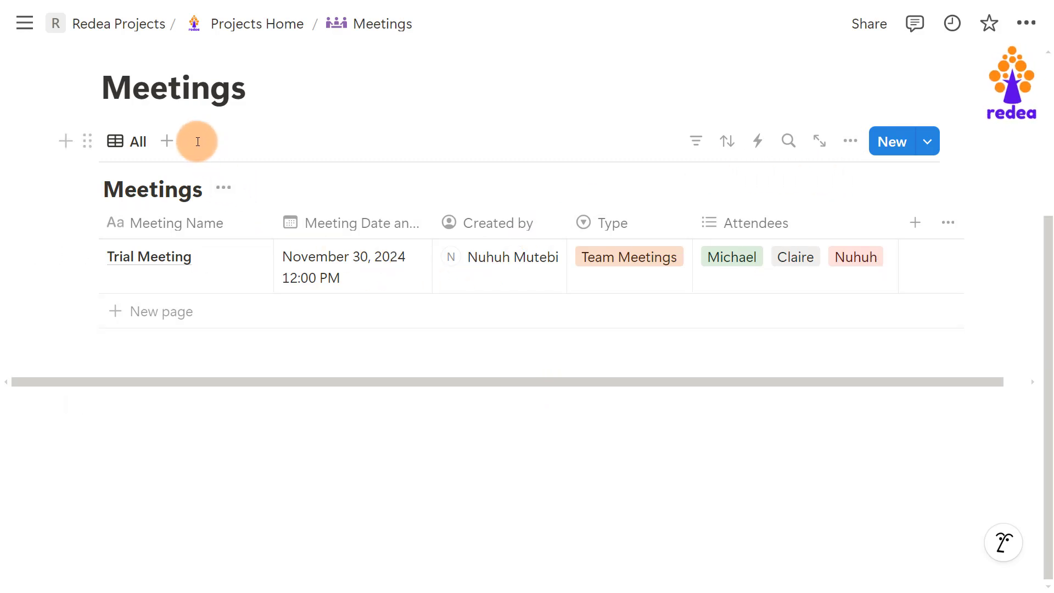
Step: Add a Calendar view to the Meetings database and locate the Trial Meeting entry in it
click(168, 142)
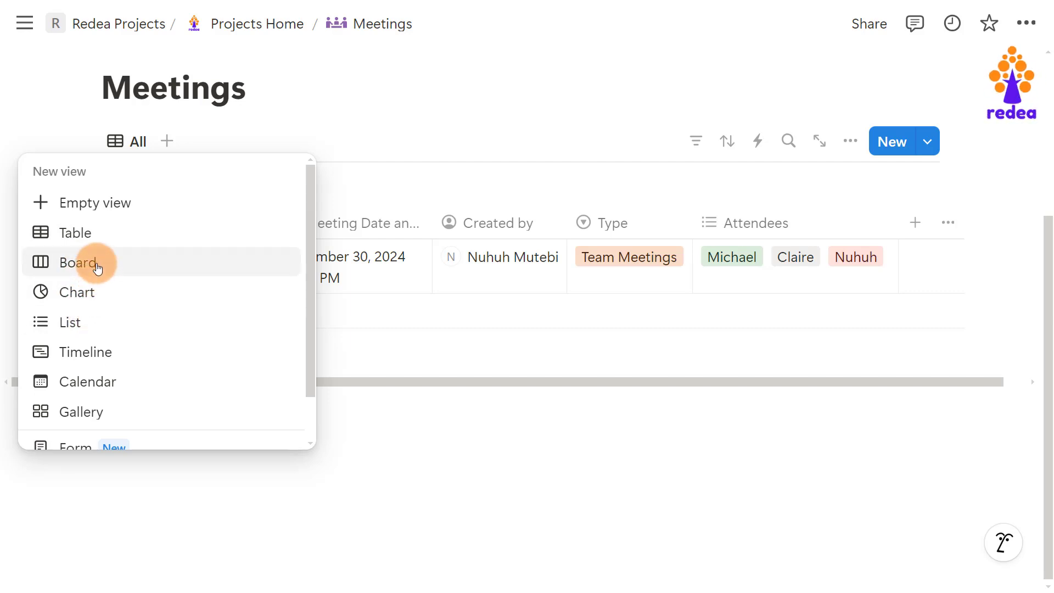
click(116, 386)
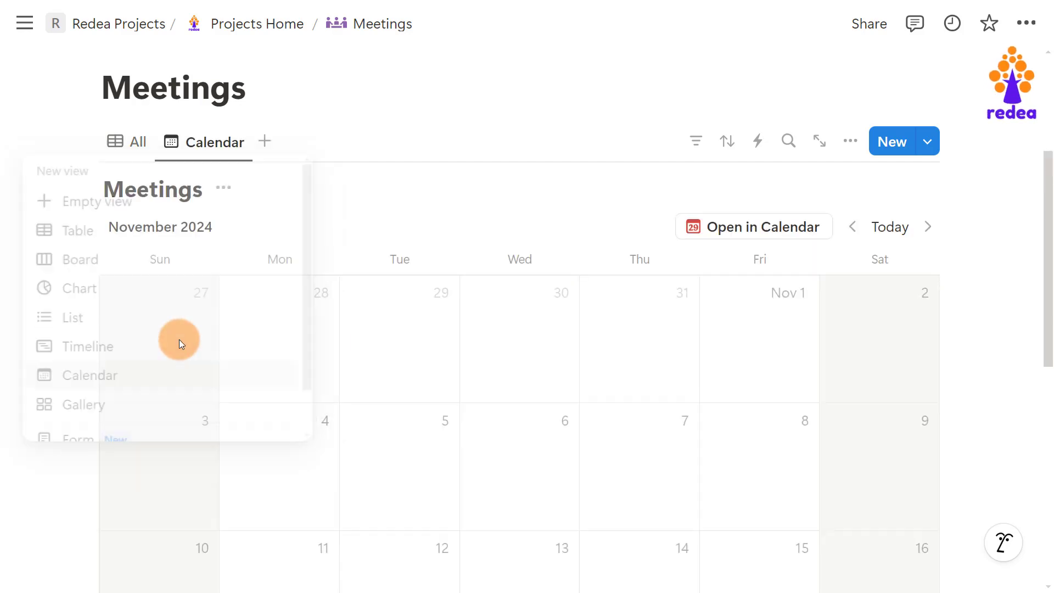
scroll(519, 453, down, 3)
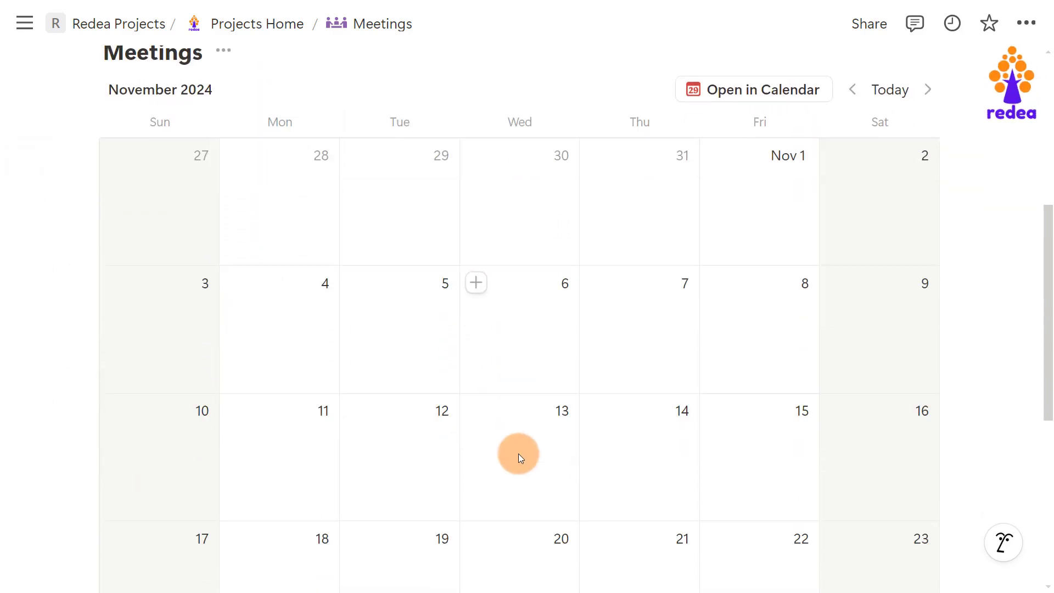
scroll(518, 454, down, 4)
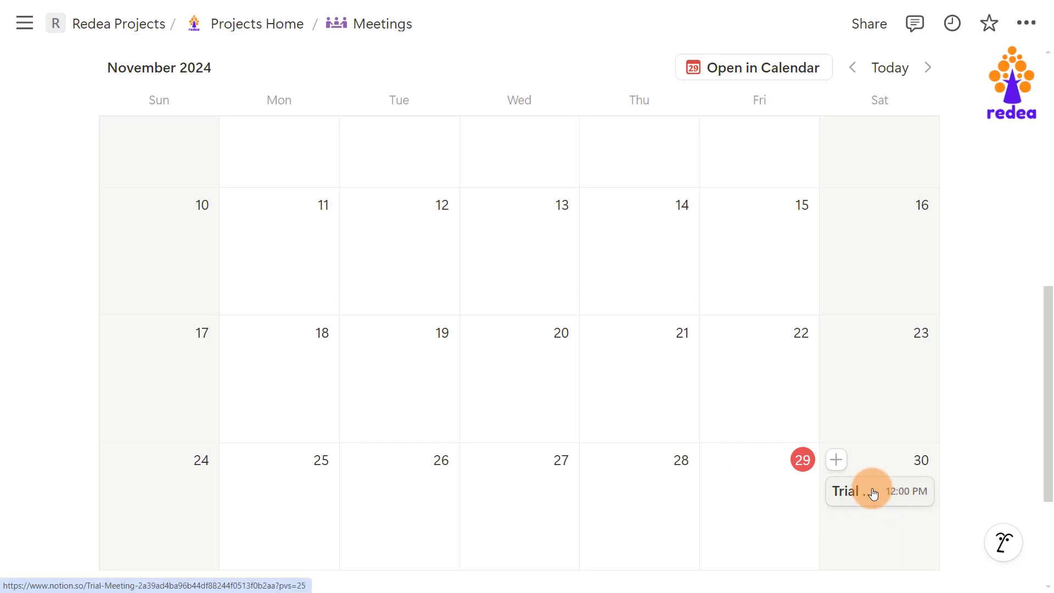
scroll(515, 367, up, 6)
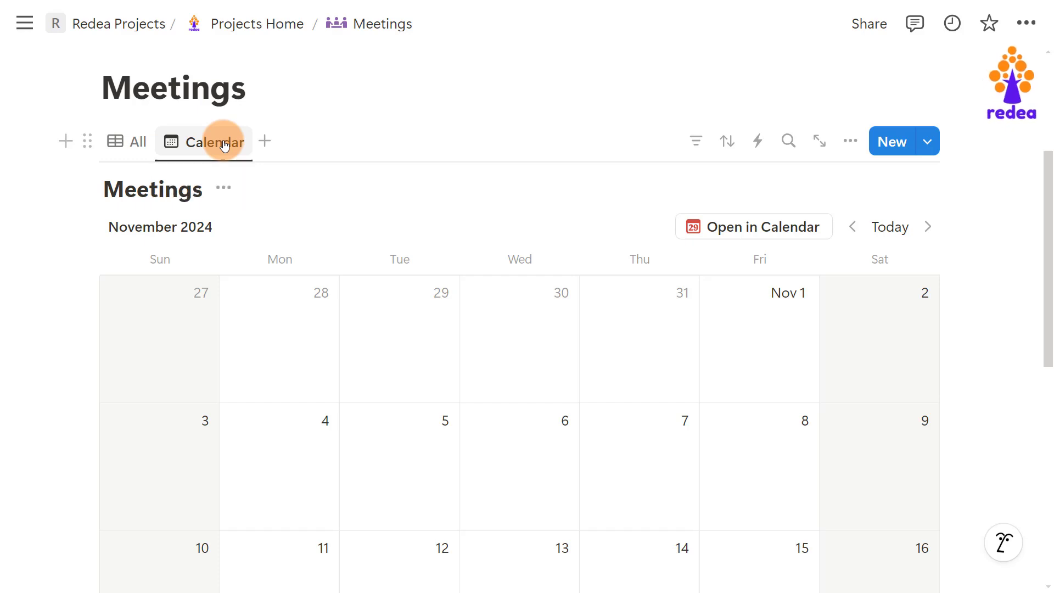
click(223, 142)
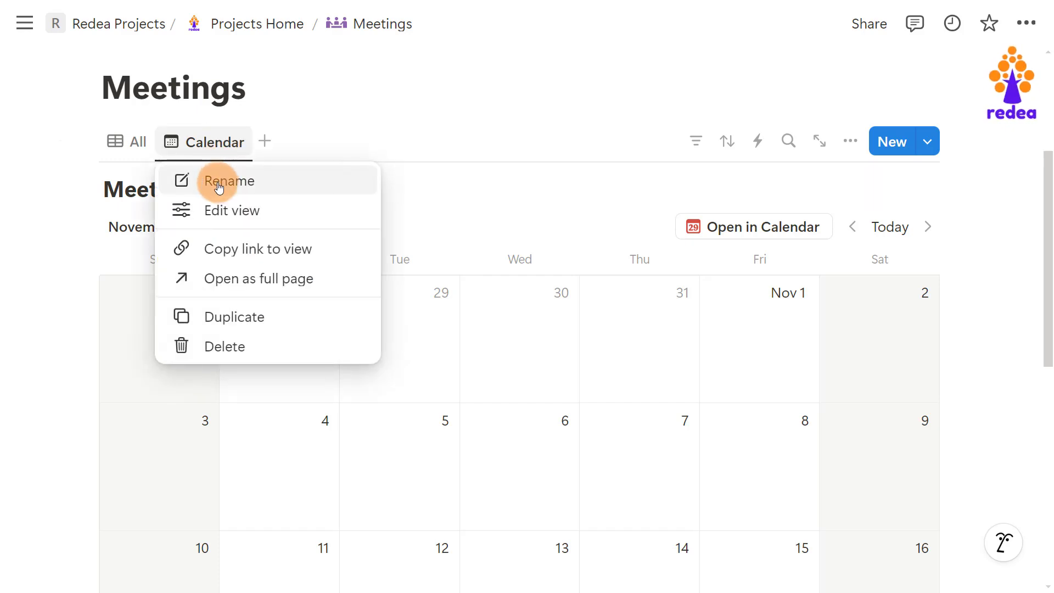
click(496, 154)
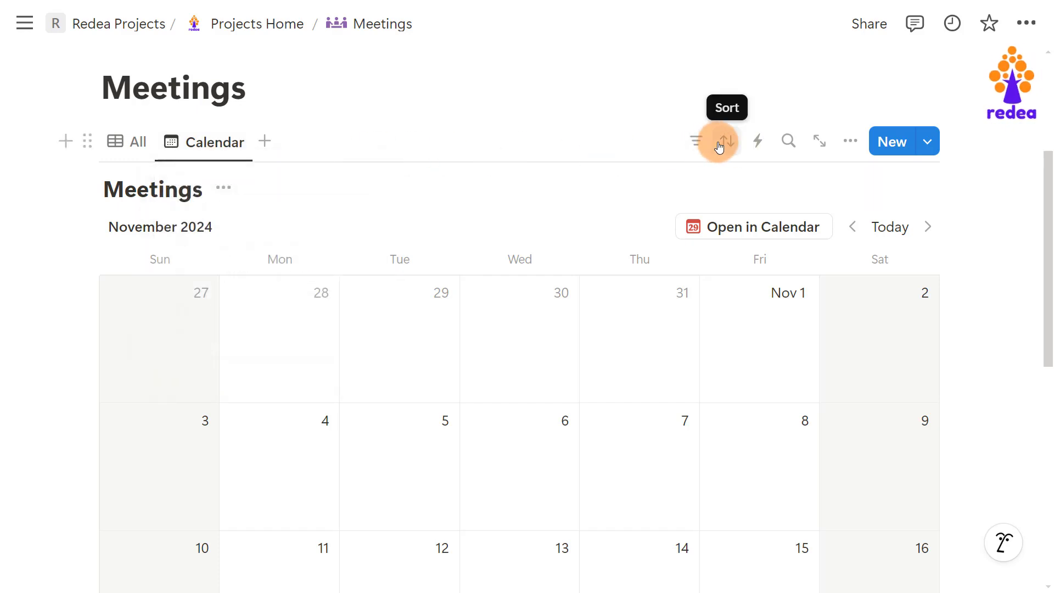
Step: Filter the Calendar view to meetings whose Attendees contain either of the first two attendee options
click(697, 143)
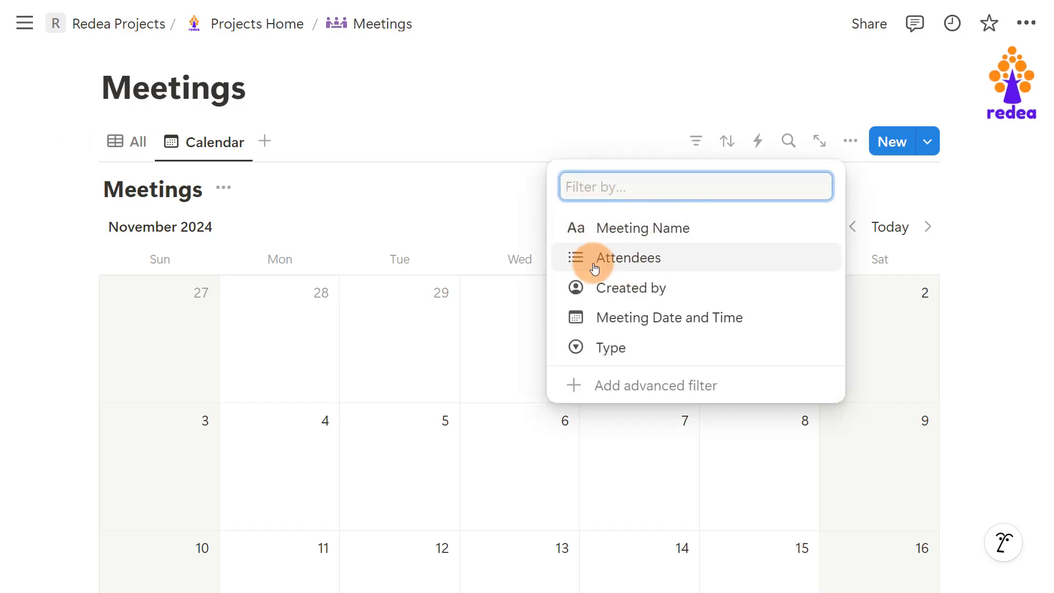
click(638, 255)
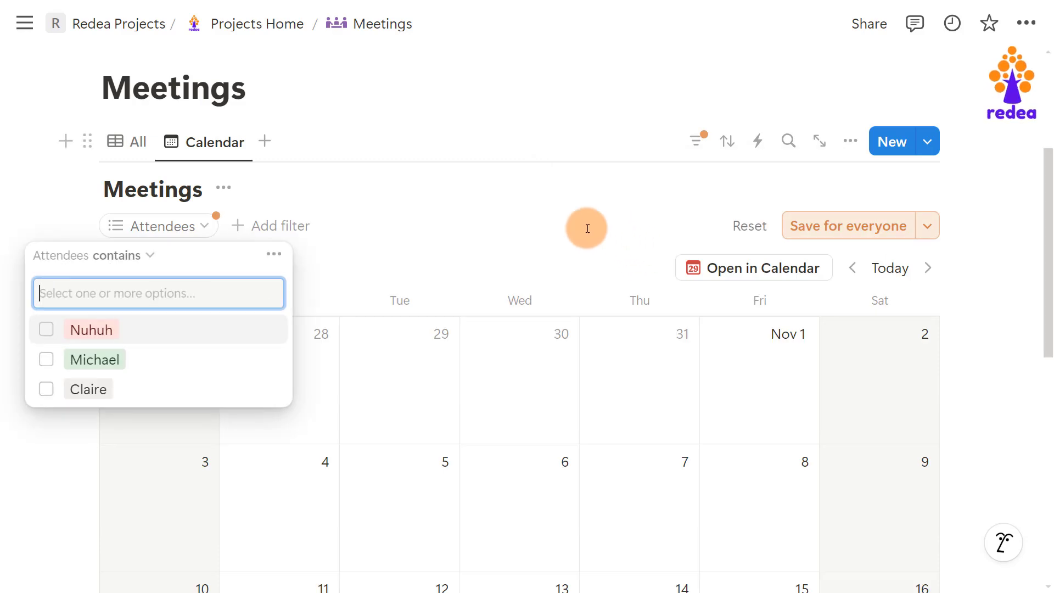
click(47, 329)
click(46, 359)
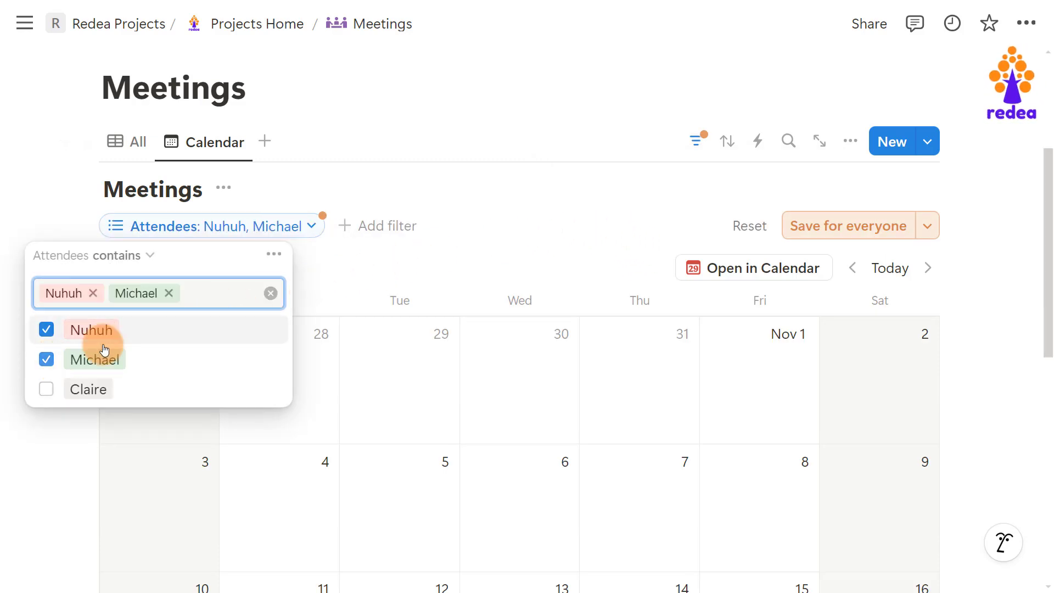
click(513, 267)
scroll(363, 393, down, 3)
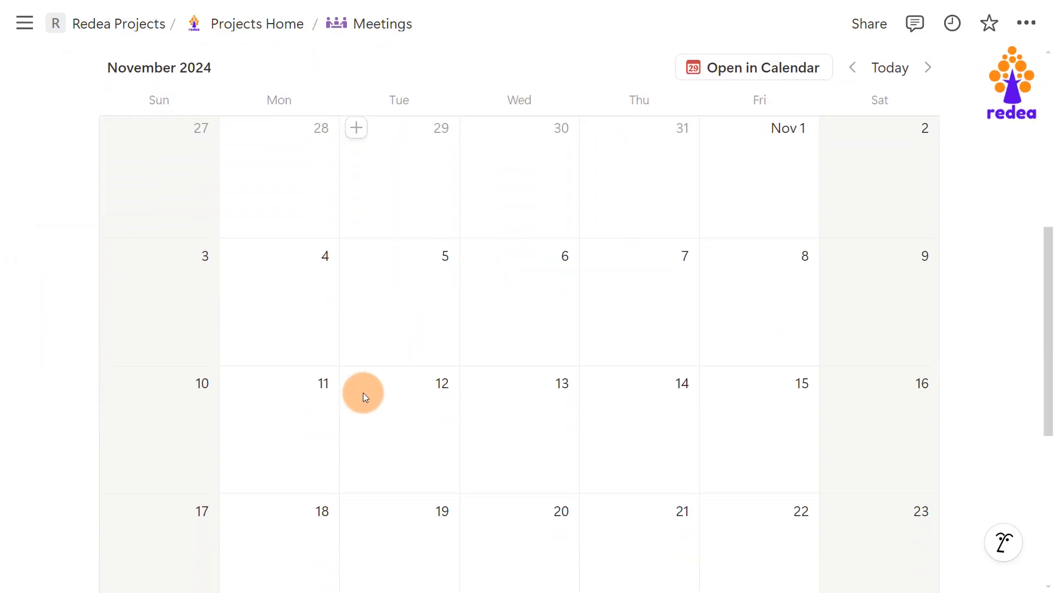
scroll(363, 393, up, 7)
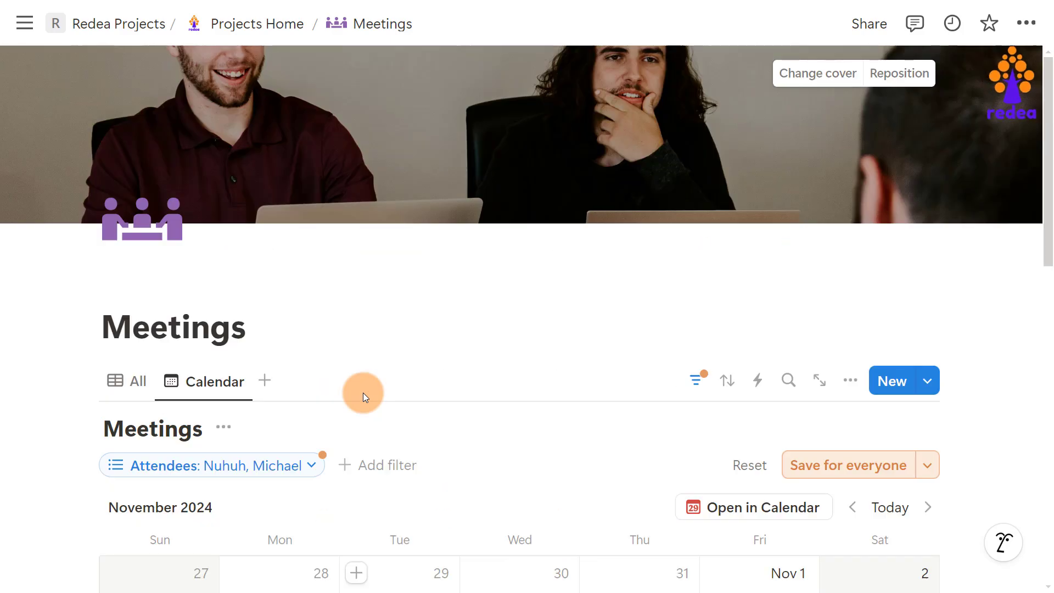
scroll(363, 393, down, 3)
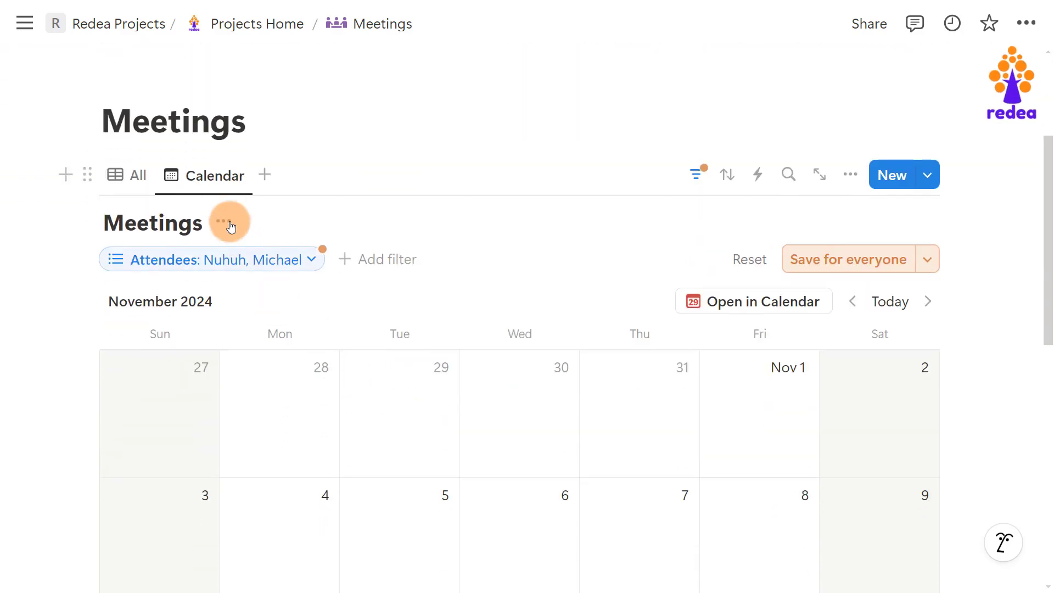
Step: Delete the Calendar view from the Meetings database
click(213, 176)
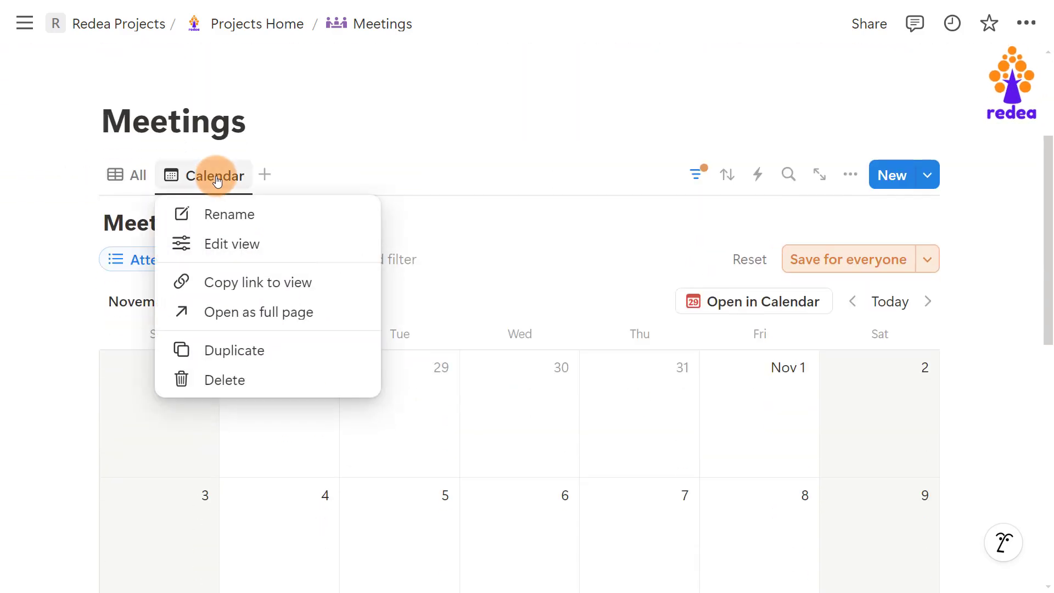
click(245, 381)
click(518, 306)
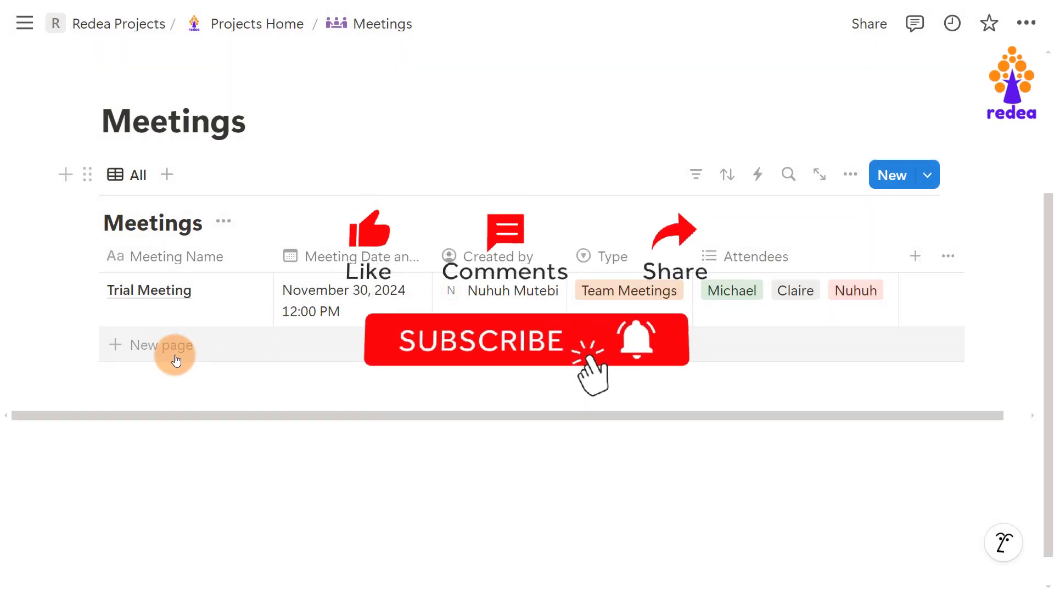
Step: Add a new meeting named Project Initiation to the Meetings table
click(149, 350)
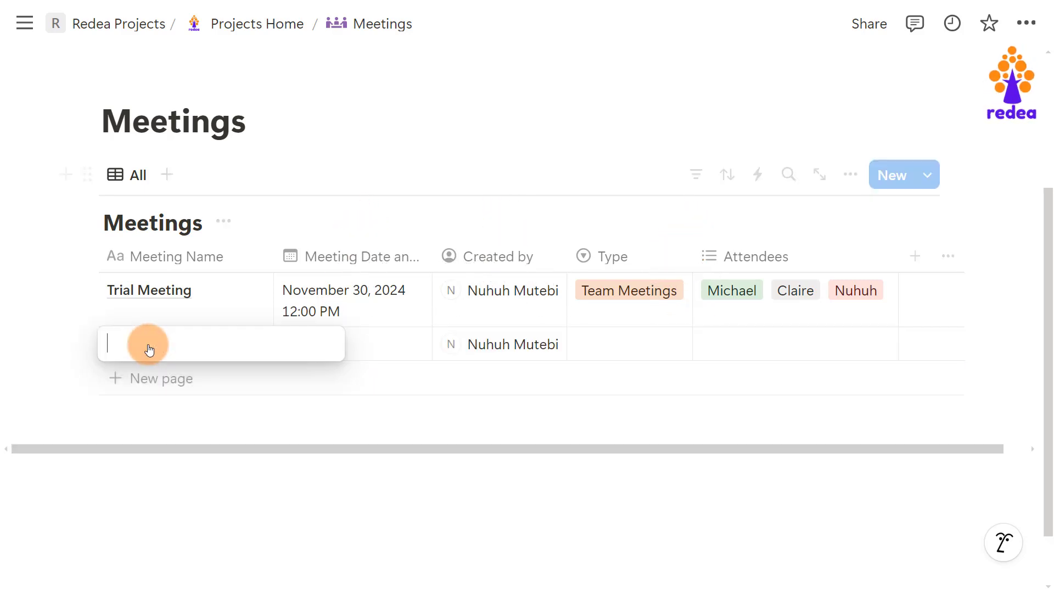
text(Pro)
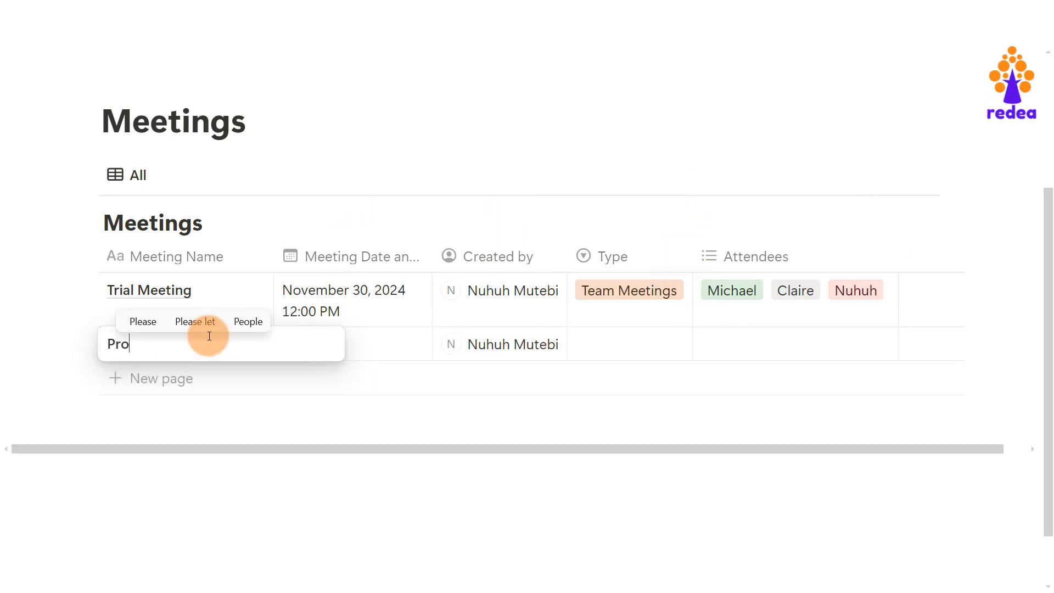
text(ject Initiation)
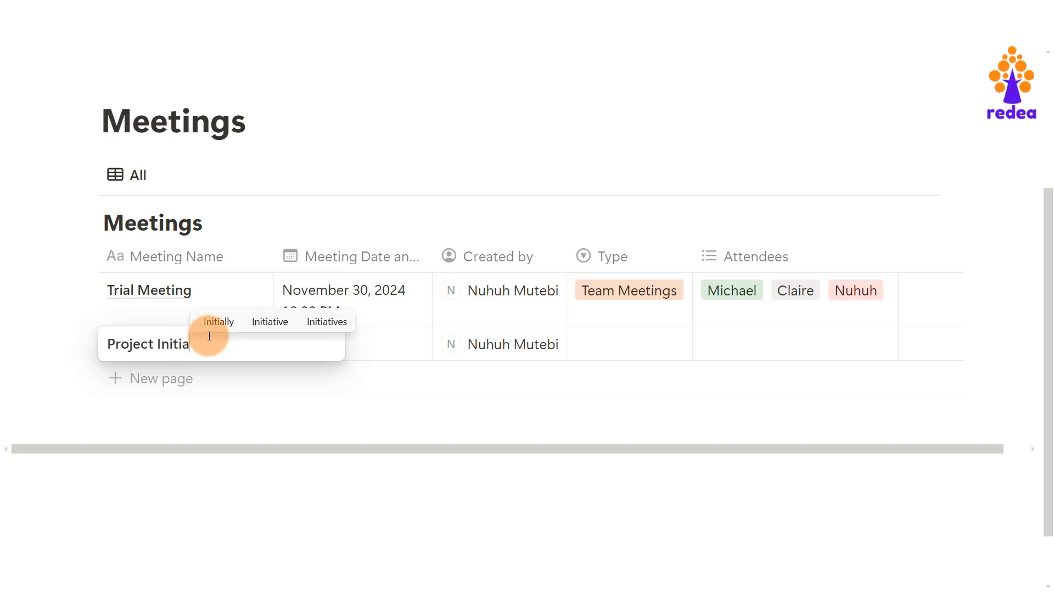
key(Return)
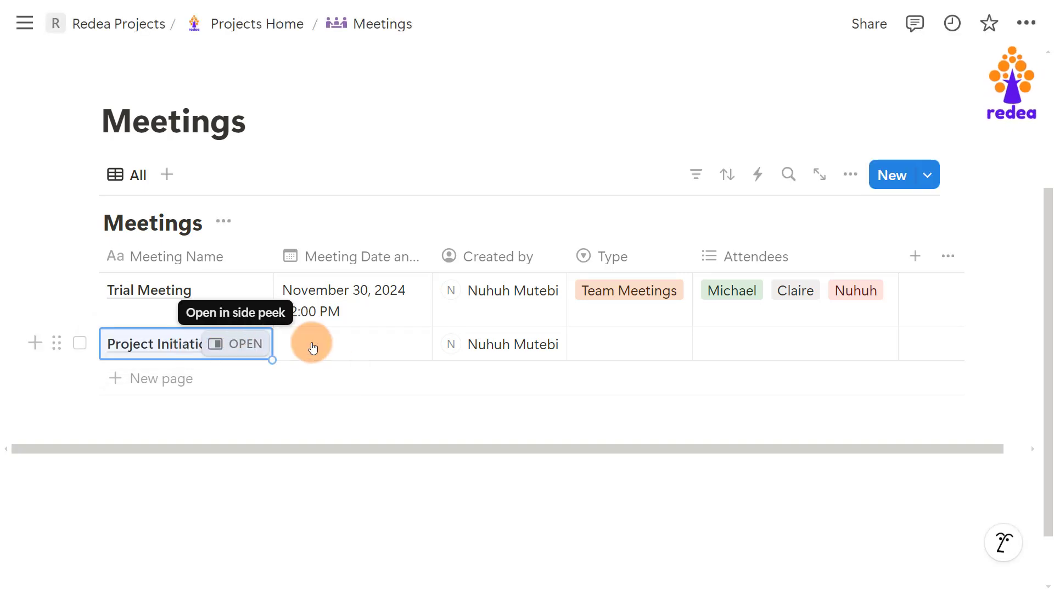
Step: Set the Project Initiation meeting's date to December 2, 2024, with the time included as 1:00 PM
click(337, 345)
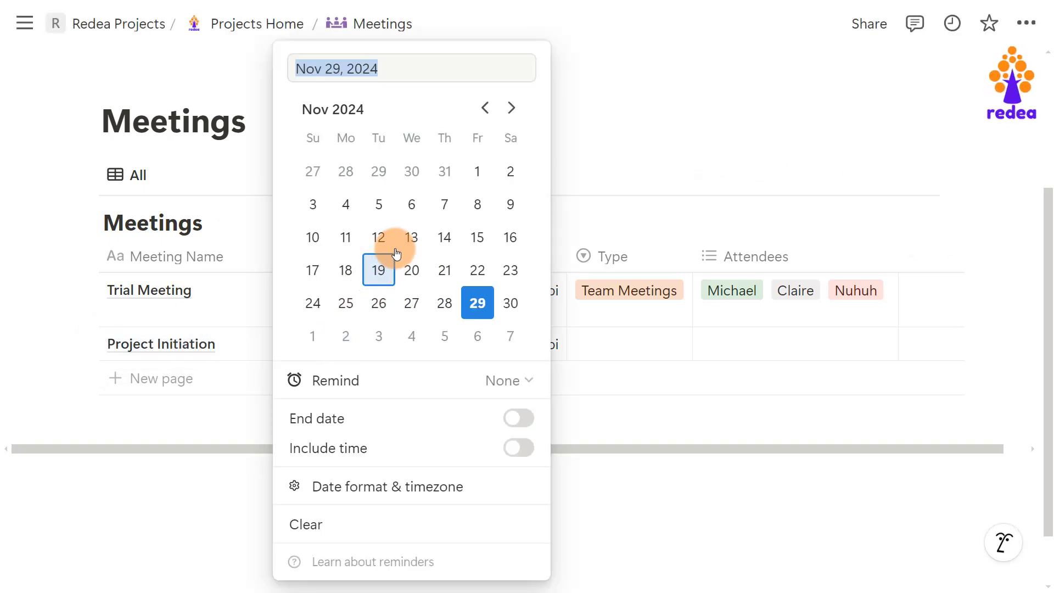
click(341, 338)
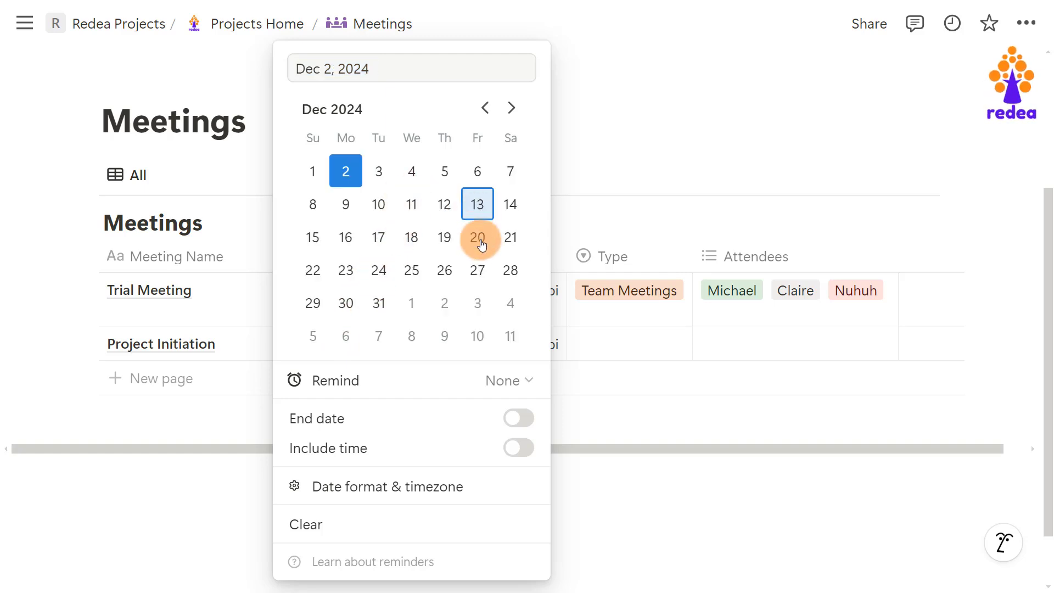
click(519, 450)
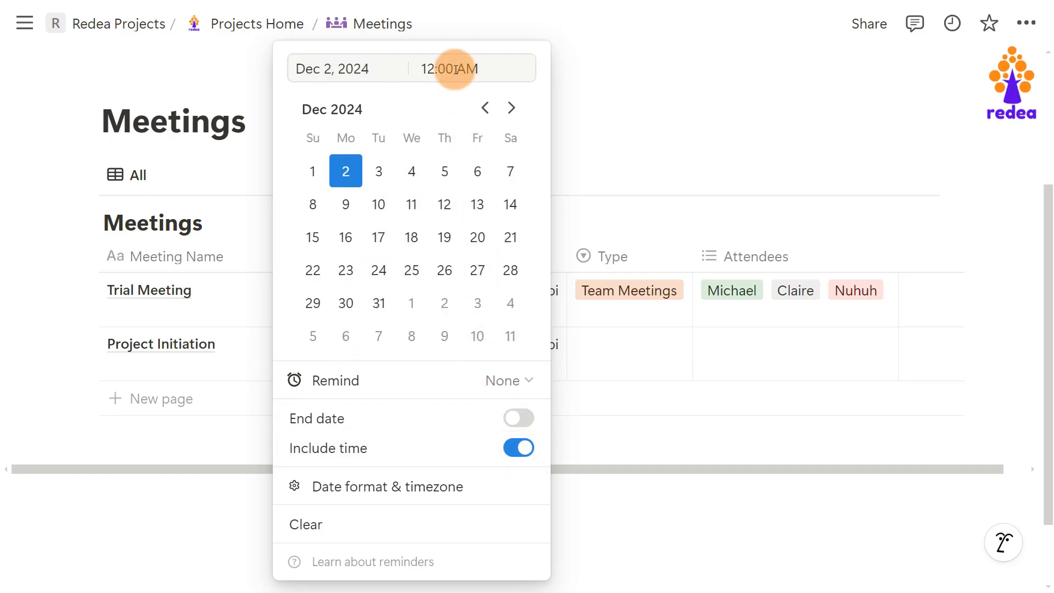
click(434, 66)
key(BackSpace)
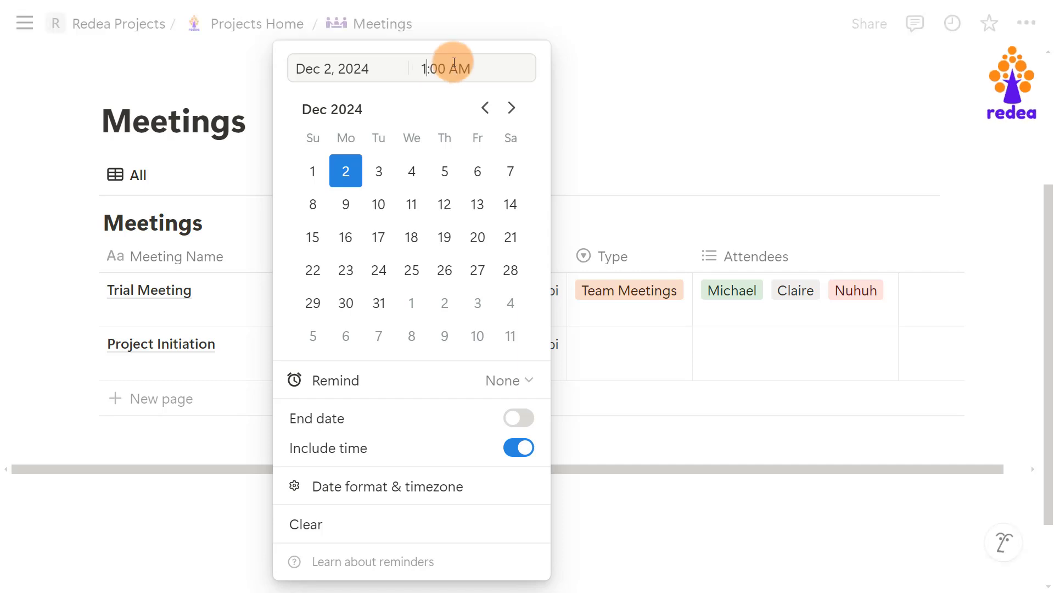
click(459, 65)
key(BackSpace)
text(P)
key(Return)
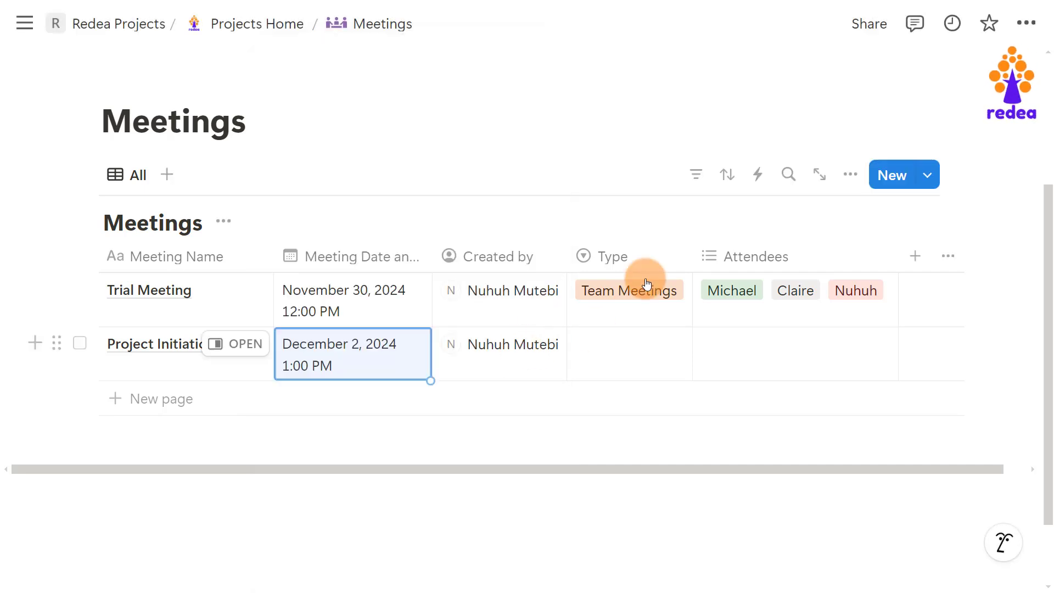
Step: Set the Project Initiation type to Team Meetings and assign the first existing attendee plus a newly created attendee option
click(612, 365)
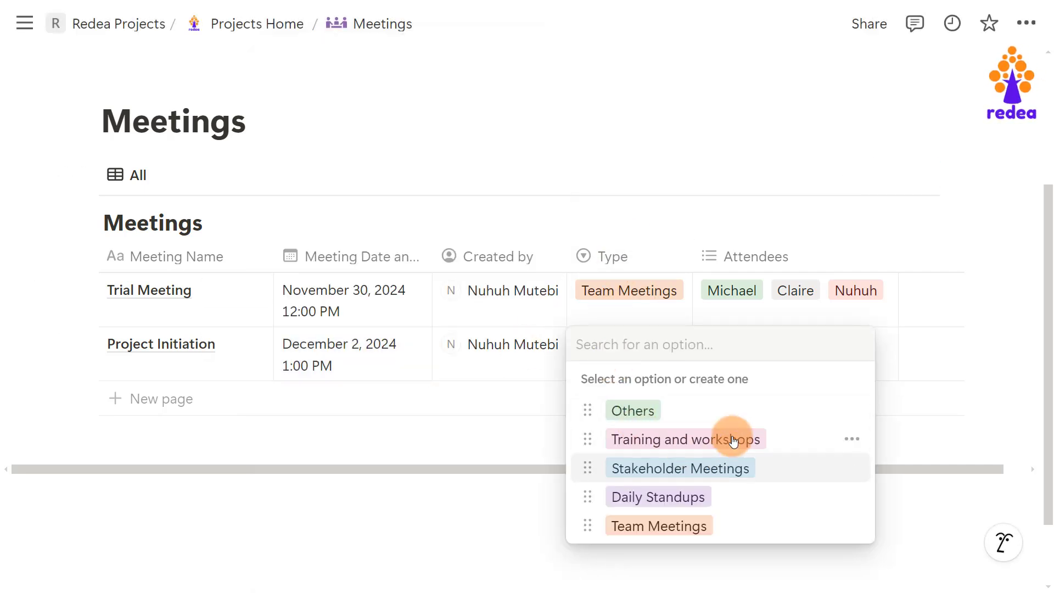
click(670, 528)
click(747, 353)
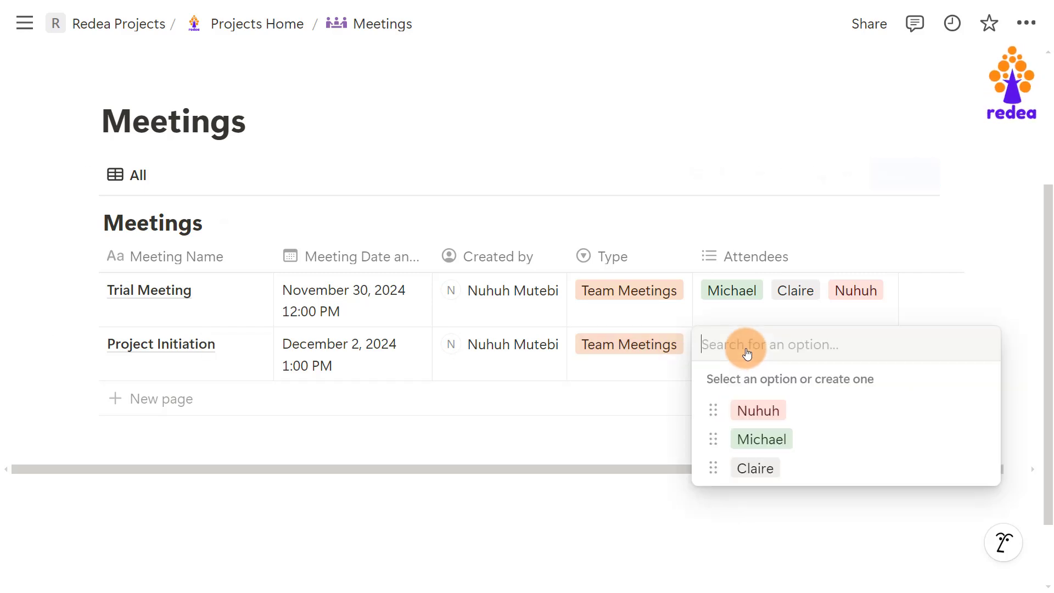
click(815, 410)
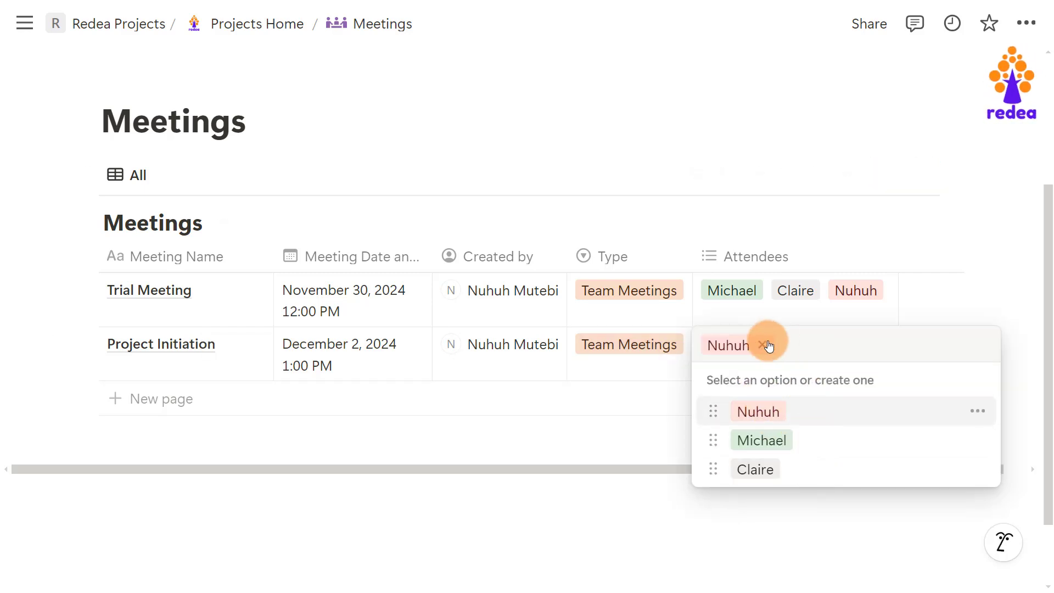
text(James)
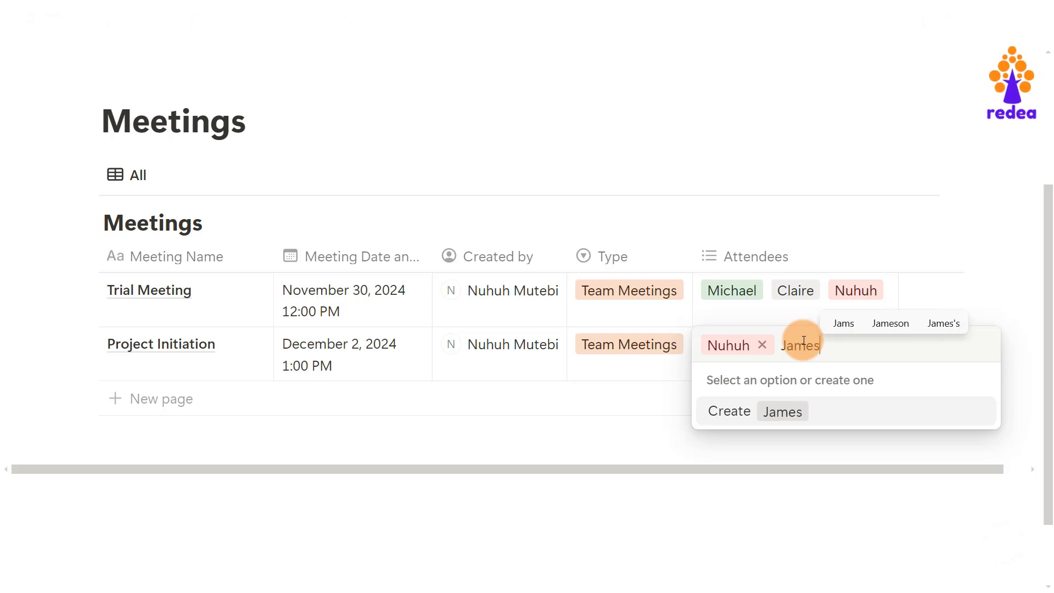
key(Return)
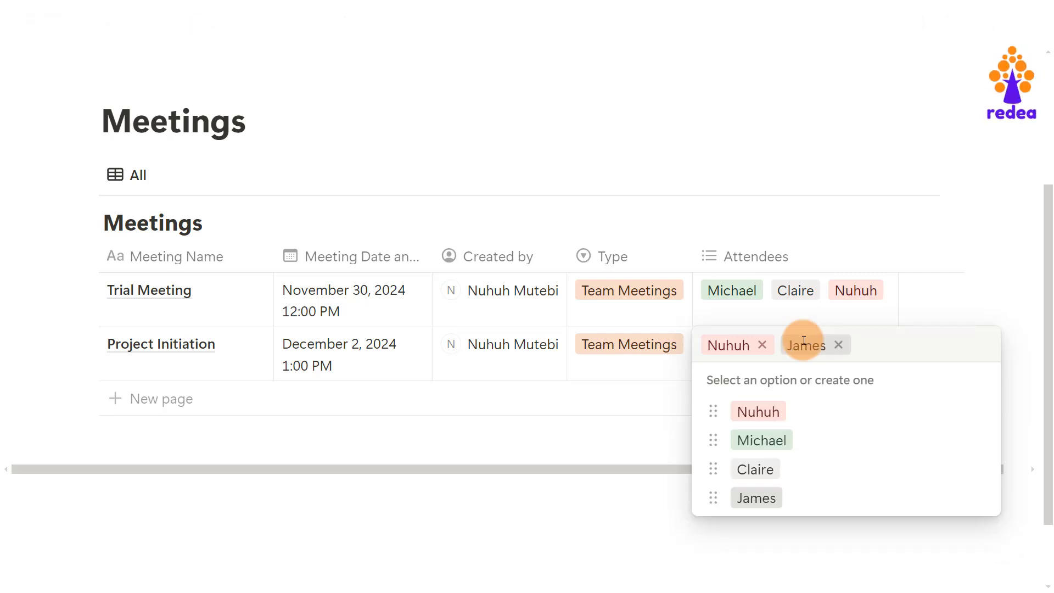
Step: Assign one more existing attendee to the Project Initiation meeting and open that meeting's page
click(788, 470)
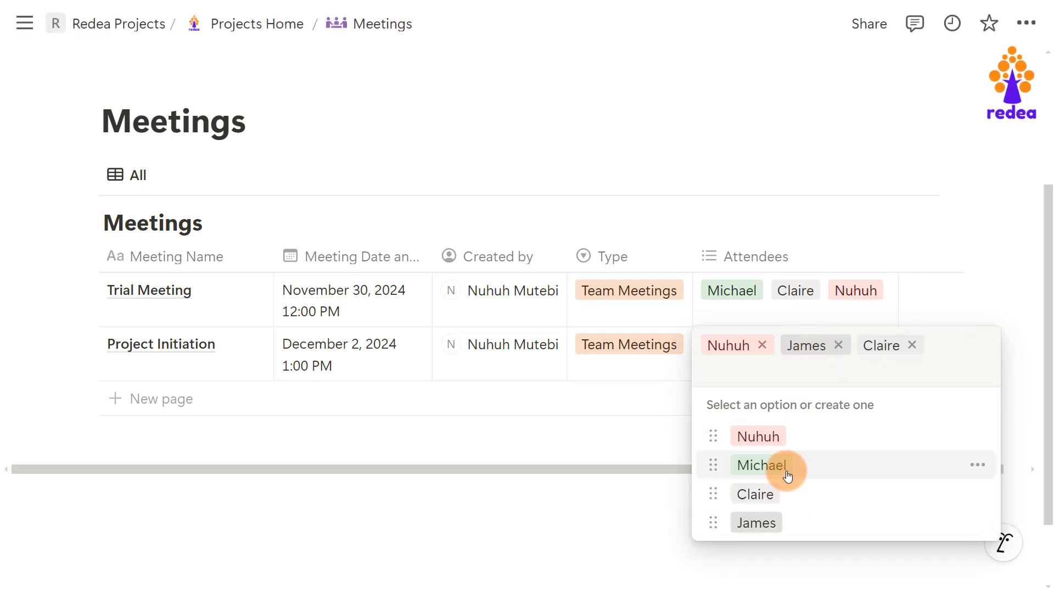
click(654, 522)
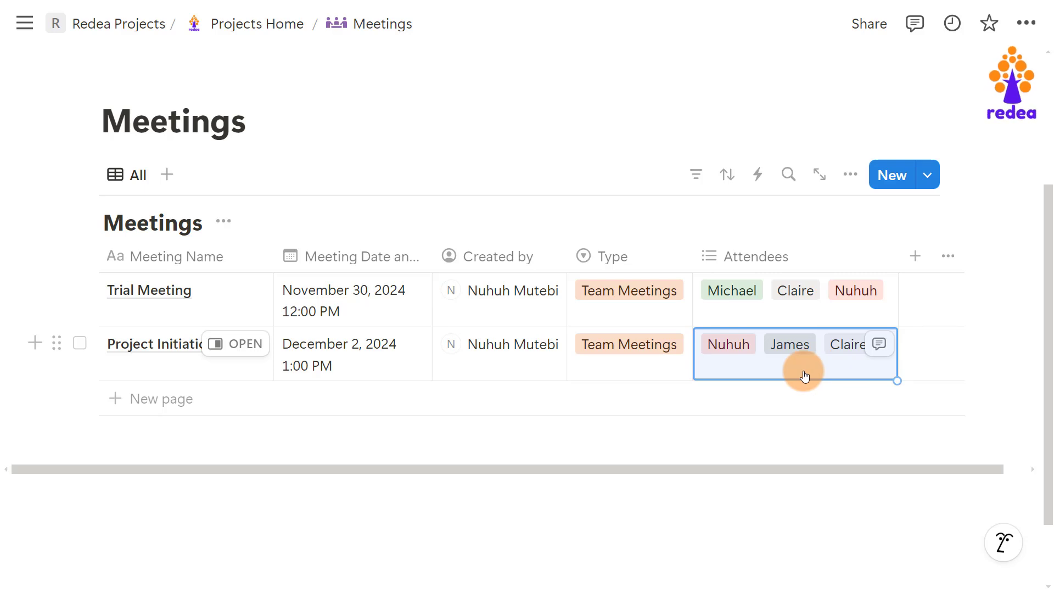
click(235, 344)
Step: Write the lines "Agenda" and "Meeting Notes" in the Project Initiation page body, leaving an empty line between them
click(612, 445)
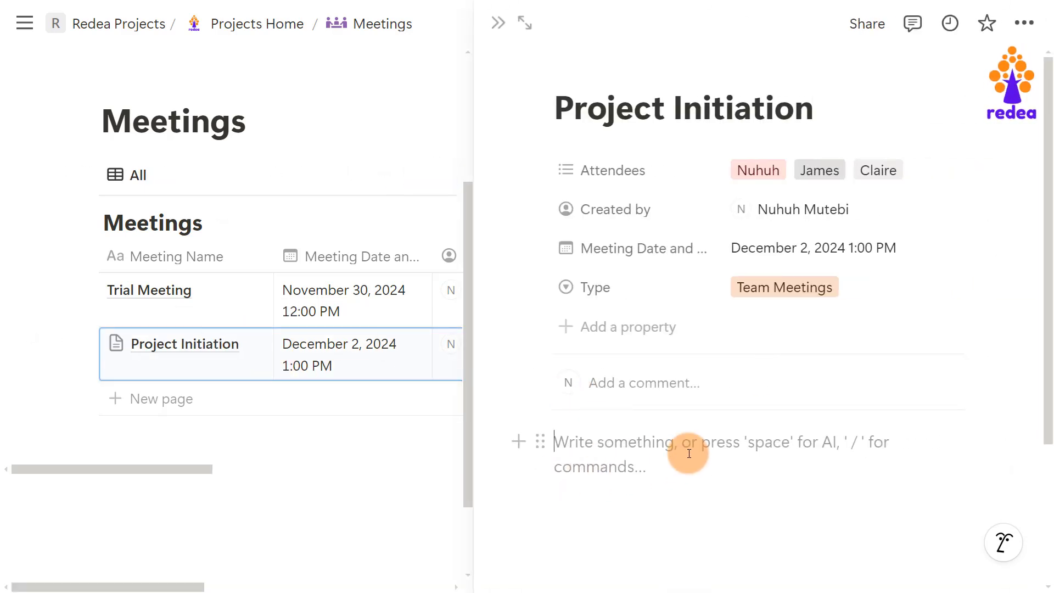
text(A)
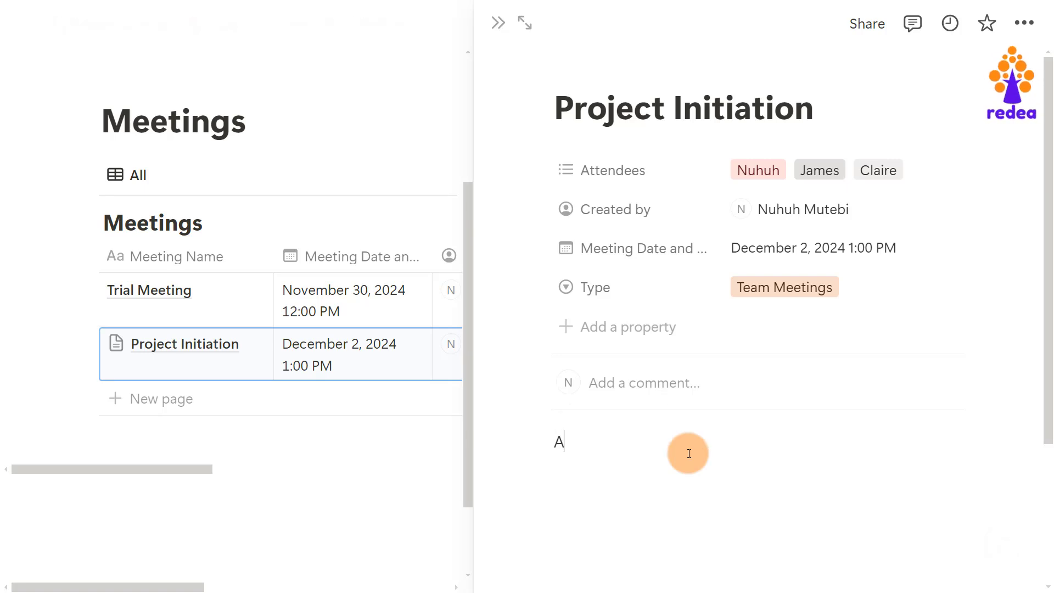
text(genda)
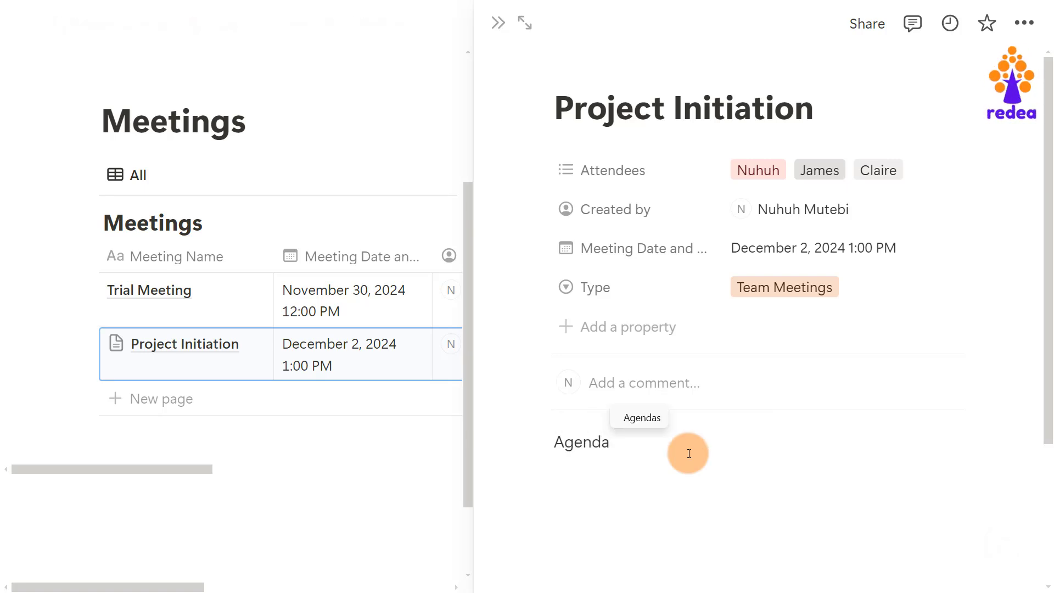
key(Return)
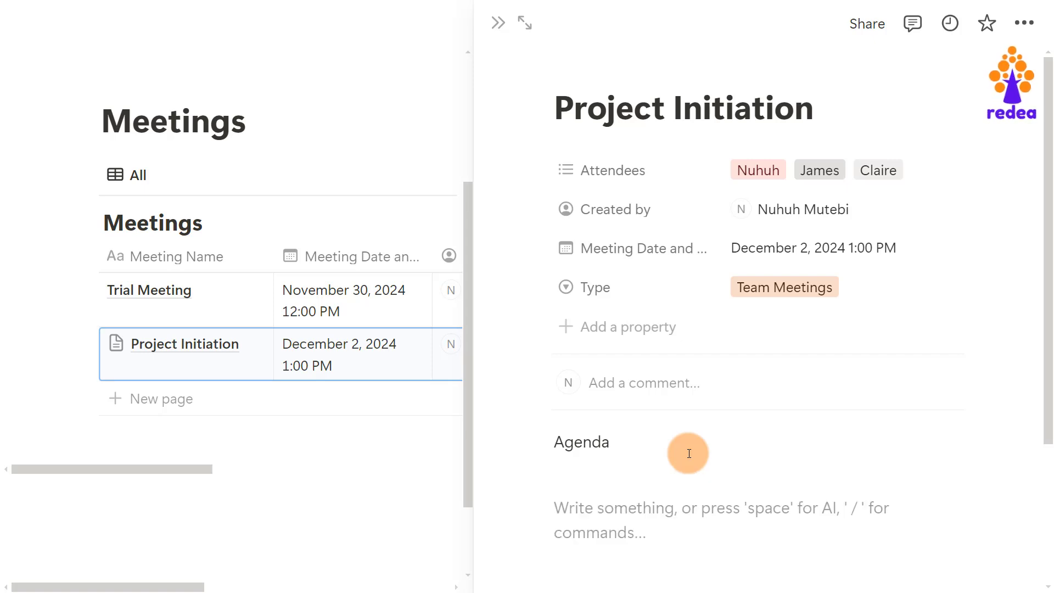
text(Meetin)
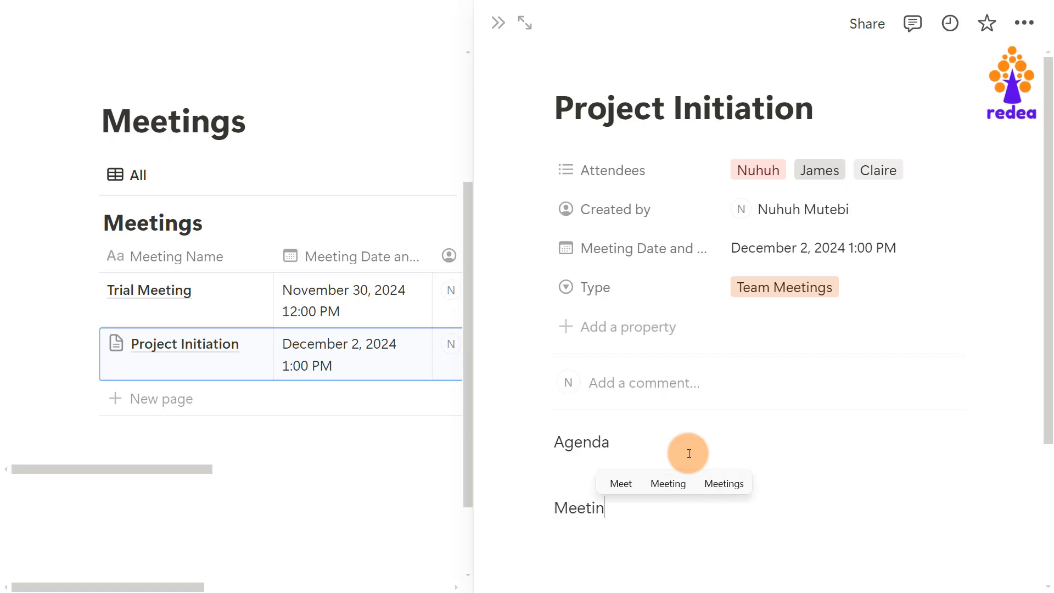
text(g Notes)
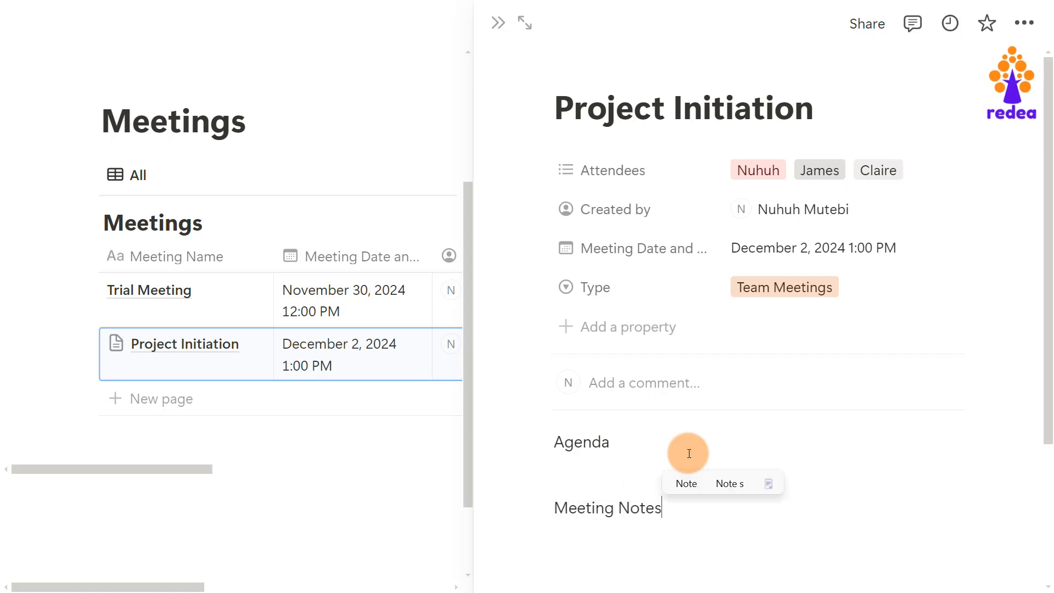
Step: Generate bullet points below Meeting Notes with the AI's Continue writing option, accept them and remove the empty line above the list
key(Return)
scroll(689, 453, down, 2)
text(/)
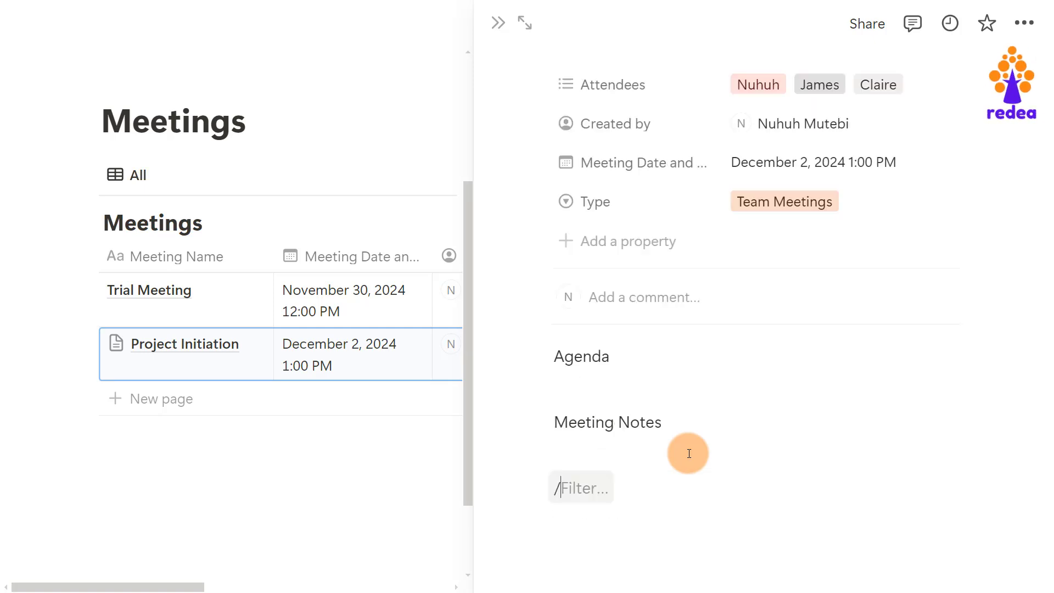
text(ai)
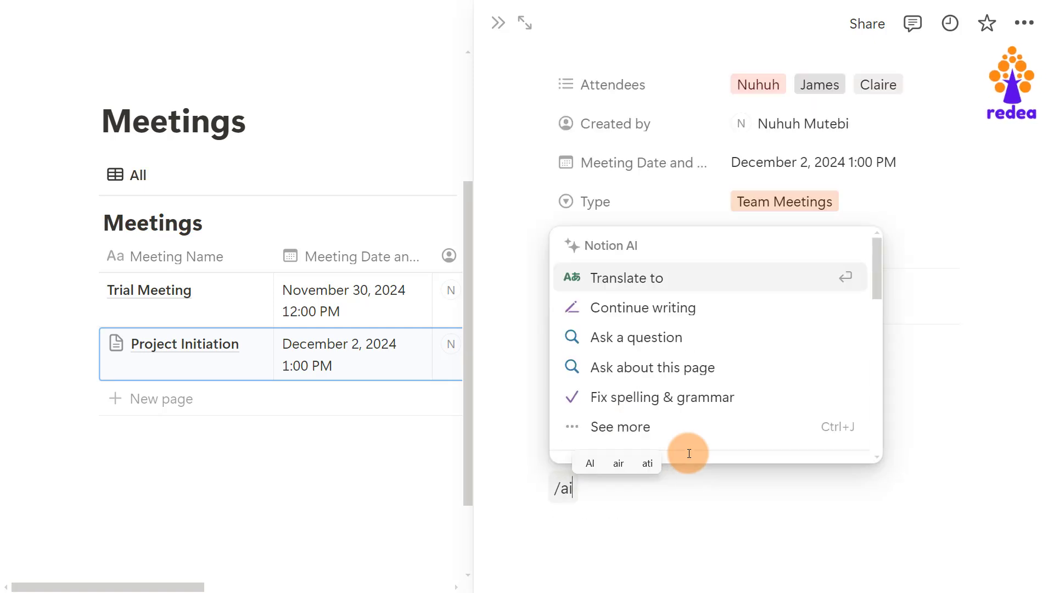
click(666, 305)
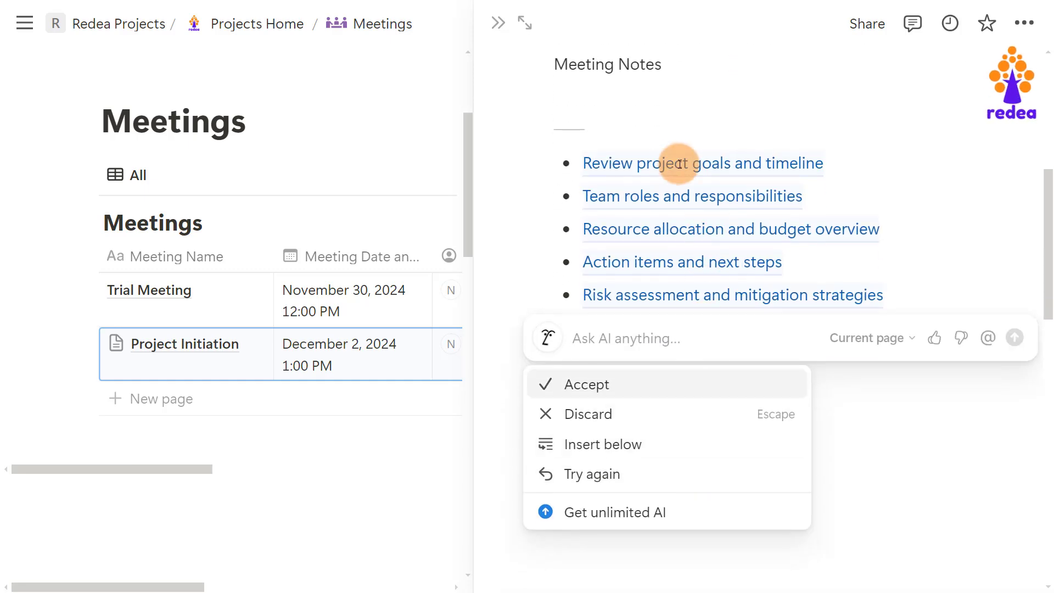
click(601, 390)
click(617, 297)
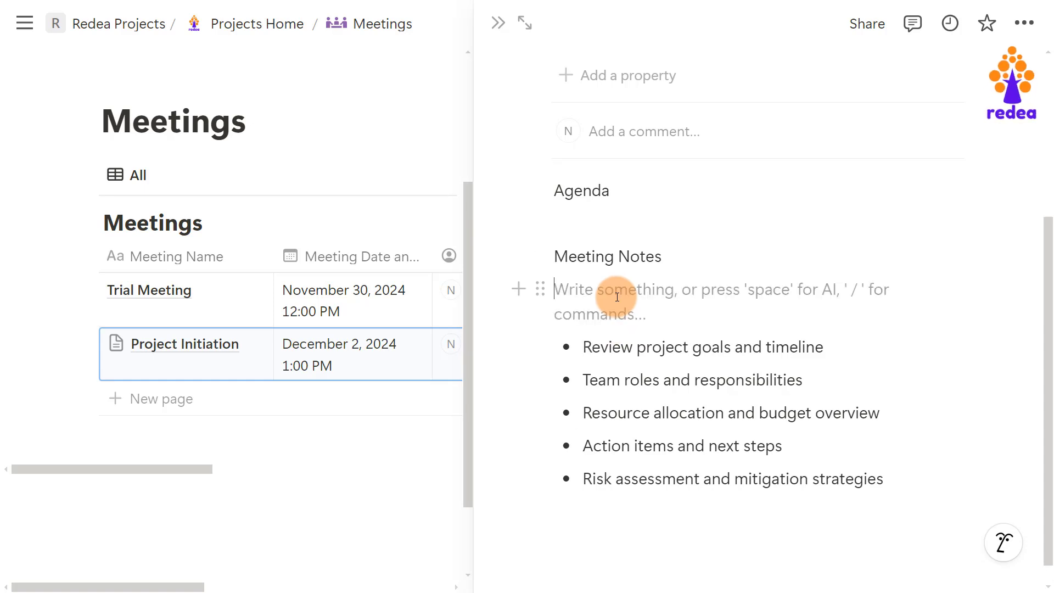
key(BackSpace)
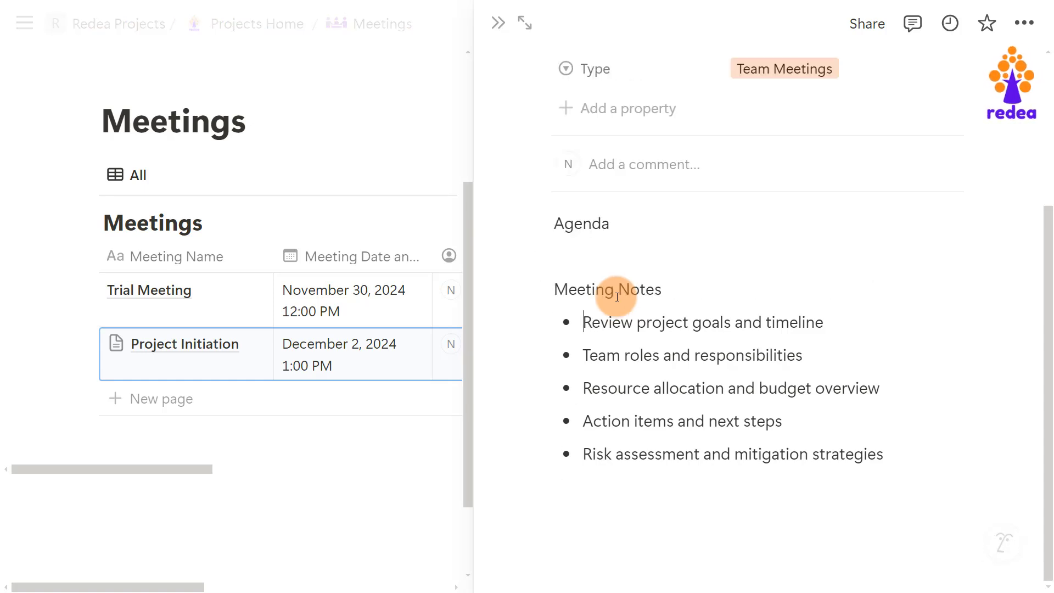
Step: Ask the AI on the empty line under Agenda to generate an agenda for the project initiation meeting, and insert its answer below
click(570, 241)
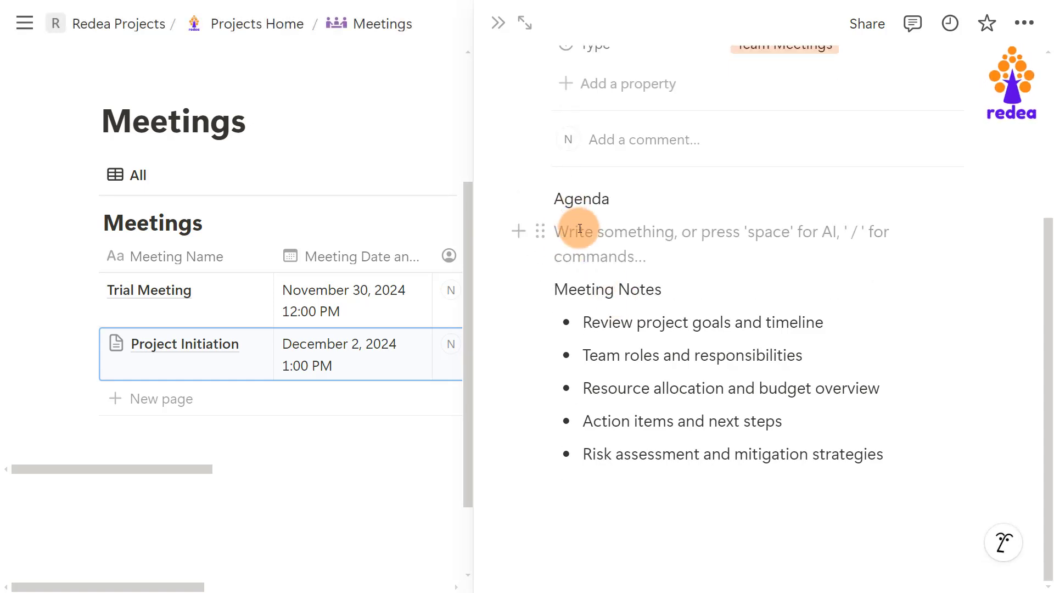
text(/ai)
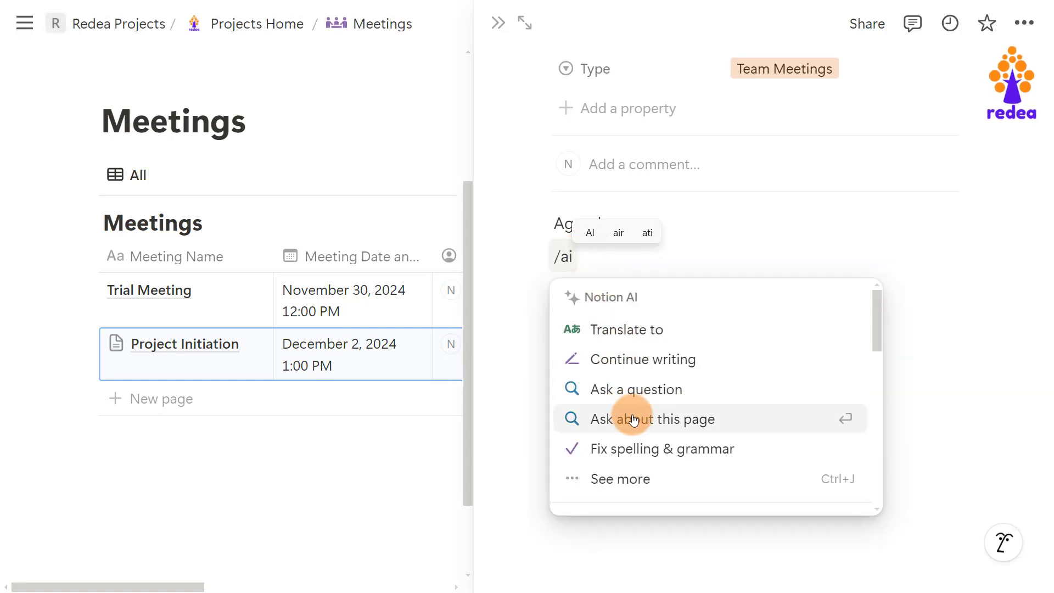
click(643, 391)
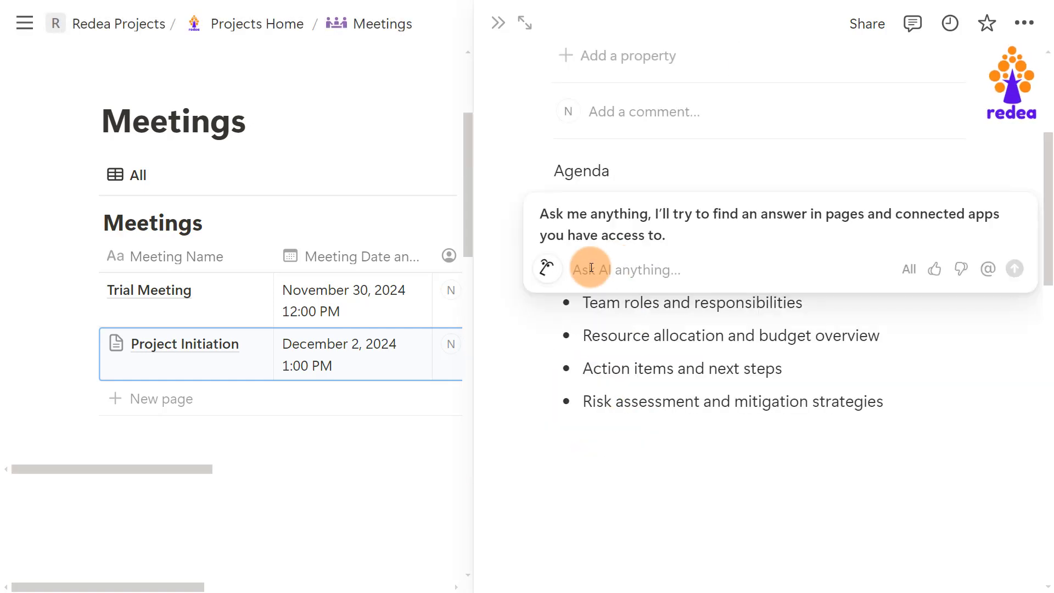
text(Generate me a)
key(Return)
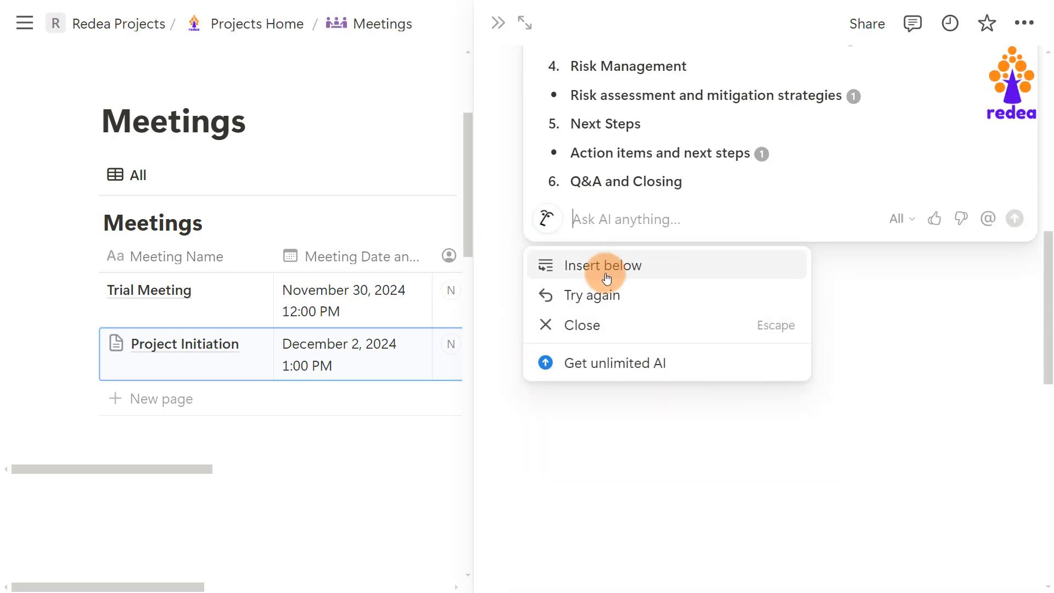
click(607, 266)
scroll(624, 268, up, 5)
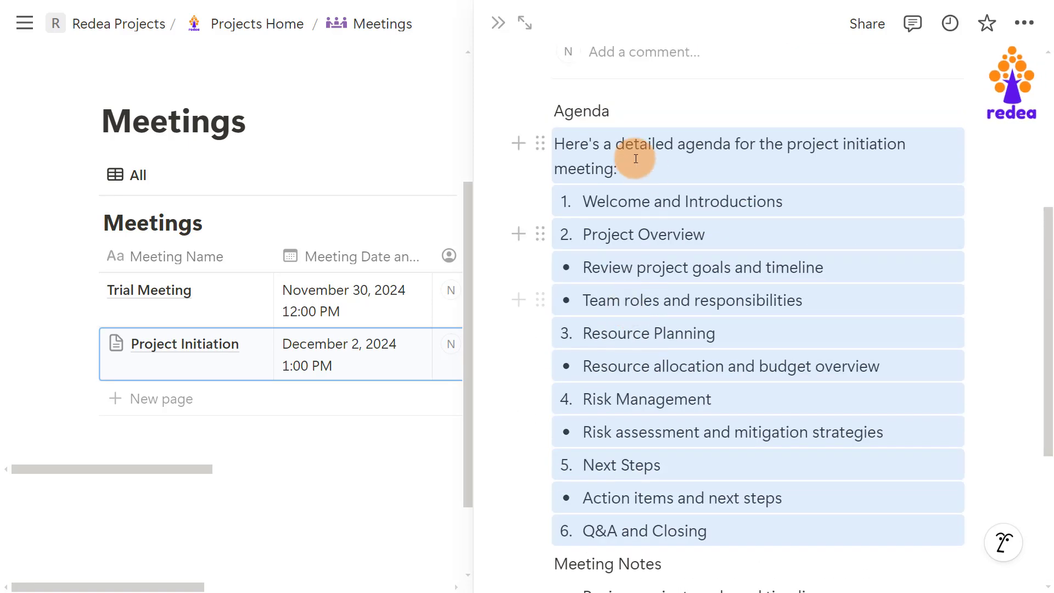
click(634, 168)
Step: Ask the AI on a new line under Meeting Notes to generate meeting notes for the above agenda
scroll(604, 329, down, 5)
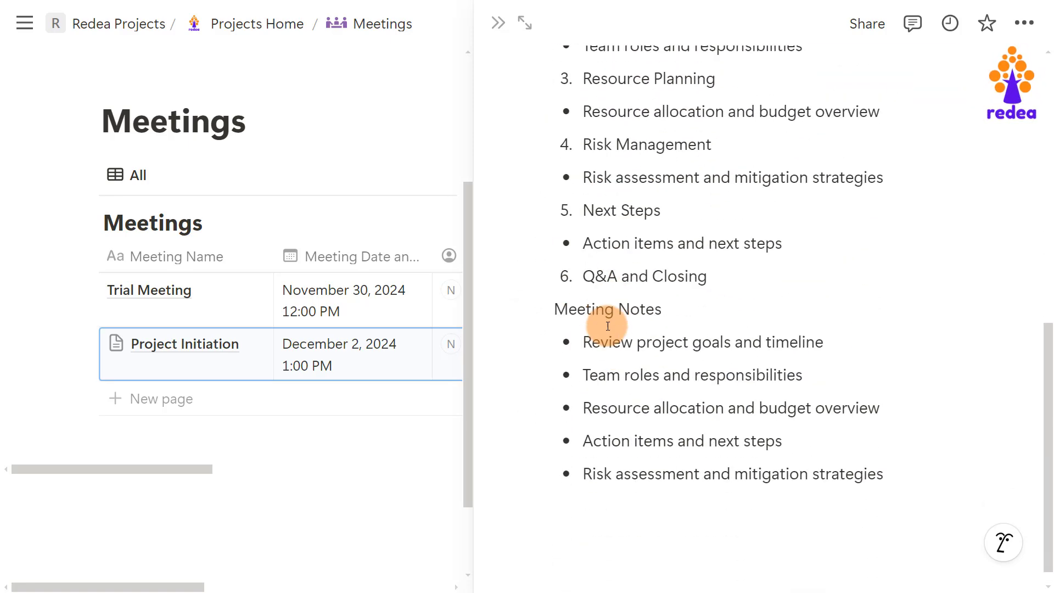
click(671, 291)
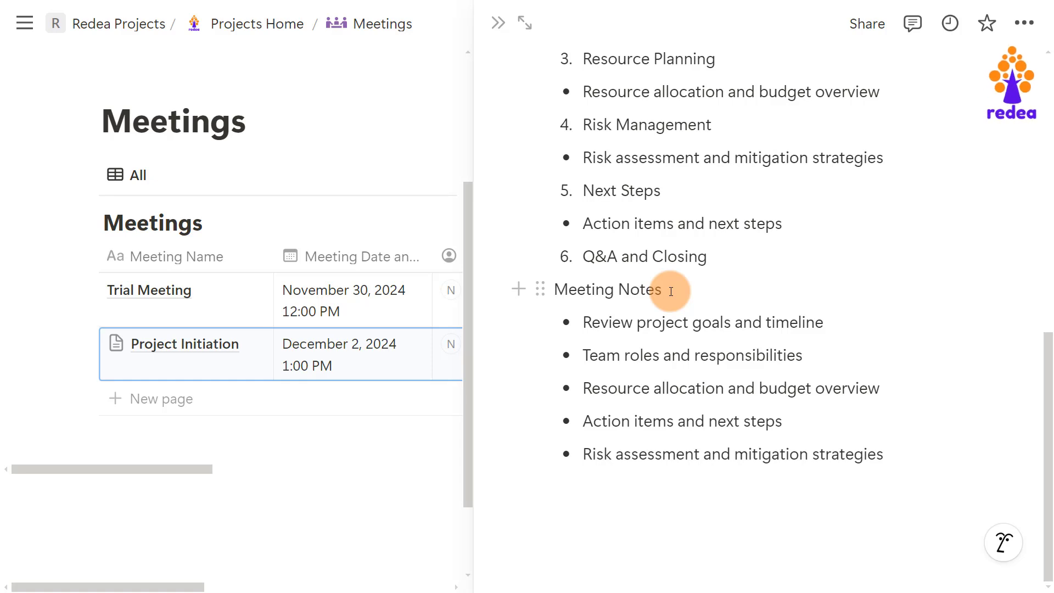
key(Return)
text(/ai)
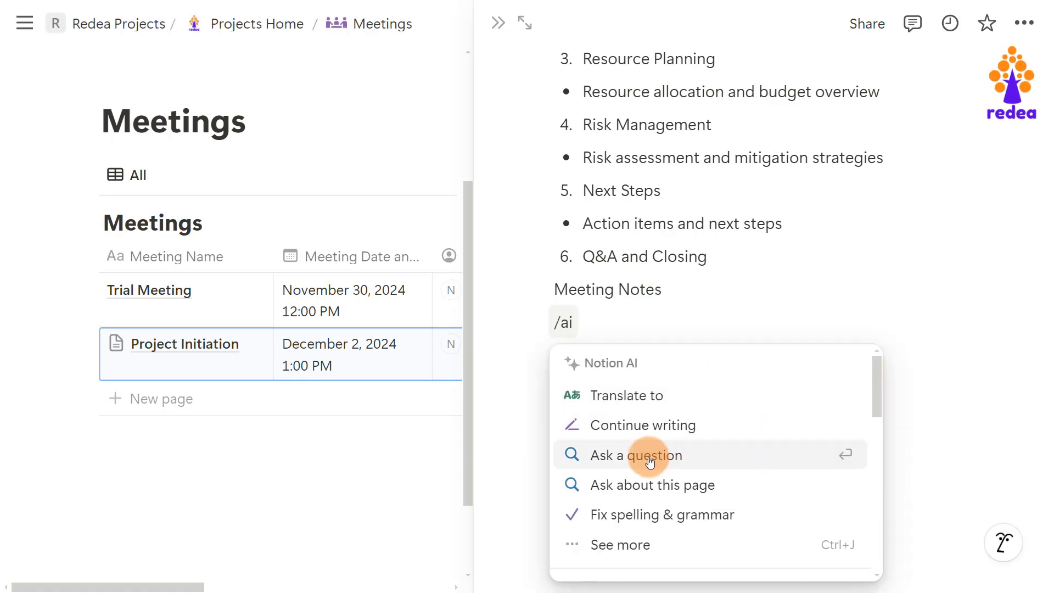
click(649, 462)
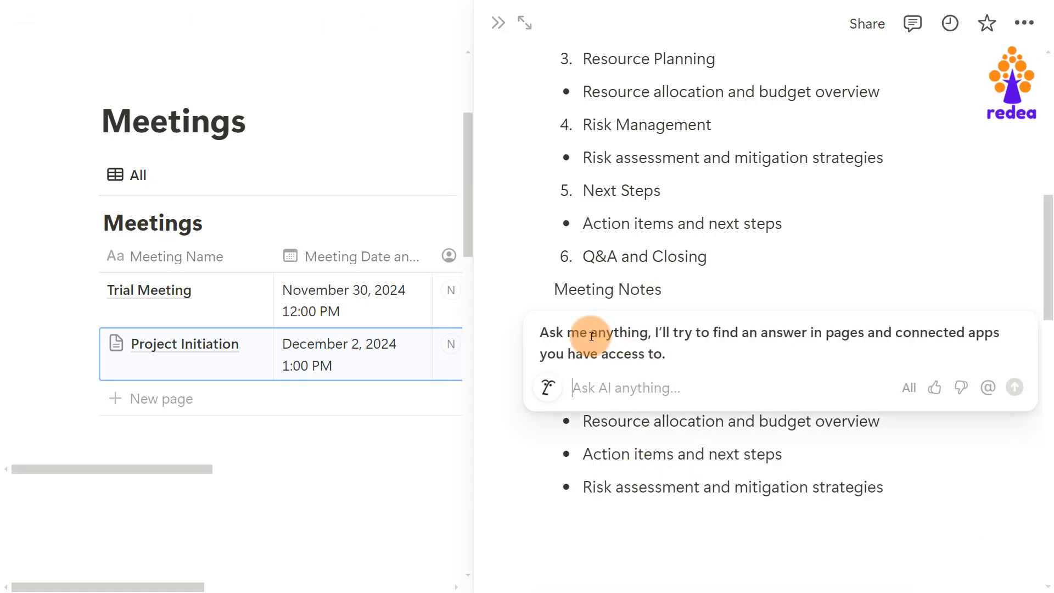
text(generate me meeting notes for the above agen)
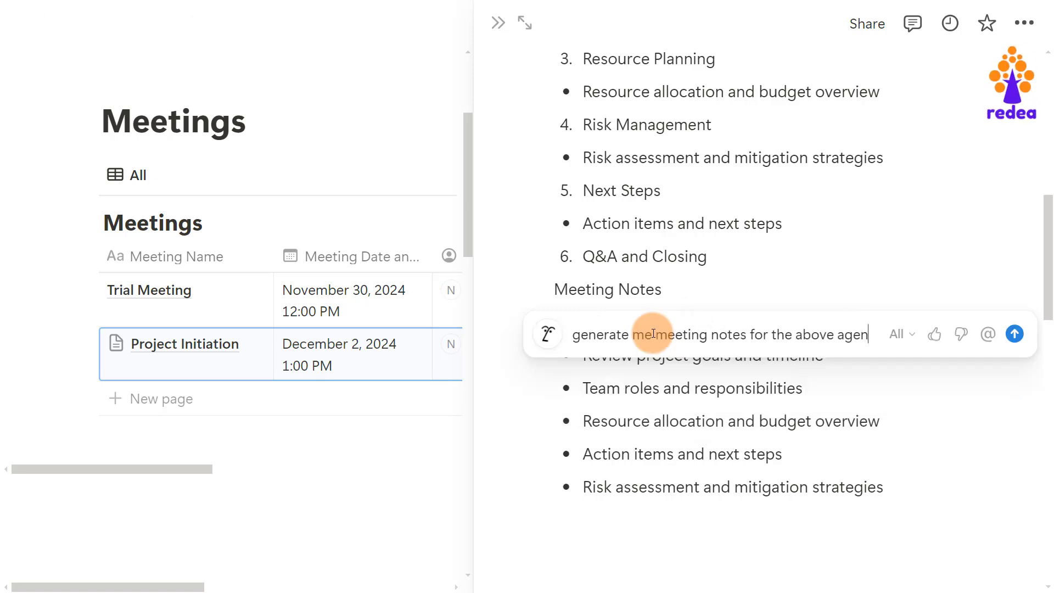
key(Return)
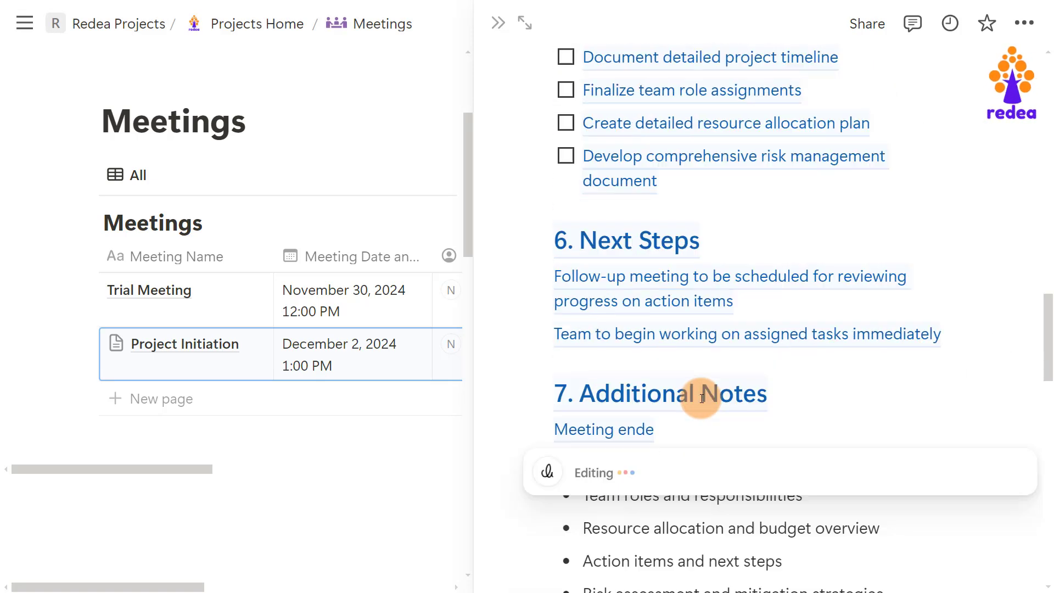
Step: Insert an empty line above Meeting Notes and turn the Meeting Notes line into a Heading 1
scroll(652, 356, up, 5)
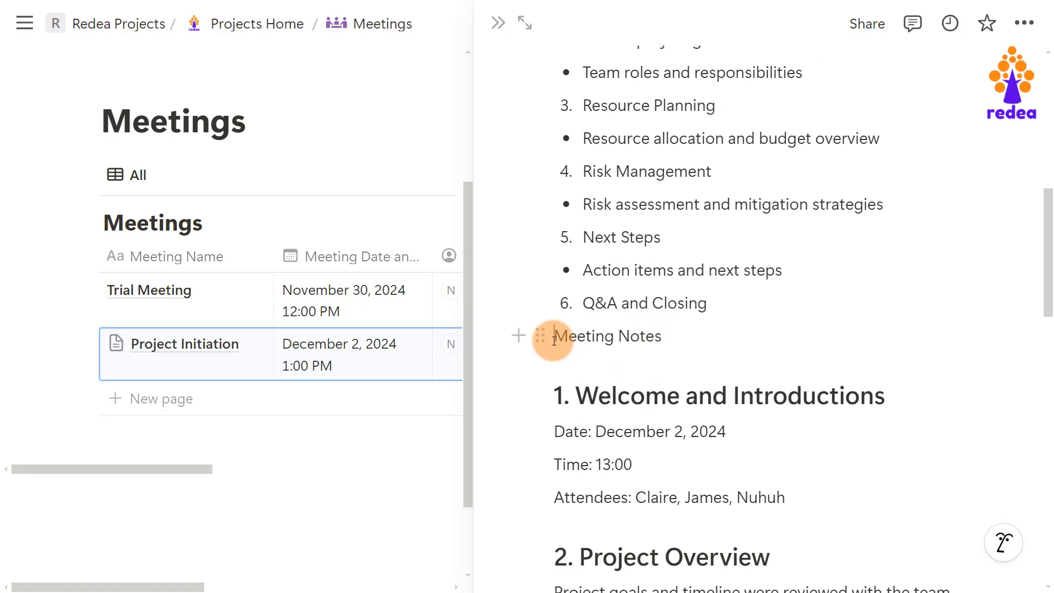
key(Return)
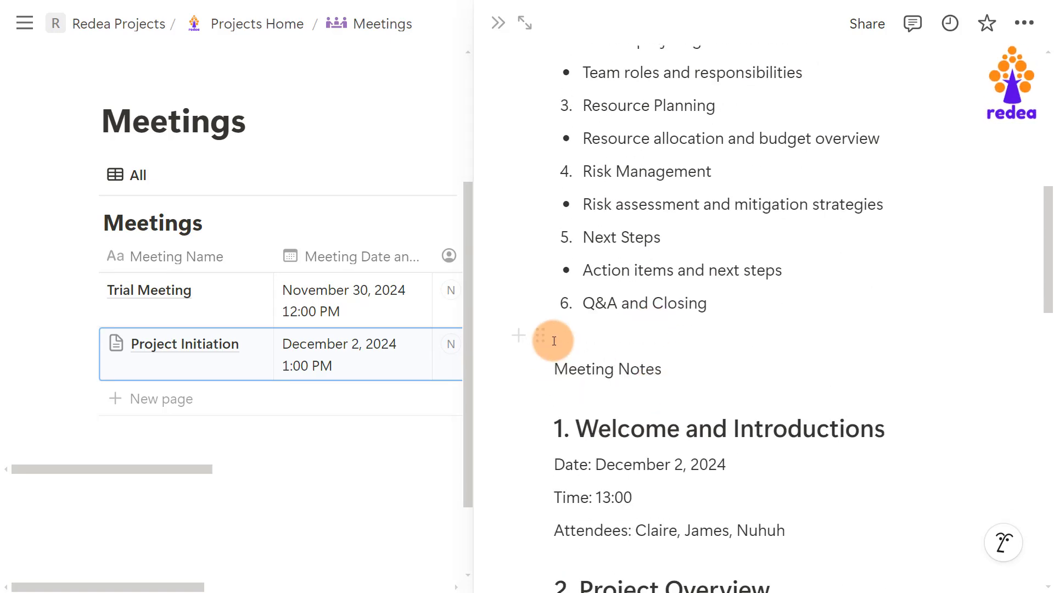
click(540, 367)
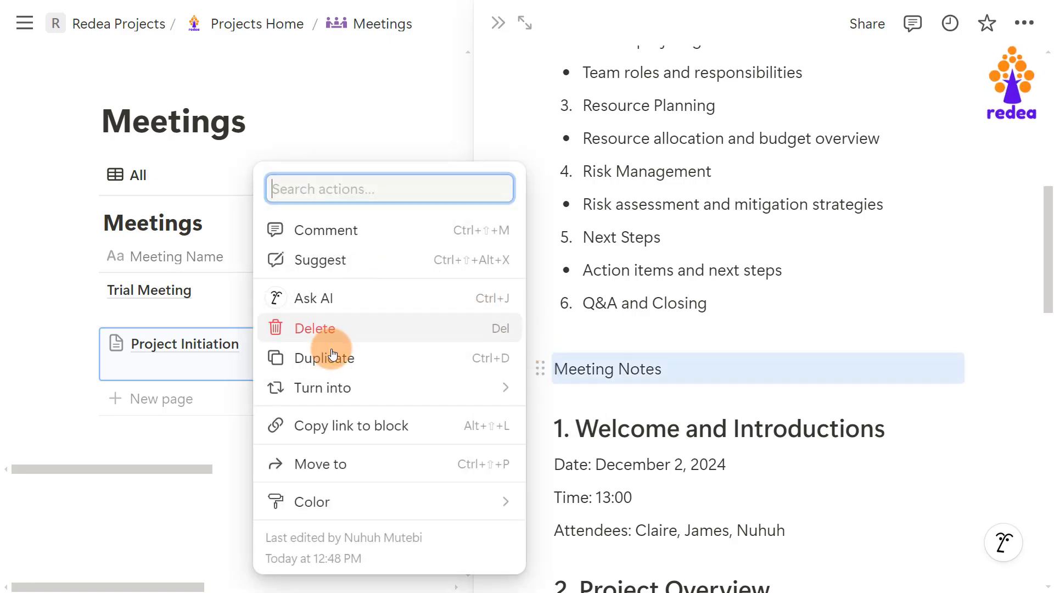
mouse_move(503, 399)
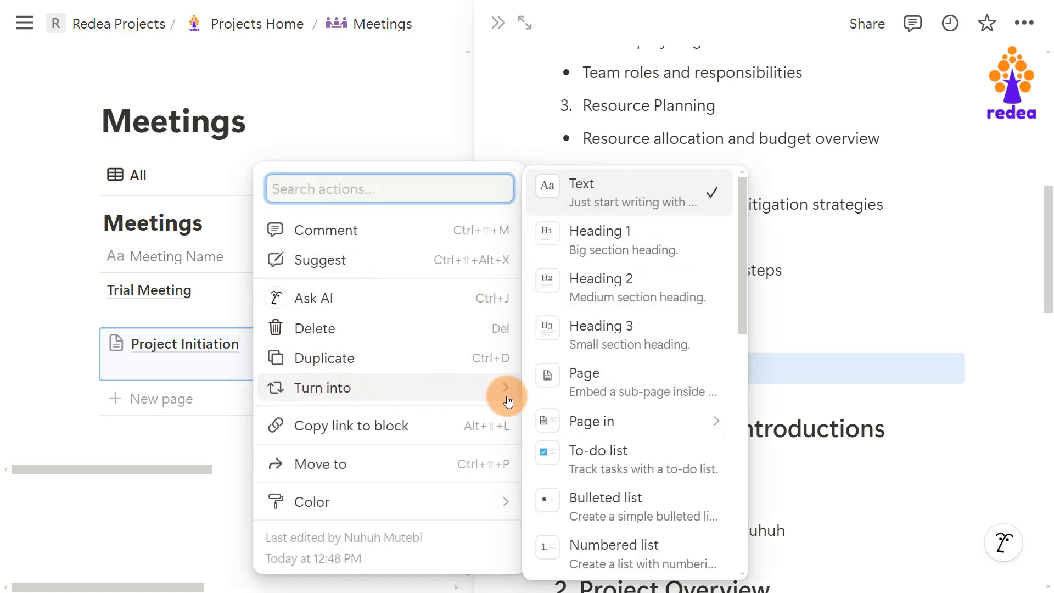
click(635, 243)
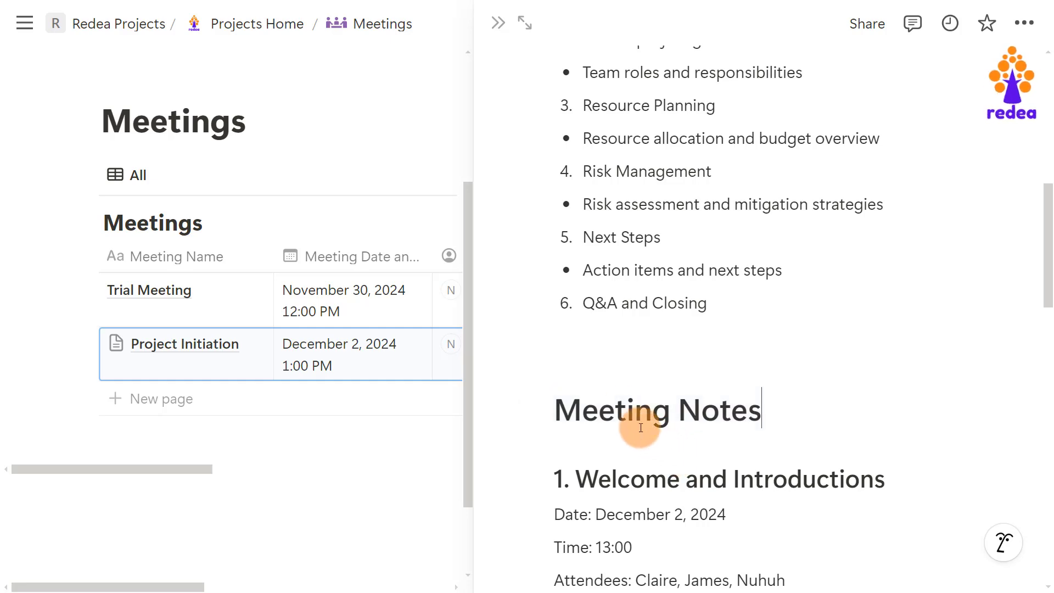
Step: Open the Project Initiation meeting as a full page and review its properties, agenda and meeting notes down to the end
click(526, 23)
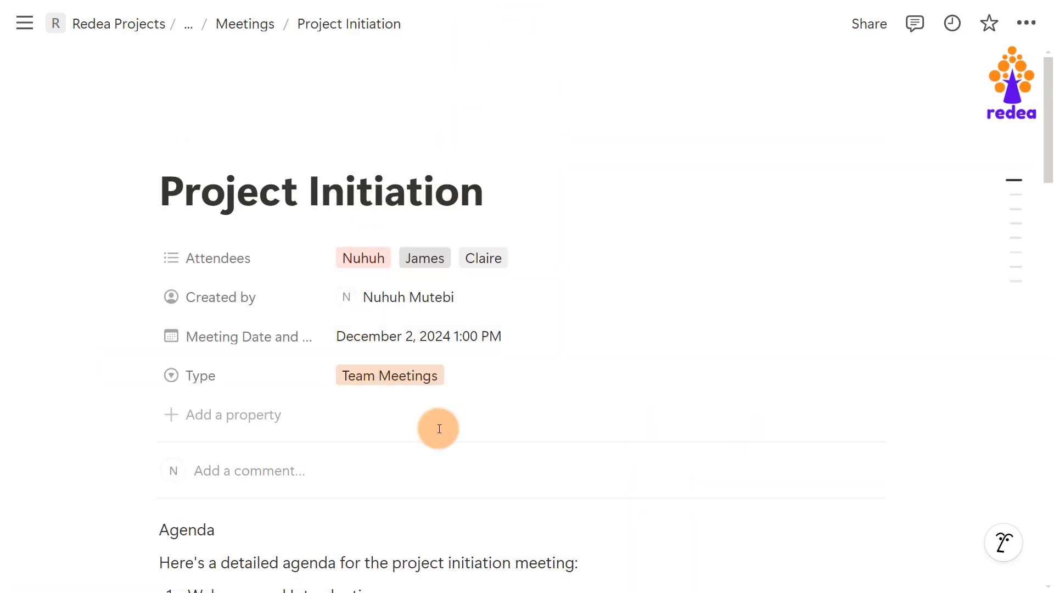
scroll(439, 428, down, 4)
scroll(438, 425, up, 4)
mouse_move(226, 82)
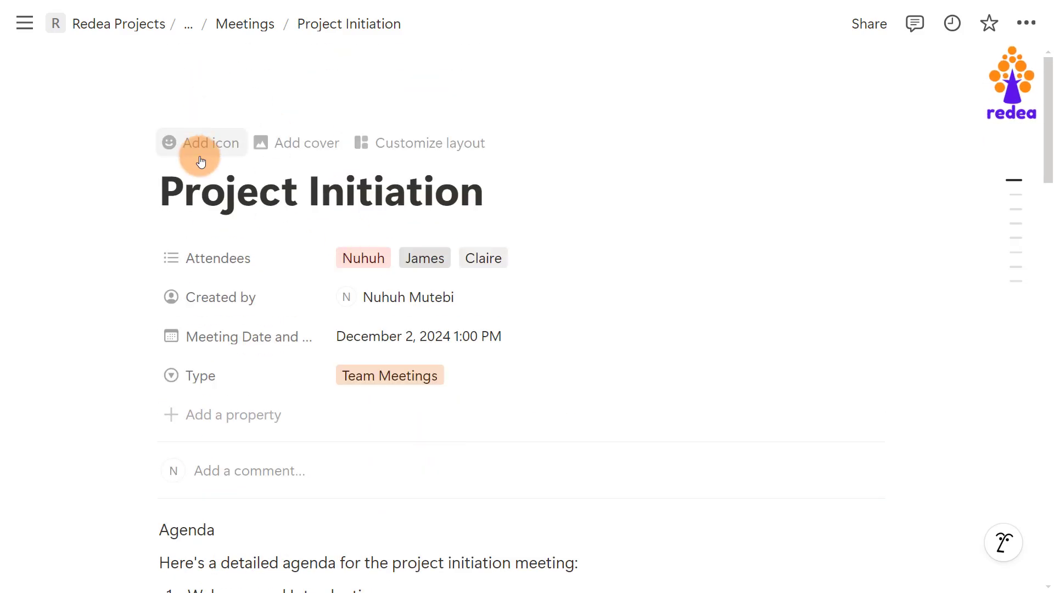
scroll(561, 327, down, 2)
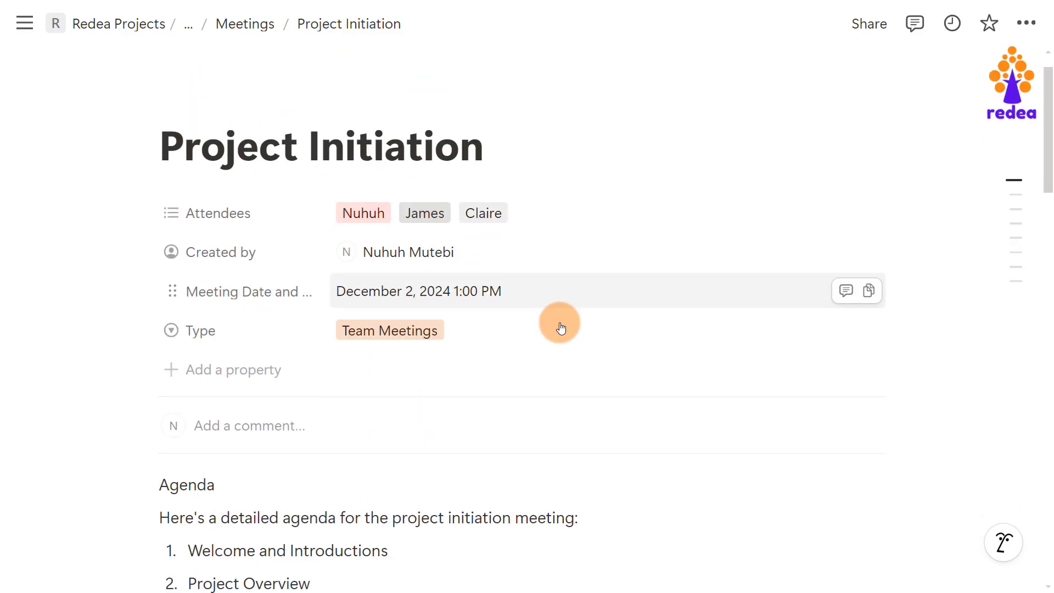
scroll(560, 327, down, 10)
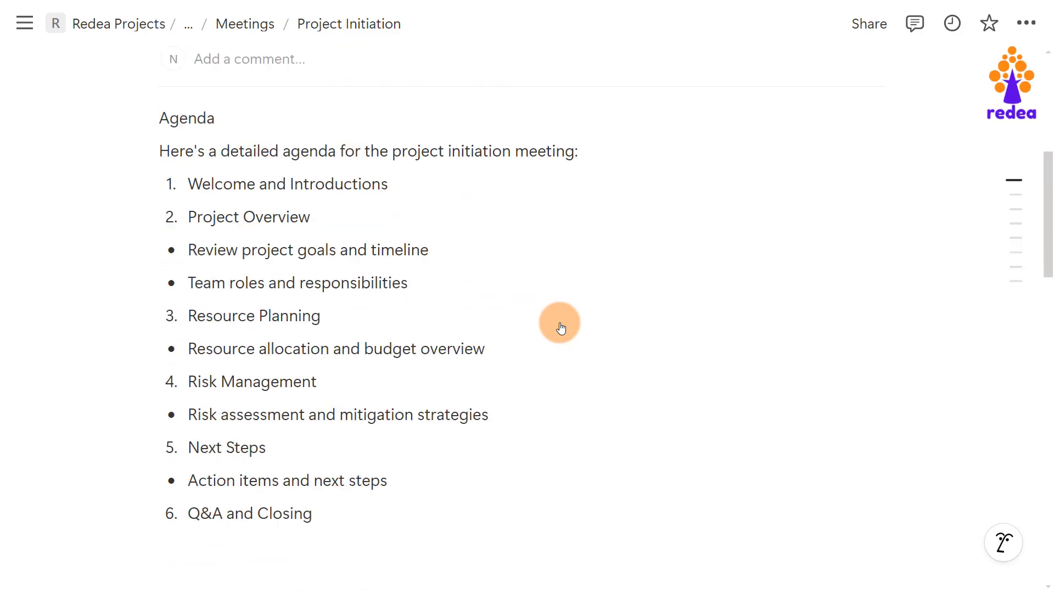
scroll(561, 328, up, 8)
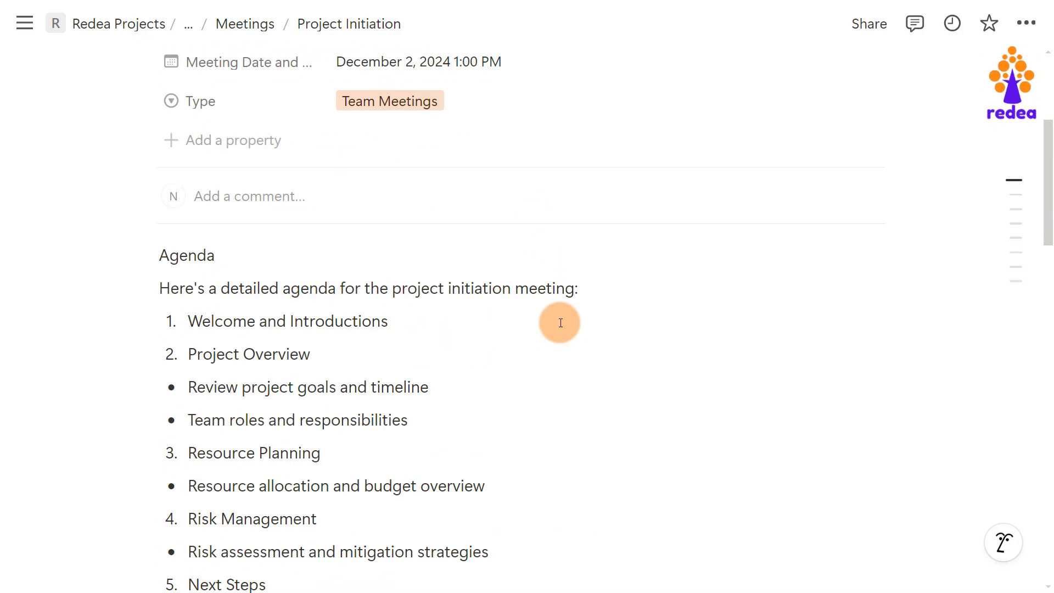
scroll(561, 328, down, 12)
scroll(560, 323, down, 11)
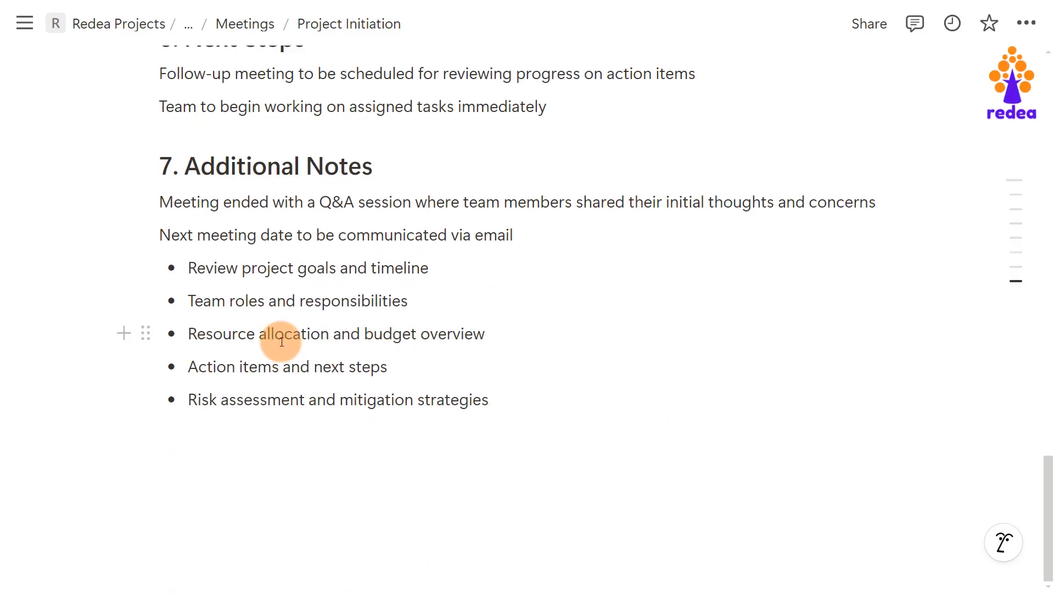
Step: Leave the Project Initiation page, return to Projects Home and open the Meetings page from its Quick Links
scroll(626, 370, up, 12)
scroll(626, 370, up, 10)
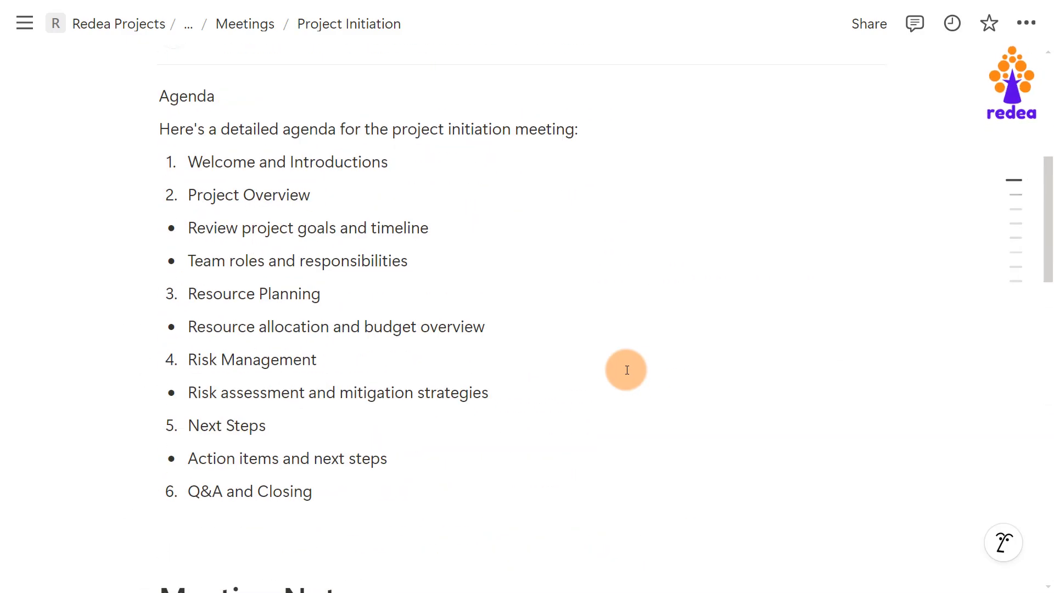
click(244, 23)
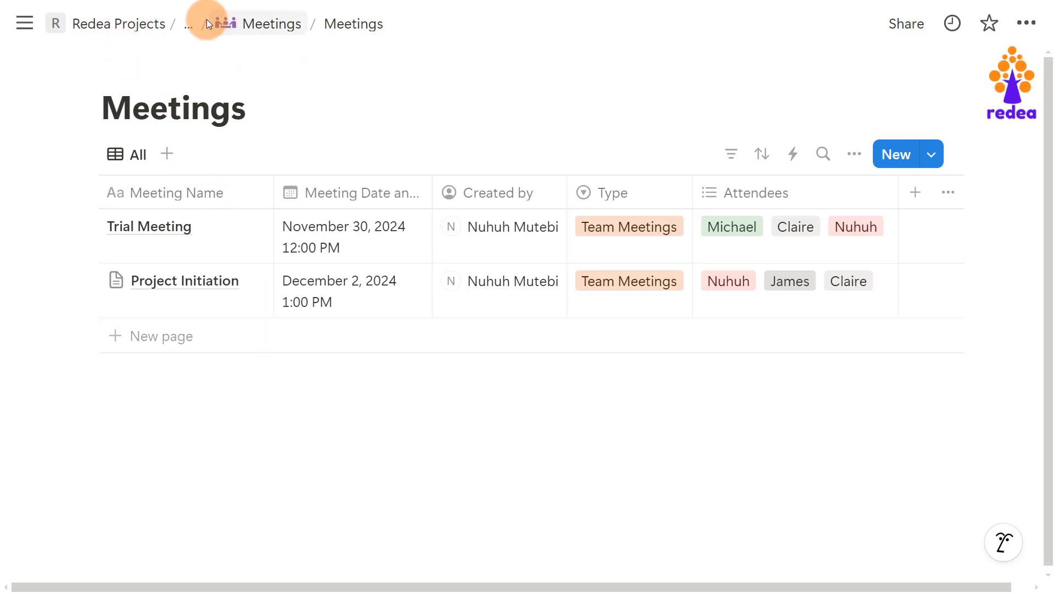
click(185, 24)
click(154, 52)
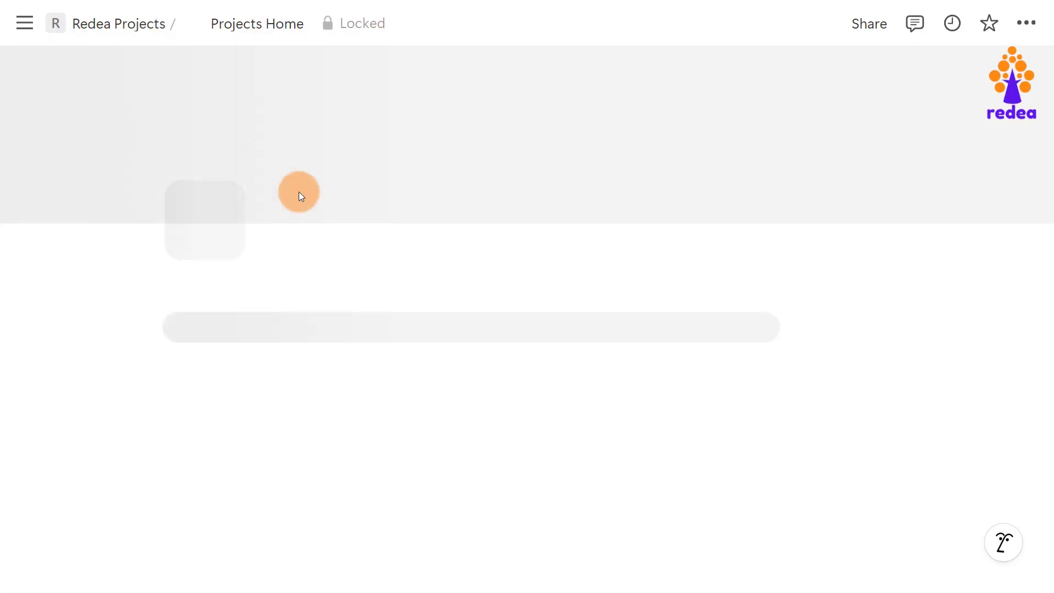
scroll(520, 383, down, 10)
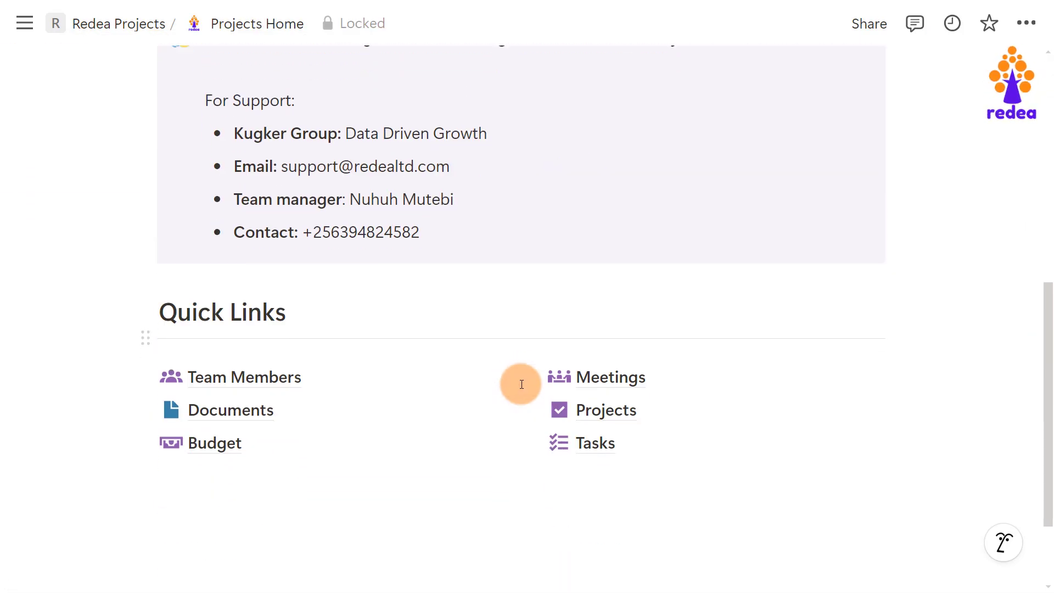
click(604, 334)
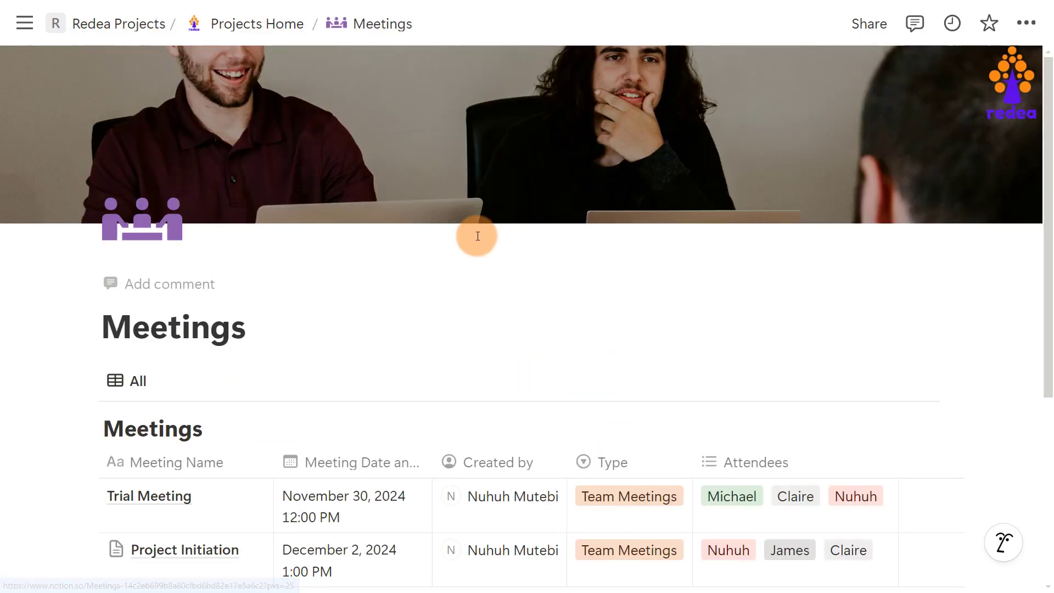
Step: Open the Project Initiation meeting in side peek, review its agenda and the start of its meeting notes, and widen the peek
scroll(373, 393, down, 5)
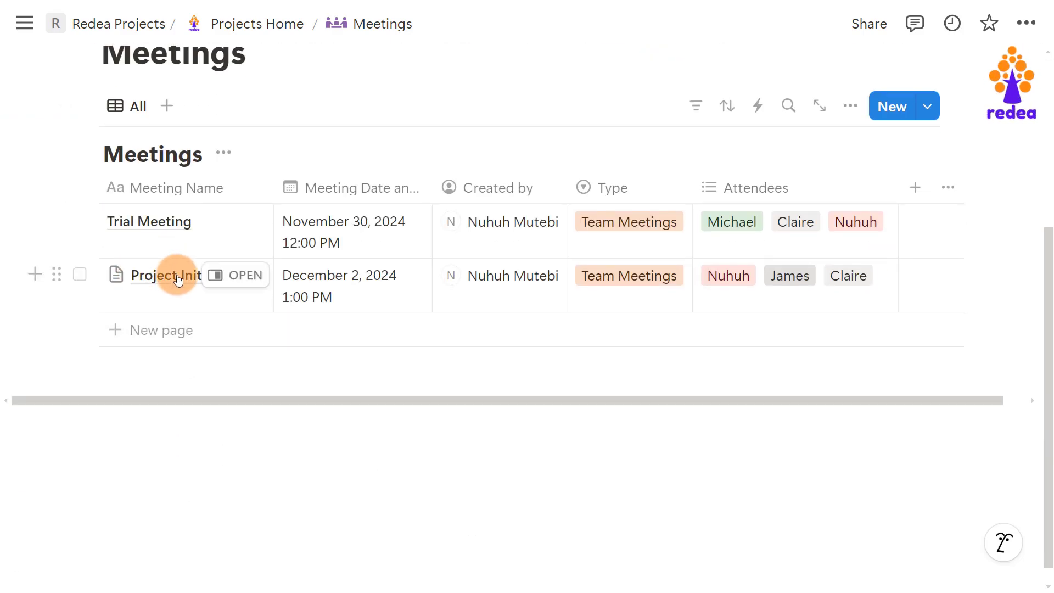
click(242, 275)
scroll(777, 405, down, 8)
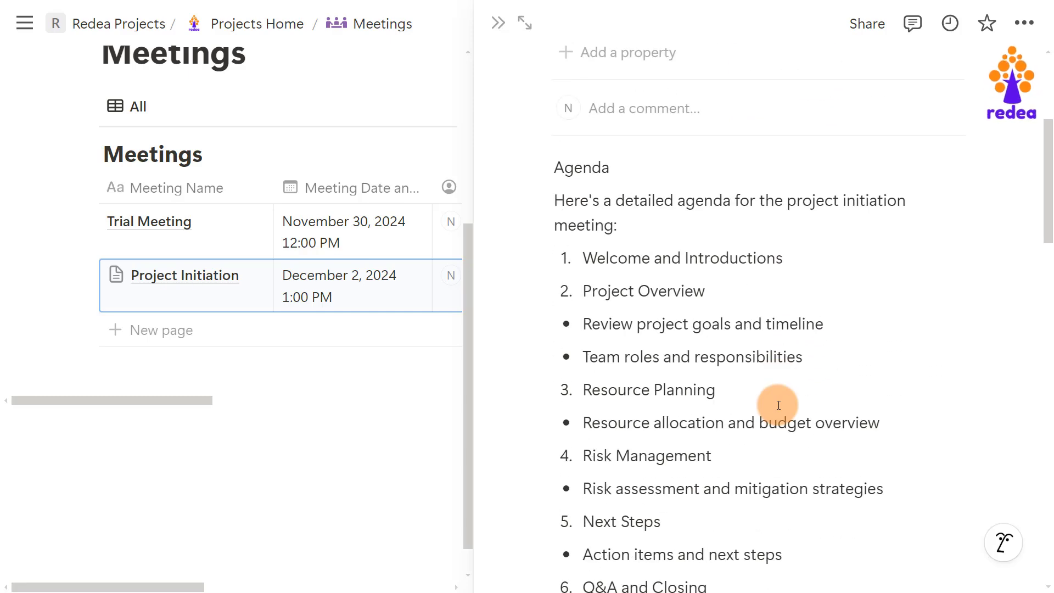
scroll(778, 405, down, 5)
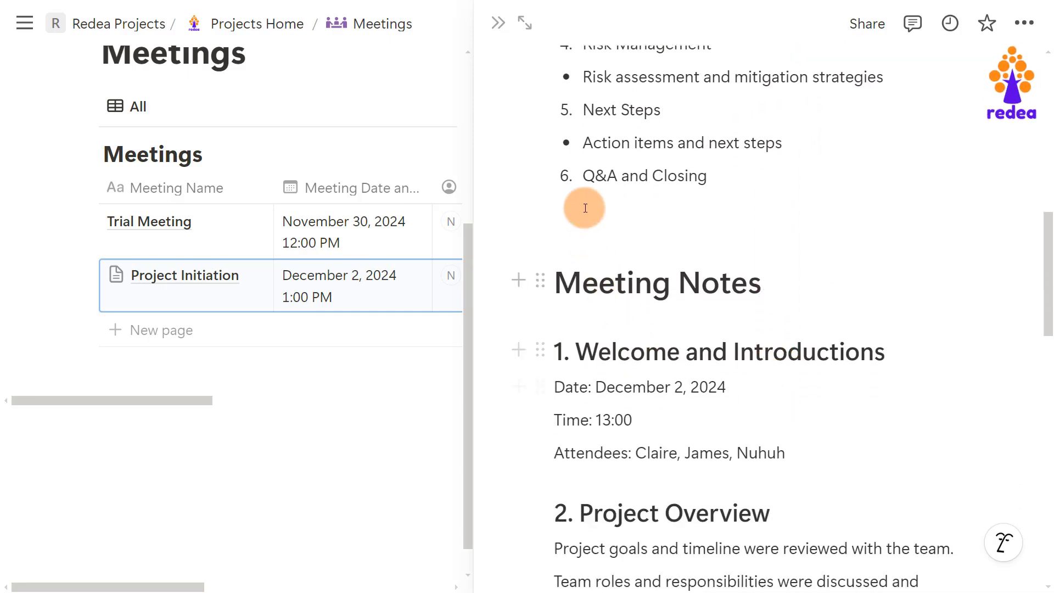
drag(473, 157, 354, 167)
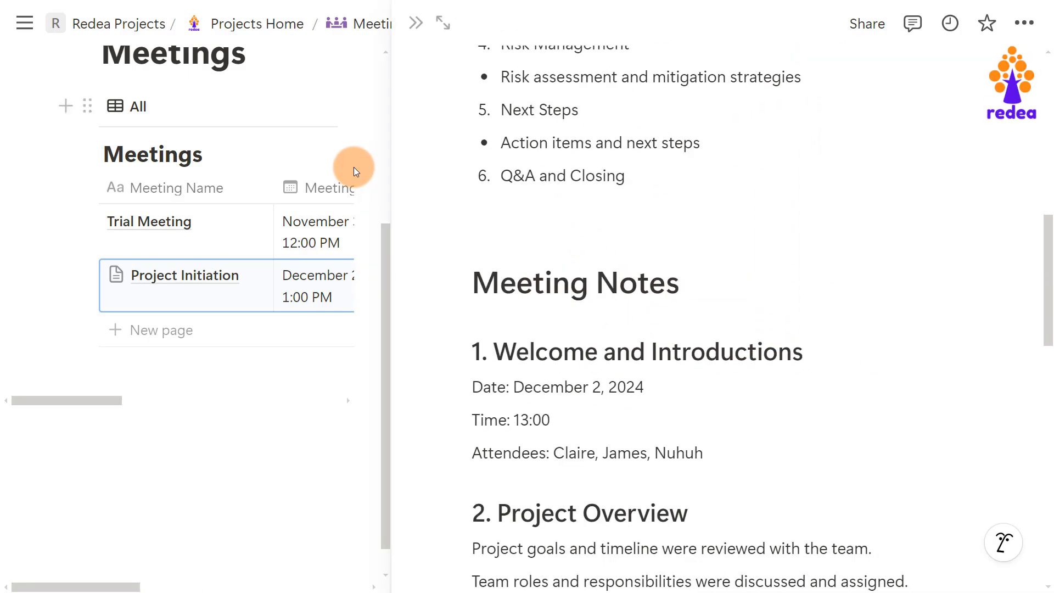